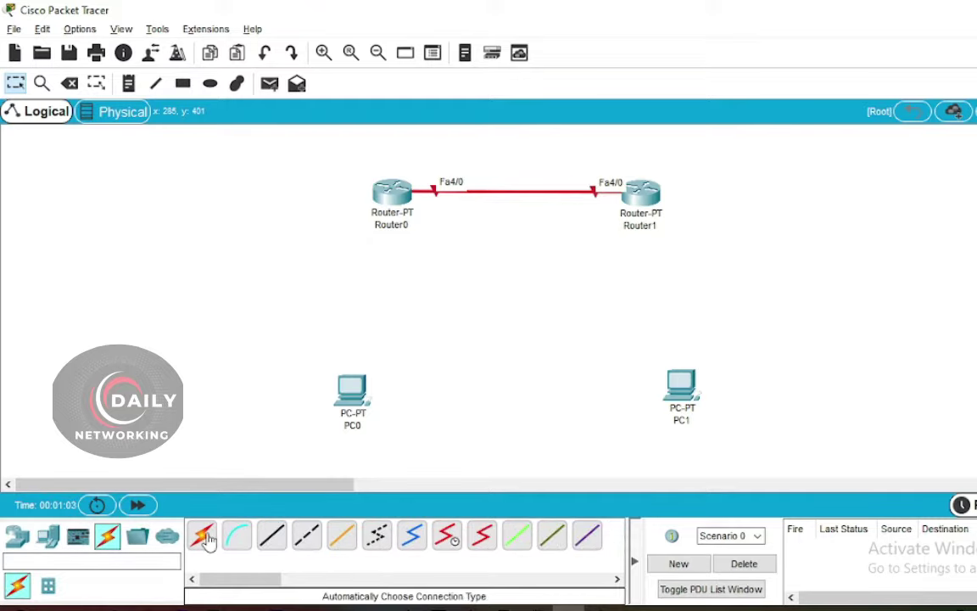
Connect Router0 FastEthernet0/0 to PC0 FastEthernet0 with a copper cross-over cable.
click(306, 535)
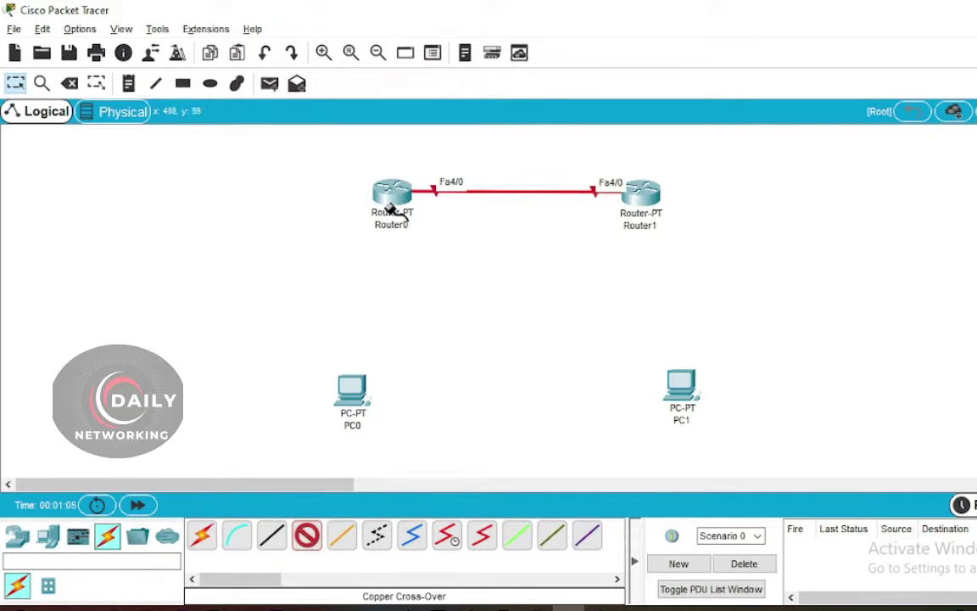
click(392, 196)
click(449, 240)
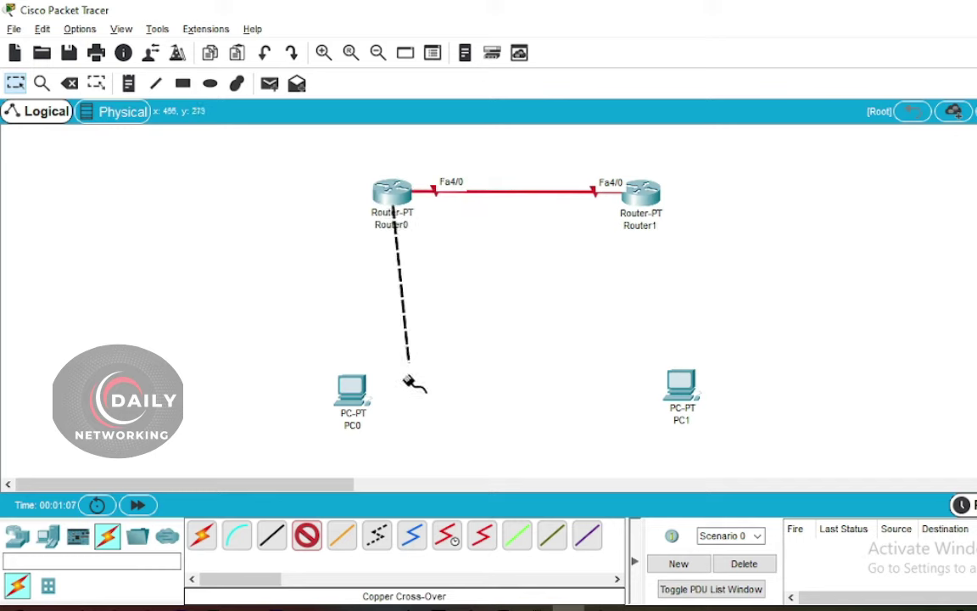
click(356, 395)
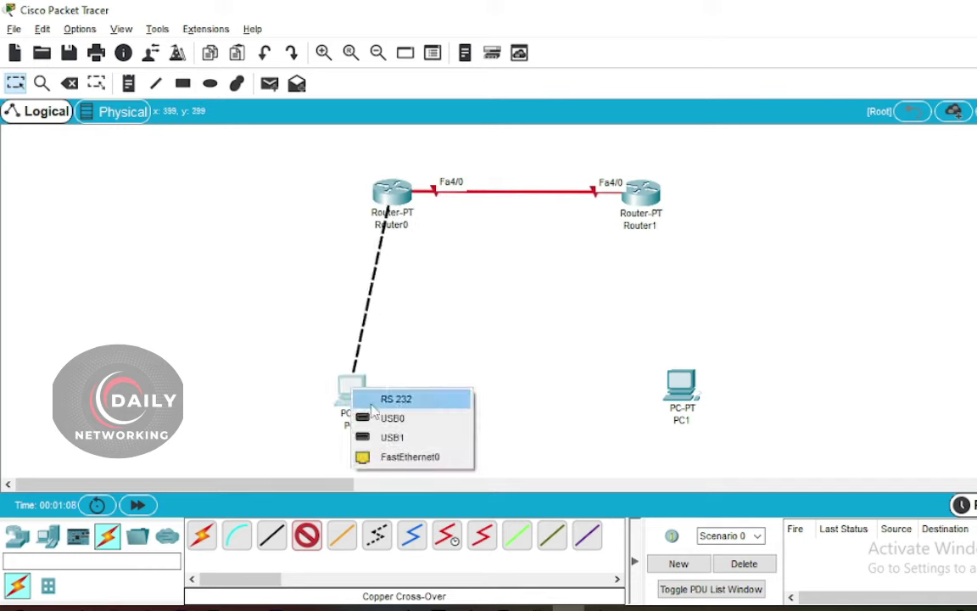
click(404, 458)
Connect Router1 FastEthernet0/0 to PC1 FastEthernet0 with a copper cross-over cable.
click(306, 535)
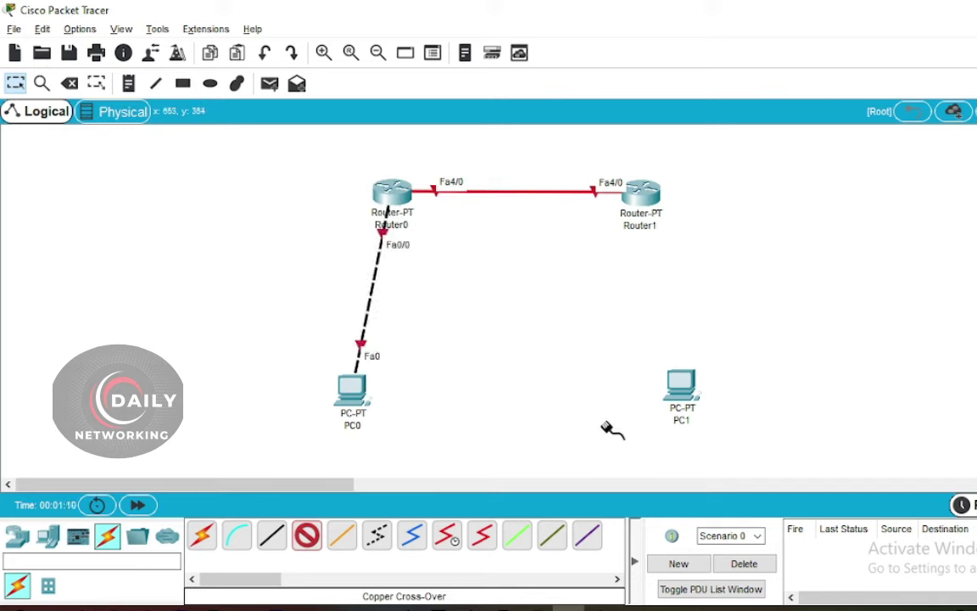
click(638, 195)
click(658, 241)
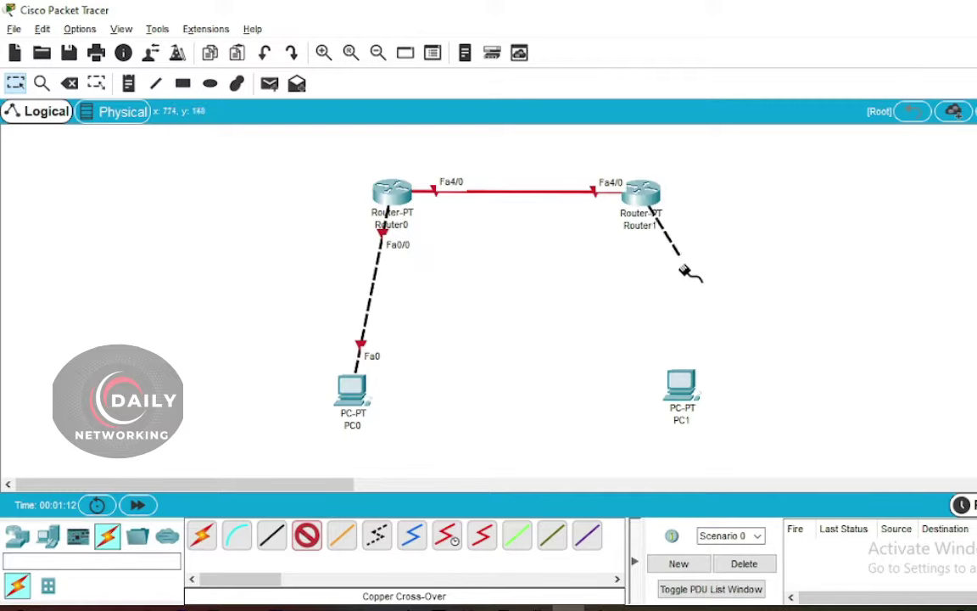
click(691, 388)
click(738, 447)
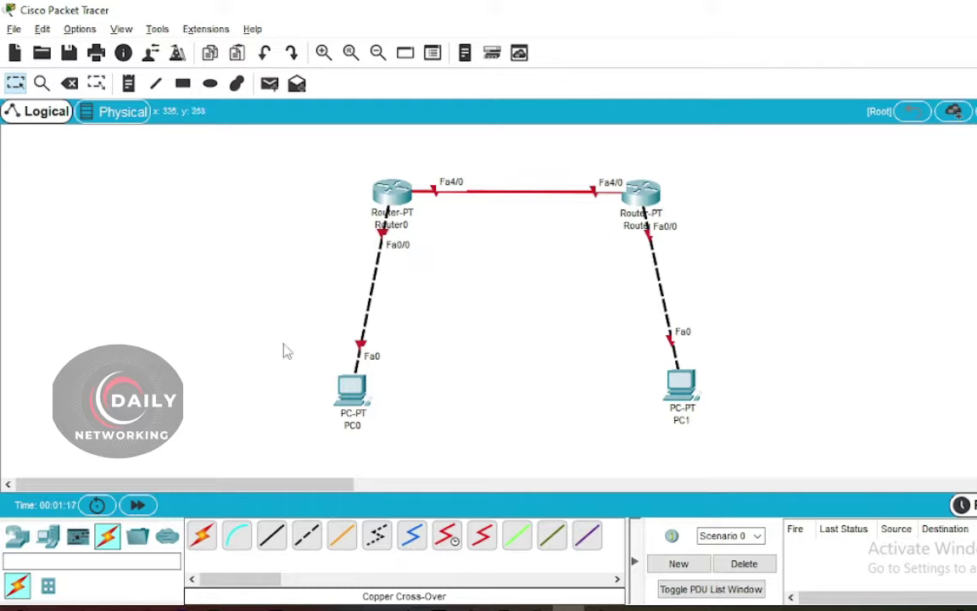
Place a note left of the routers reading 'Router 0 fa4/0 (10.0.0.1/8)' and 'Router 0 fa0/0 (192.168.1.1/24)'.
click(129, 84)
click(87, 204)
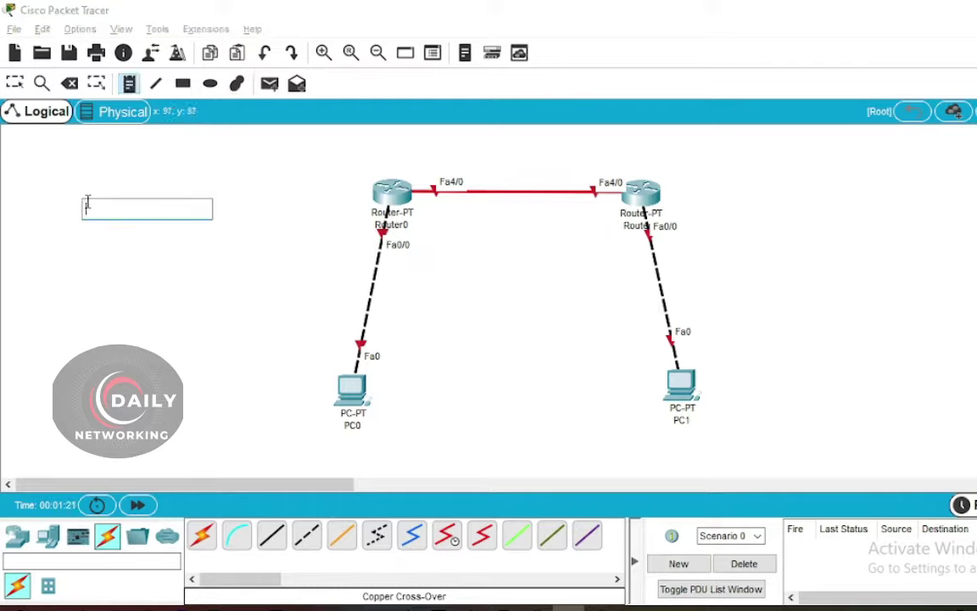
text(Rout)
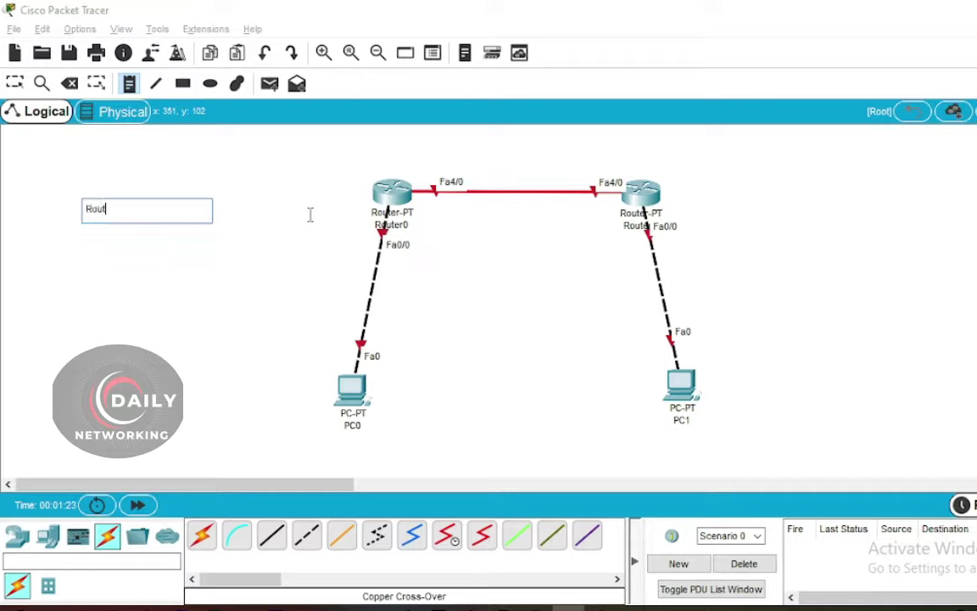
text(er 0 fa4/0 (10.0.0.1)
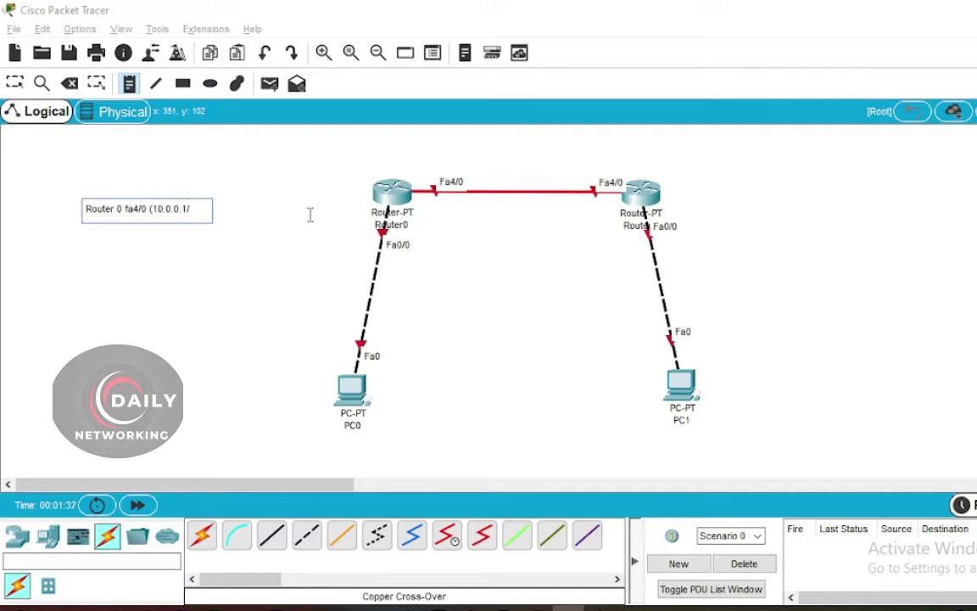
text(/8))
key(Return)
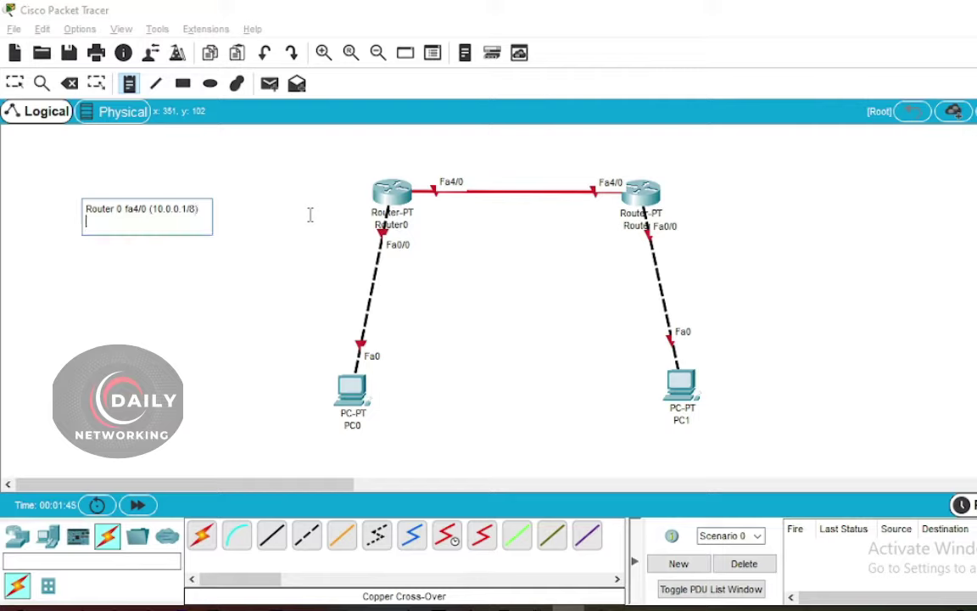
text(Router 0 fa0/0 (192.168)
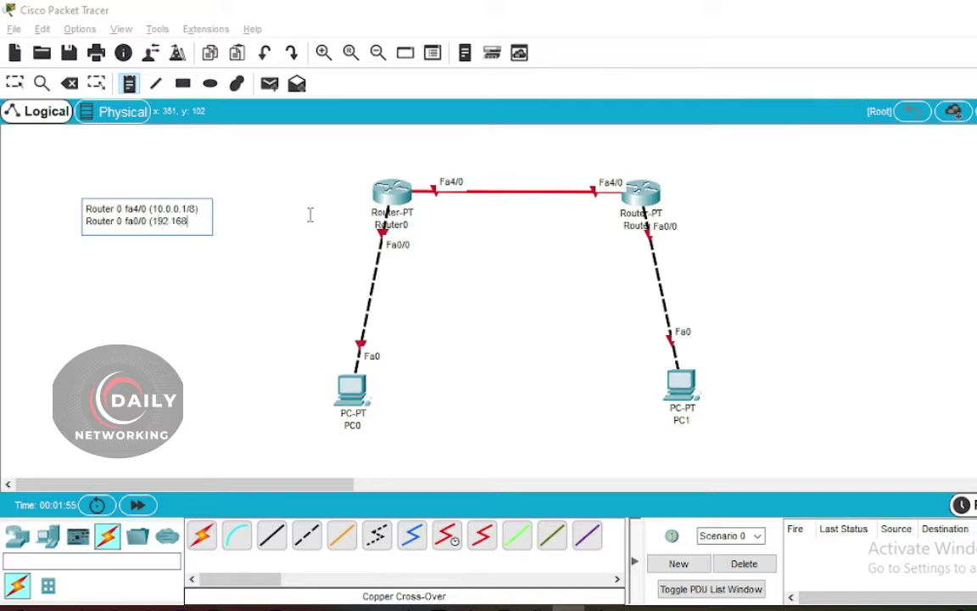
text(.1.1/24))
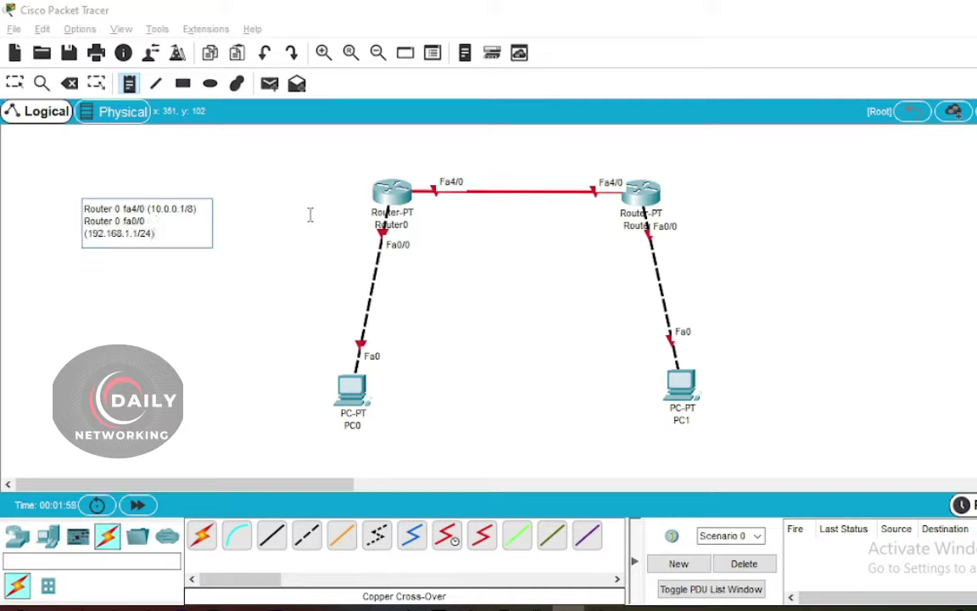
Add lines 'Router 1 fa4/0 (10.0.0.2/8)' and 'Router 1 fa0/0 (192.168.2.1/24)' to the note.
key(Return)
key(Return)
text(Router)
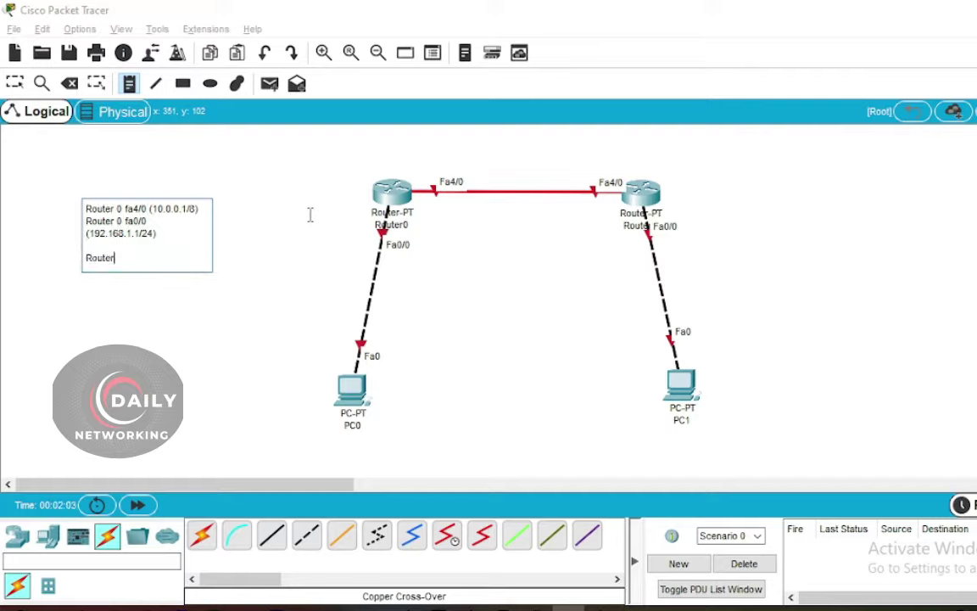
text( 1 fa)
text(0/)
key(BackSpace)
key(BackSpace)
text(4/0)
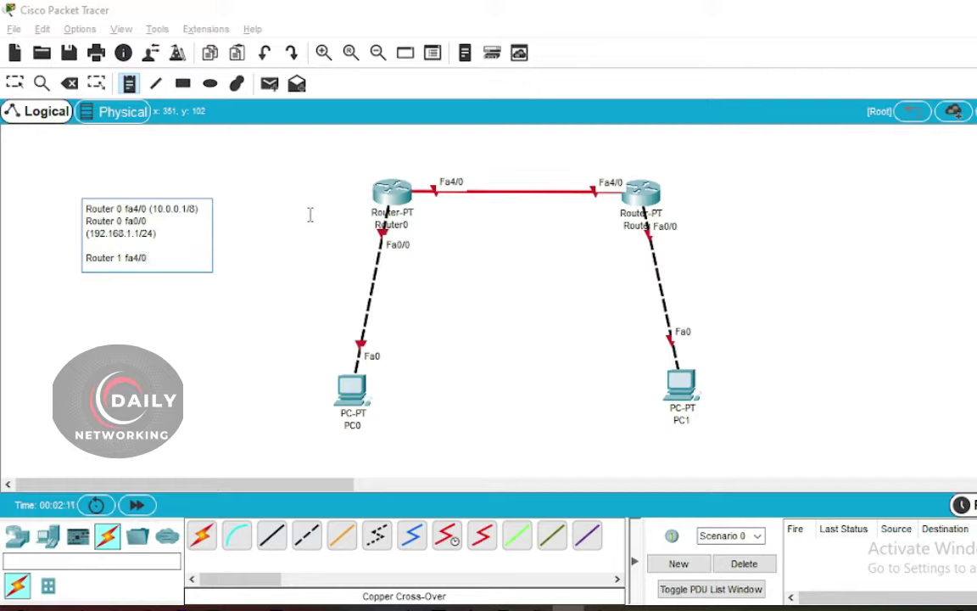
text( (10.0)
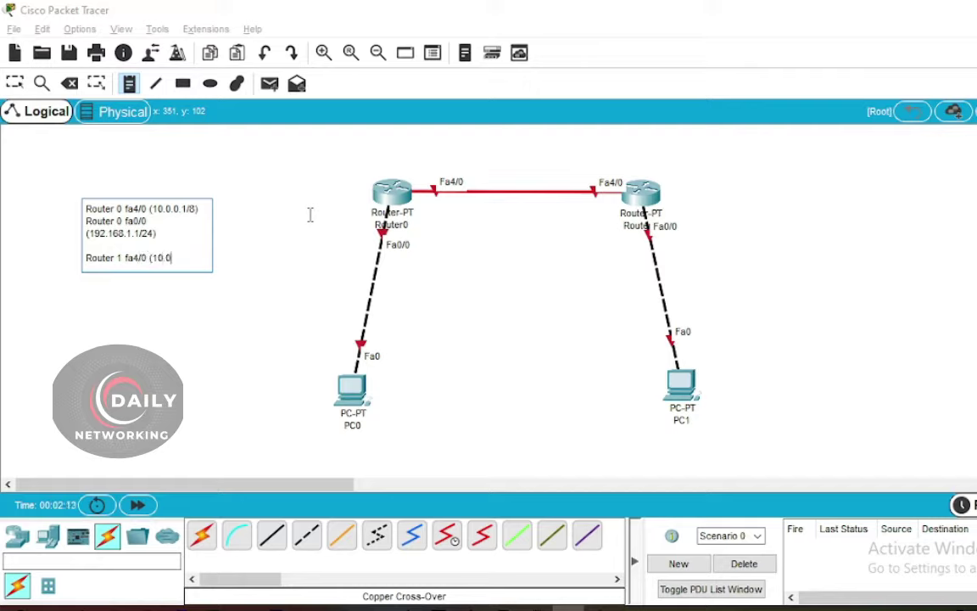
text(.0.2/8))
key(Return)
text(Rout)
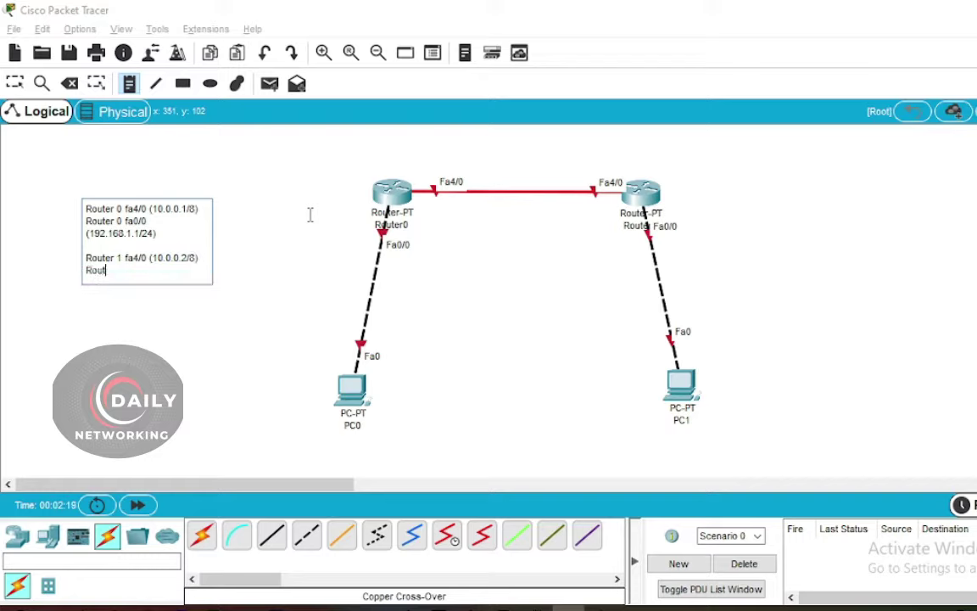
text(er 1 fa0)
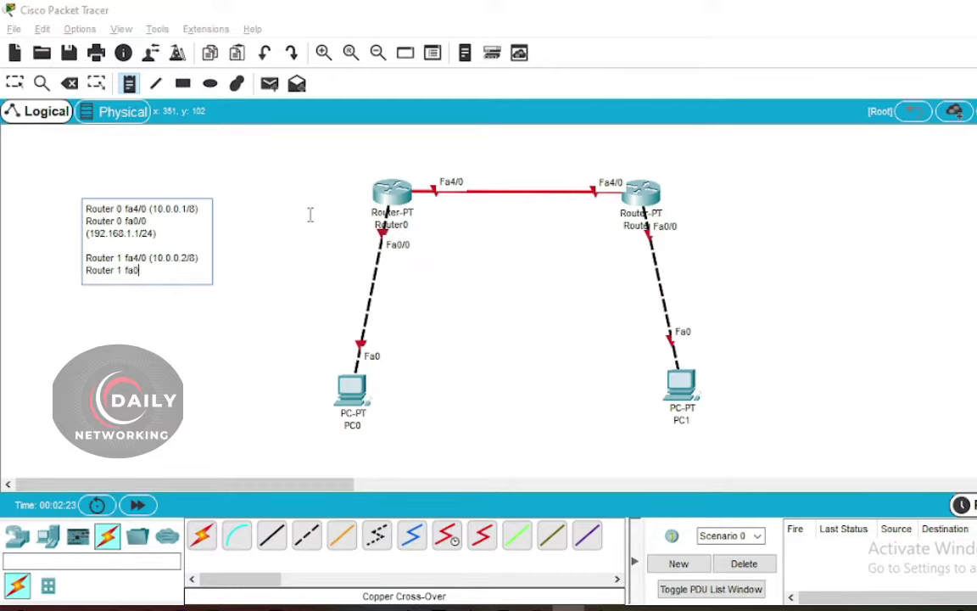
text(/0 1)
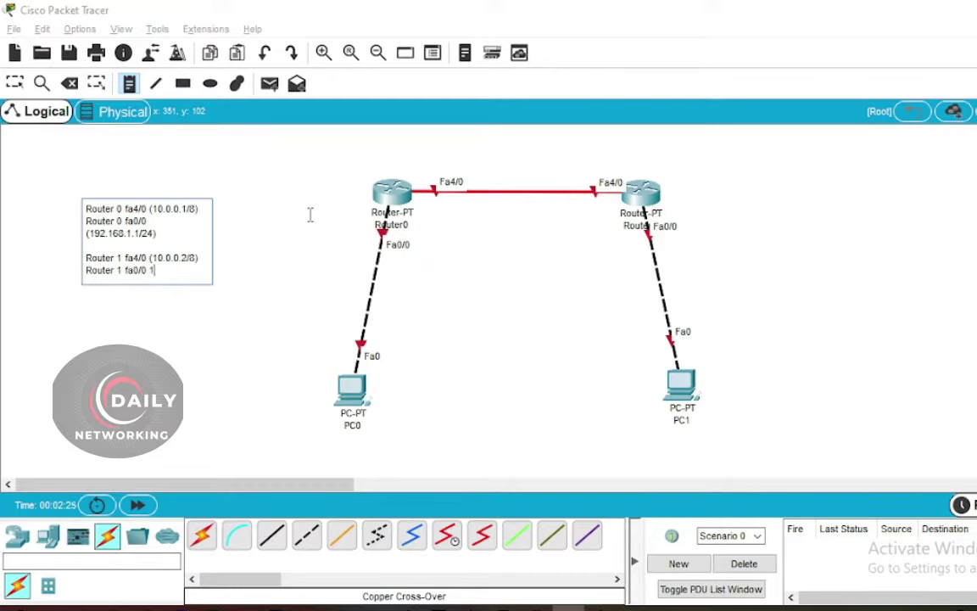
text(92.168.2.1/24))
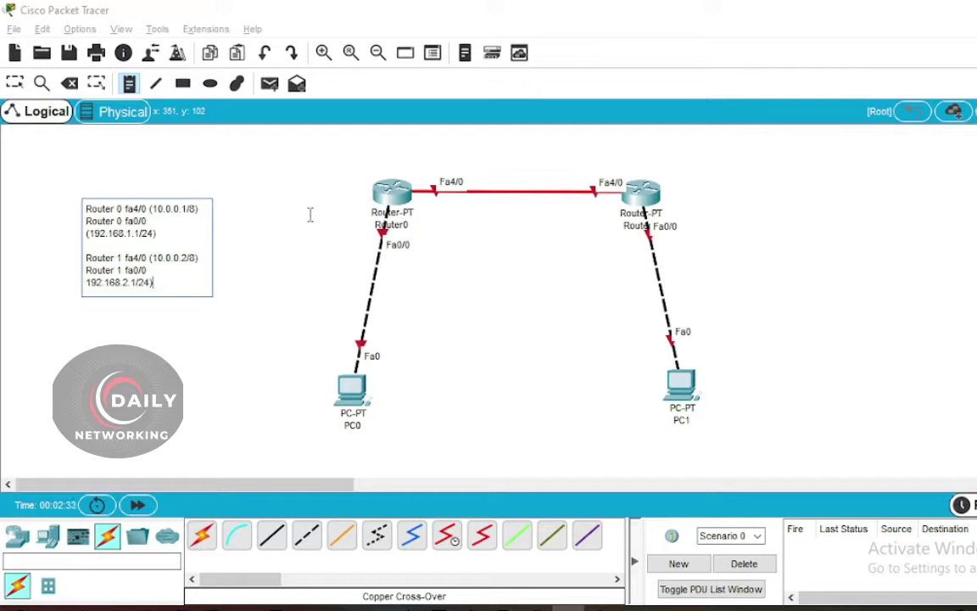
key(Home)
text(()
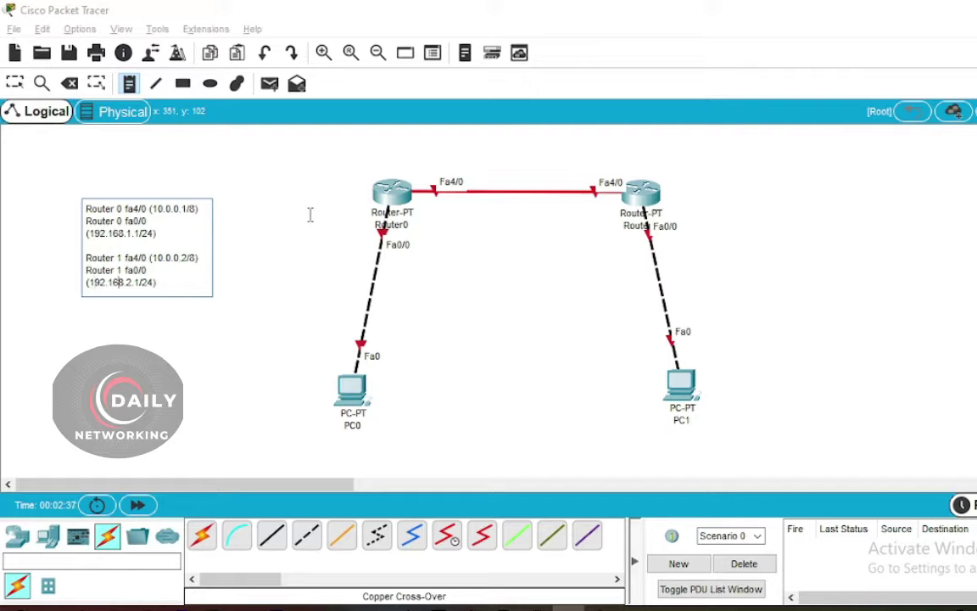
Add lines 'PC0 (192.168.1.2/24)' and 'PC1 (192.168.2.2/24)' to the note.
key(Return)
key(Return)
text(PC0)
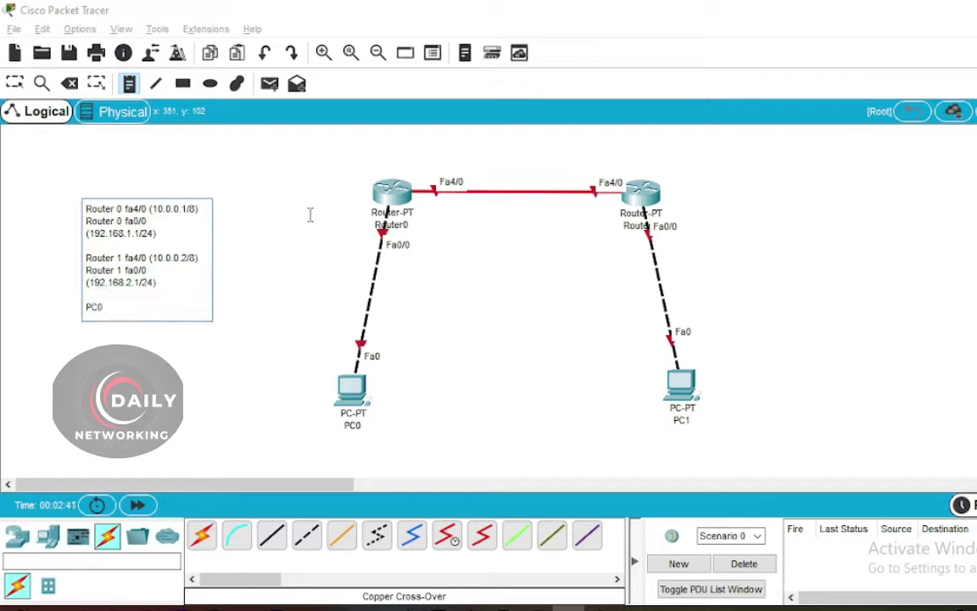
text( (192.168.1.2/24))
key(Return)
key(Return)
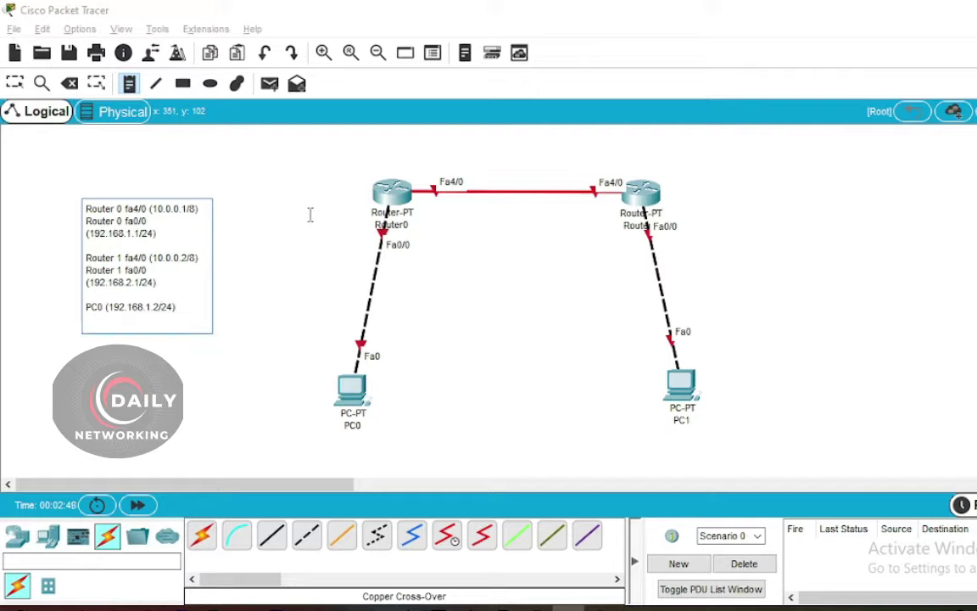
text(PC1 )
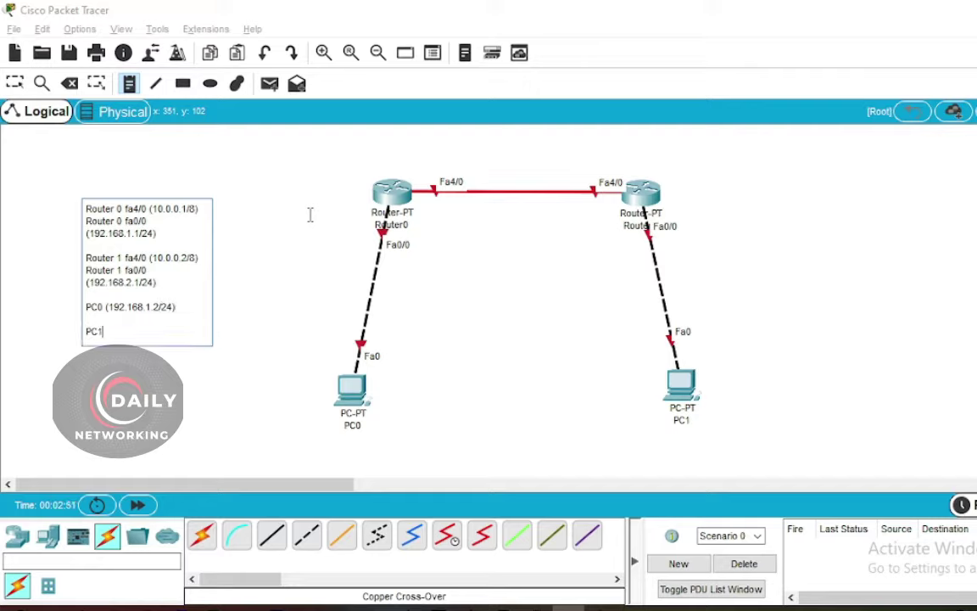
text((192.168.2.2/24?)
key(BackSpace)
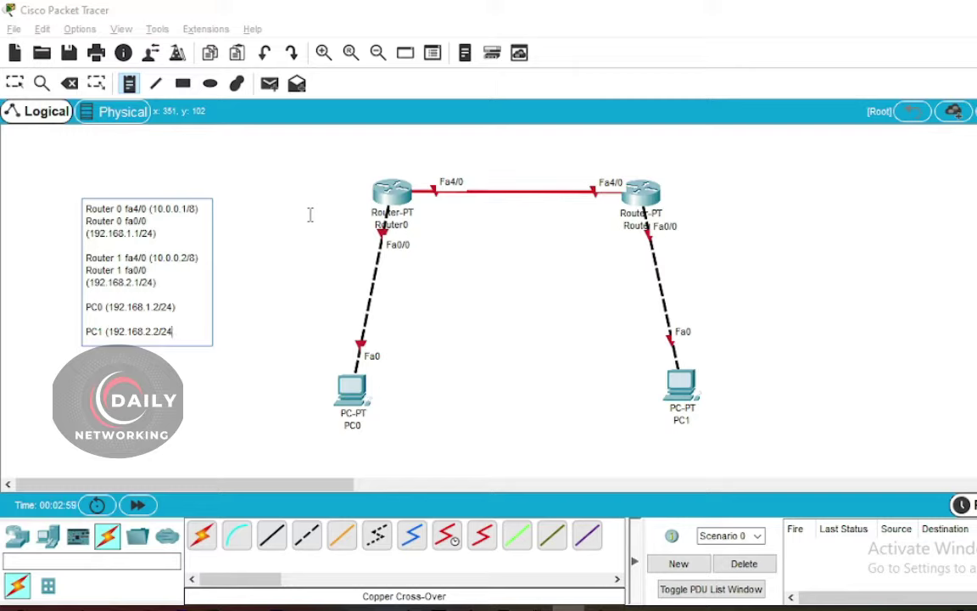
text())
Discard the stray empty note and finish editing the address note.
click(144, 190)
click(157, 260)
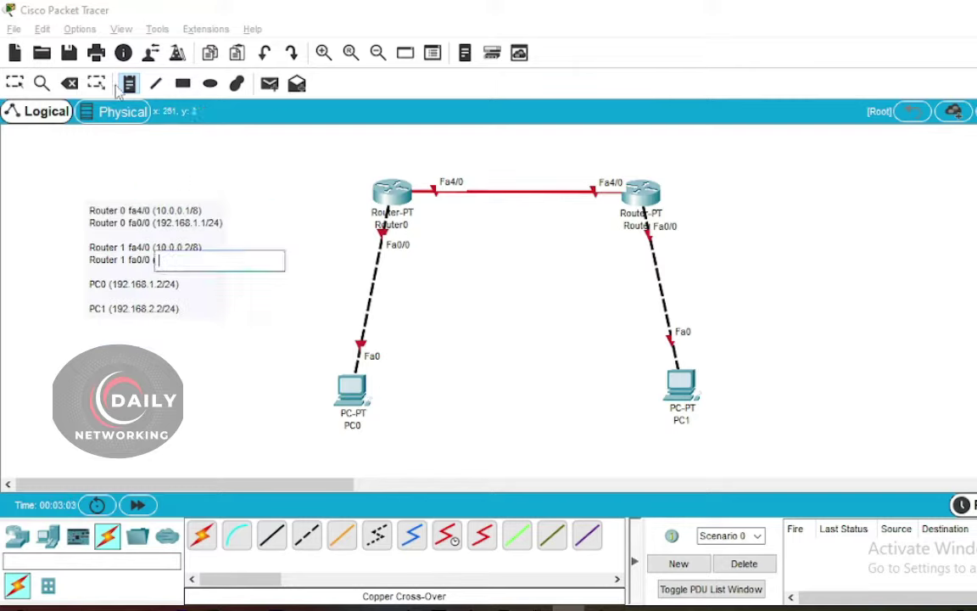
click(136, 246)
key(Escape)
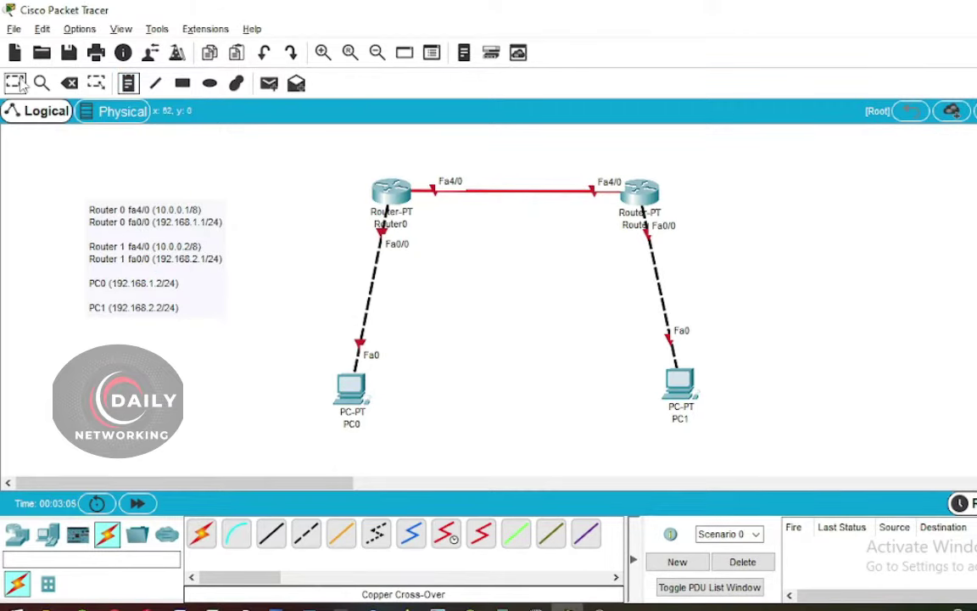
double_click(127, 246)
drag(85, 244, 192, 259)
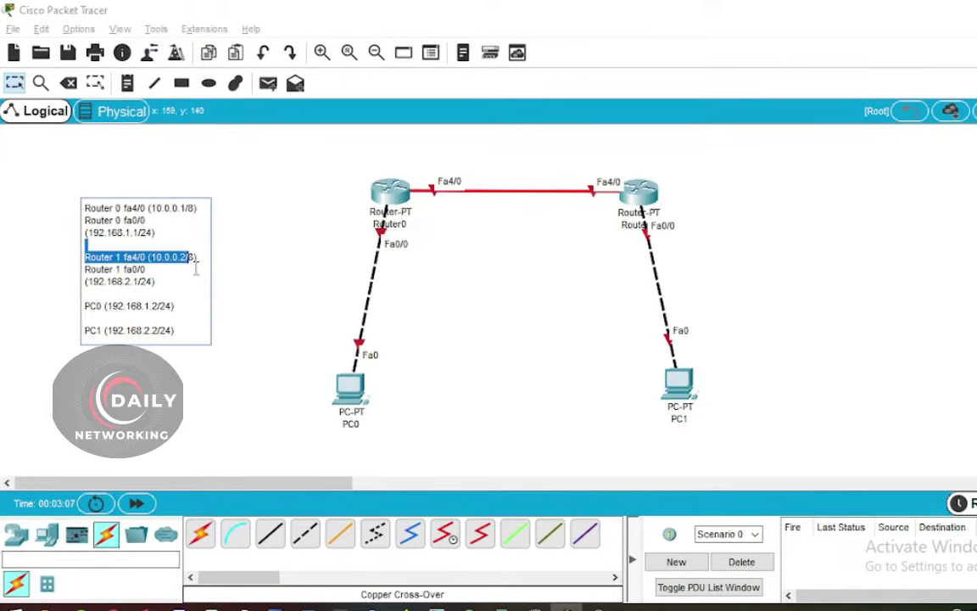
click(210, 355)
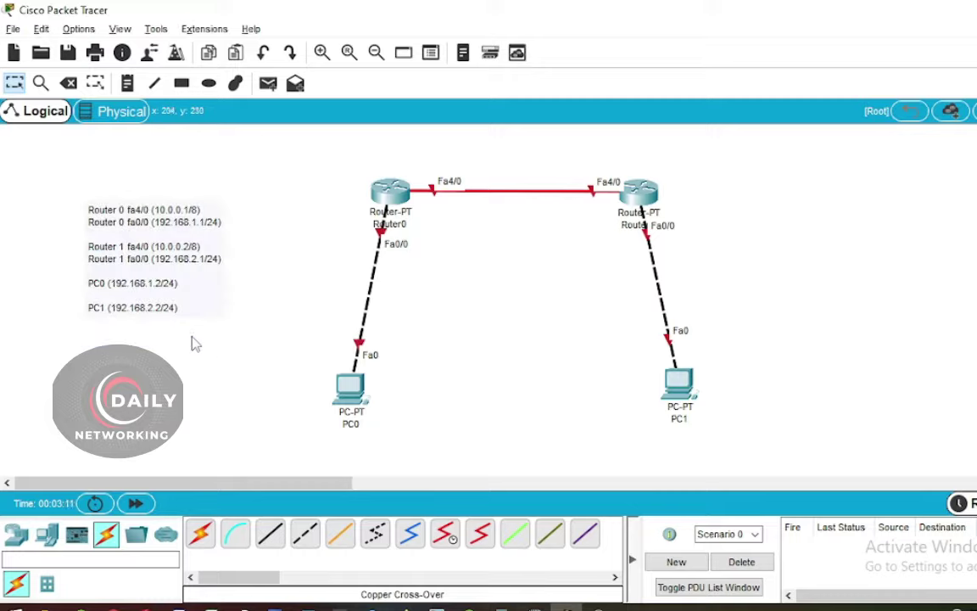
In Router0's CLI, decline initial setup and enter global configuration mode.
click(399, 199)
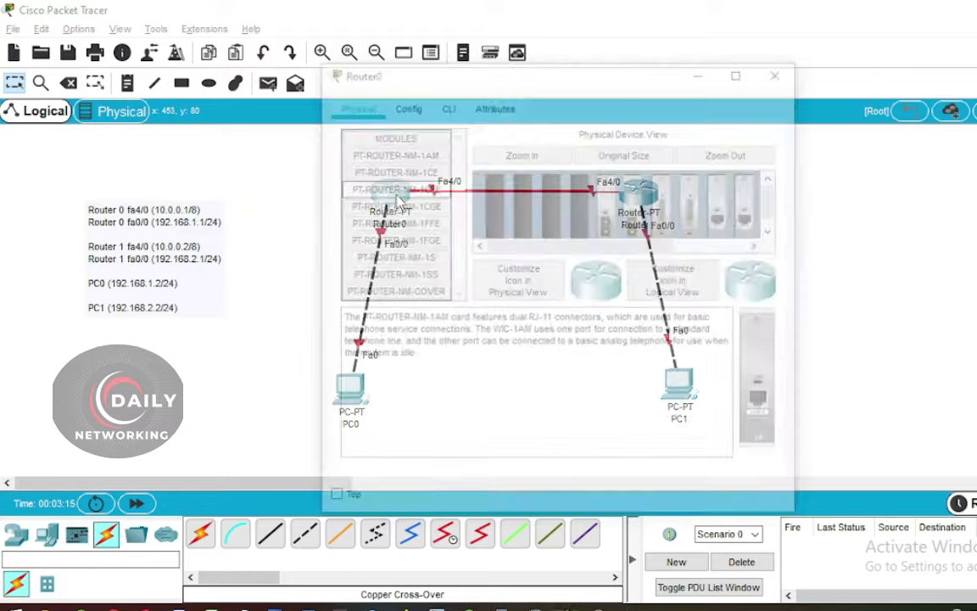
click(442, 105)
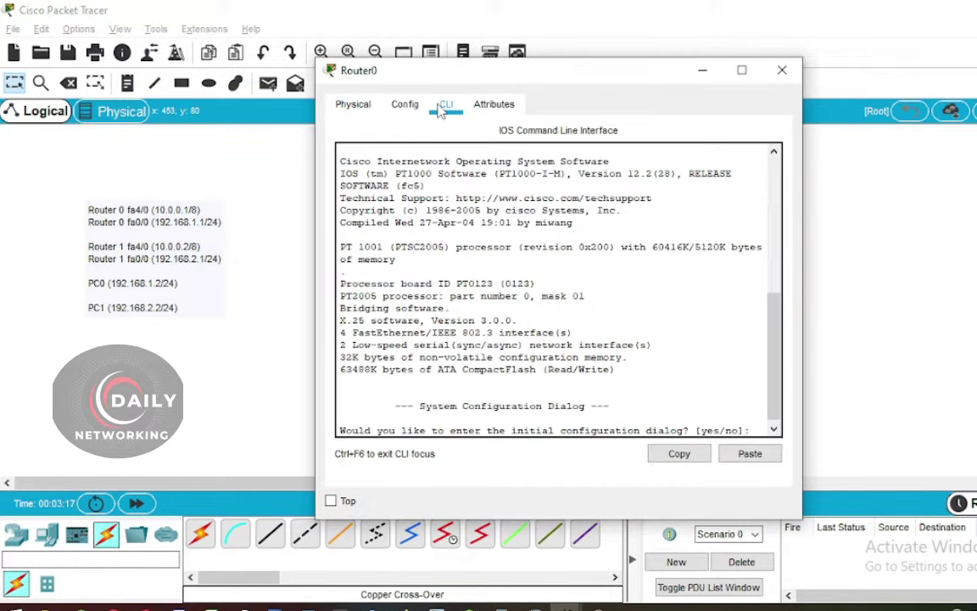
scroll(785, 387, down, 1)
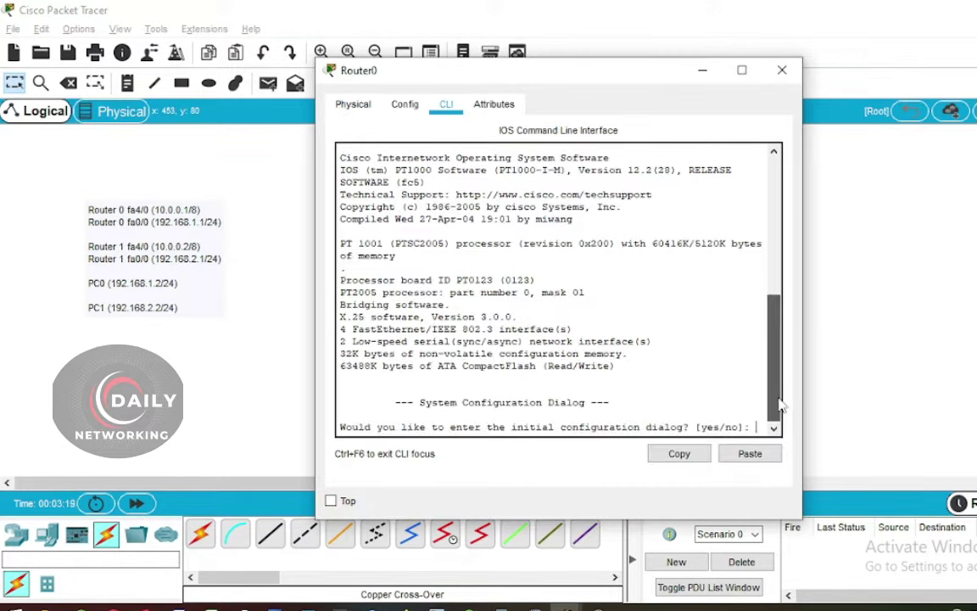
text(n)
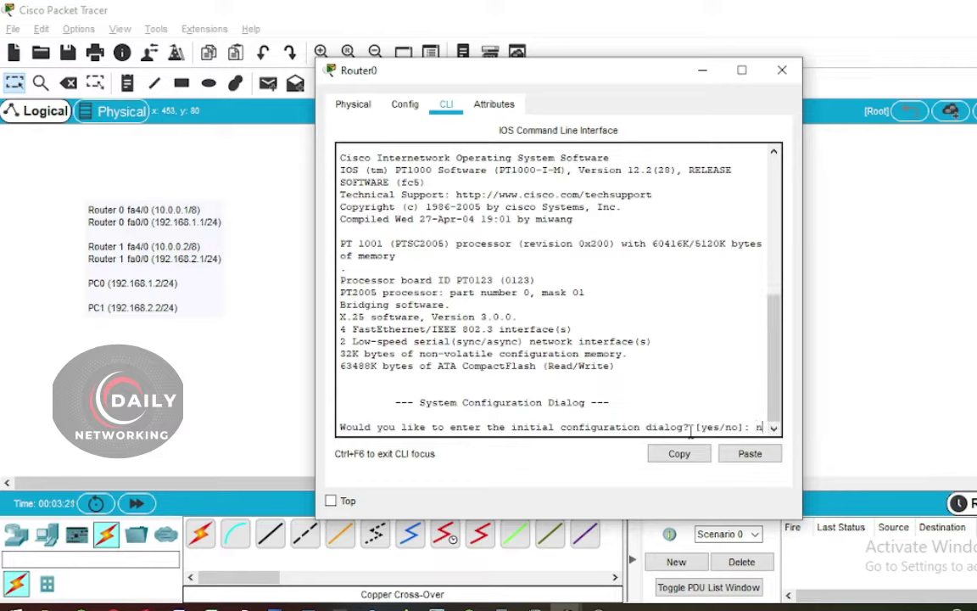
key(Return)
key(Return)
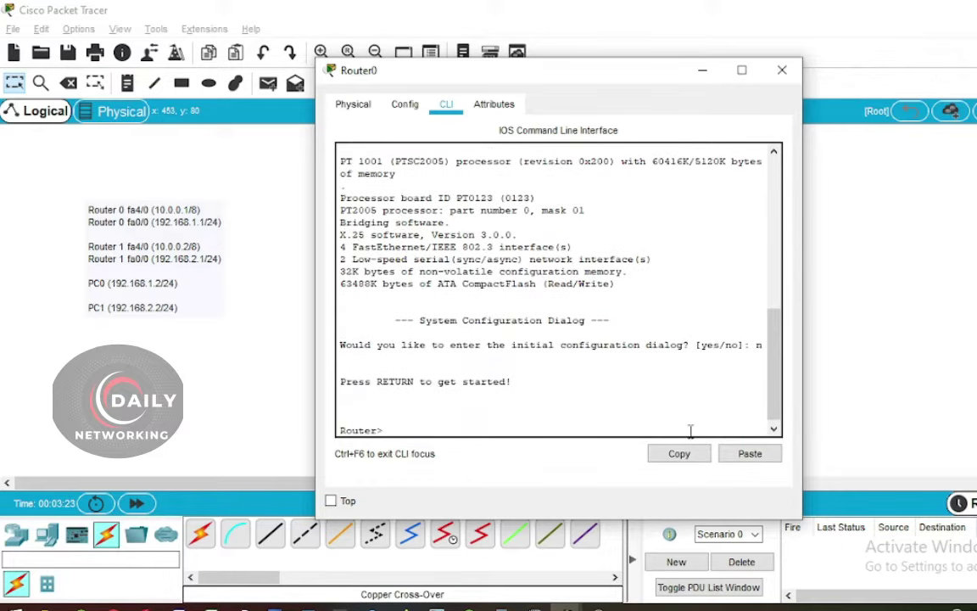
text(en)
key(Return)
text(config)
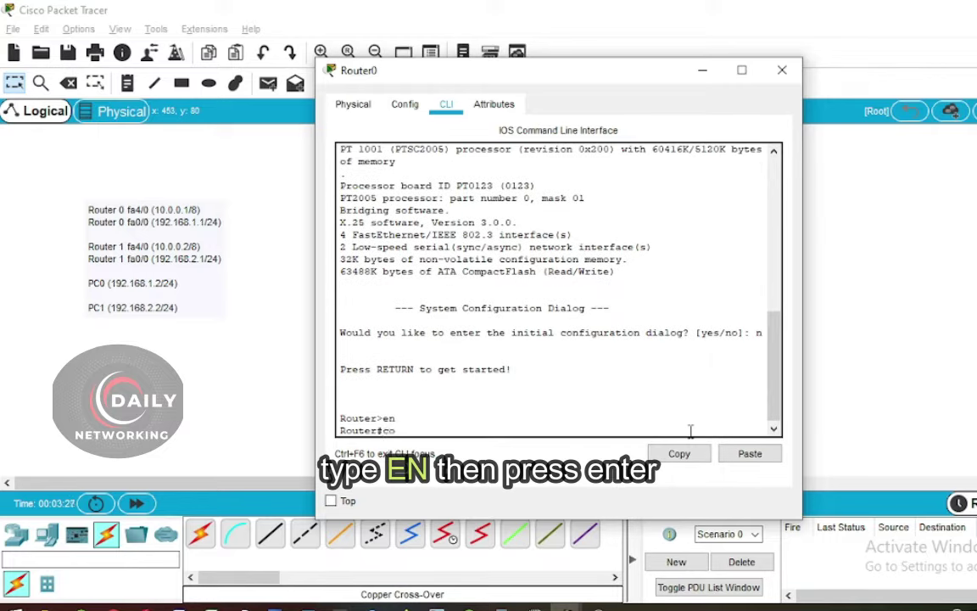
key(Tab)
key(Return)
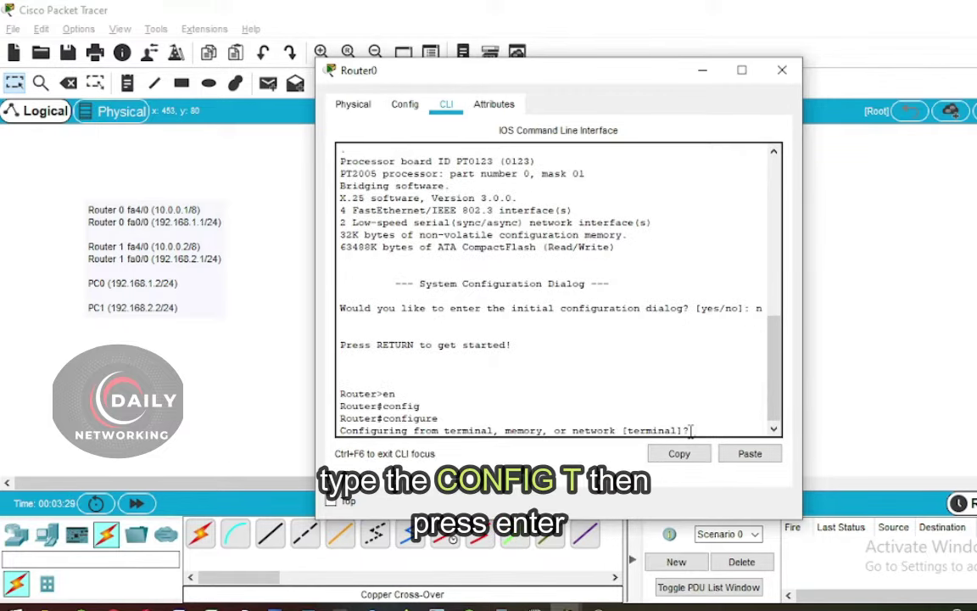
key(Return)
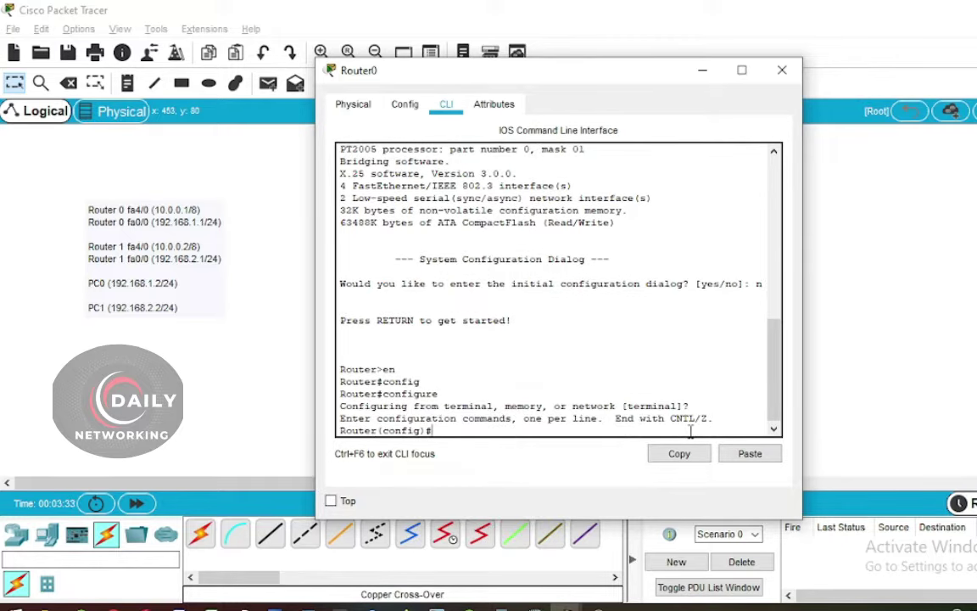
Assign 10.0.0.1 255.0.0.0 to Router0's FastEthernet4/0.
drag(476, 81, 443, 250)
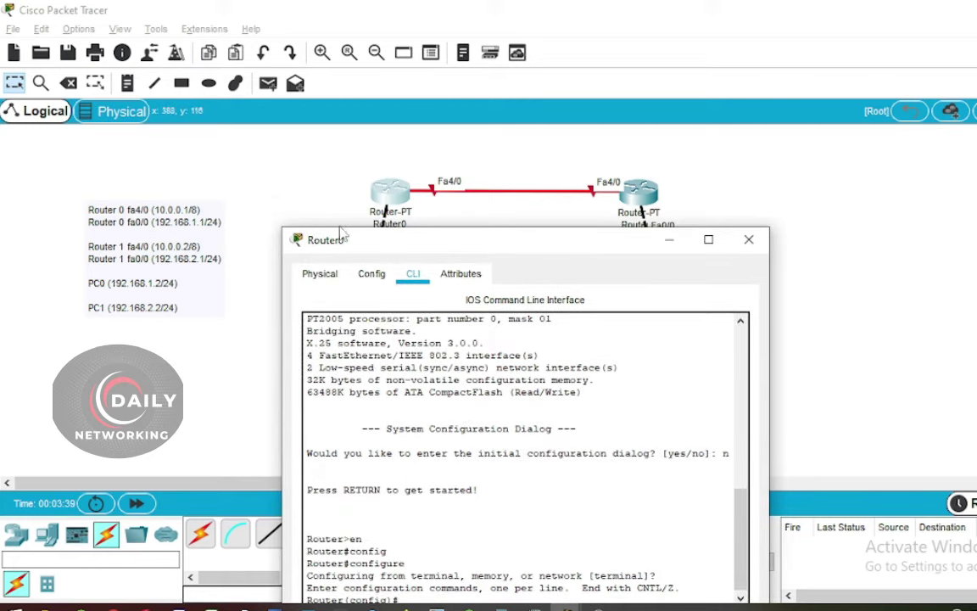
drag(354, 239, 355, 133)
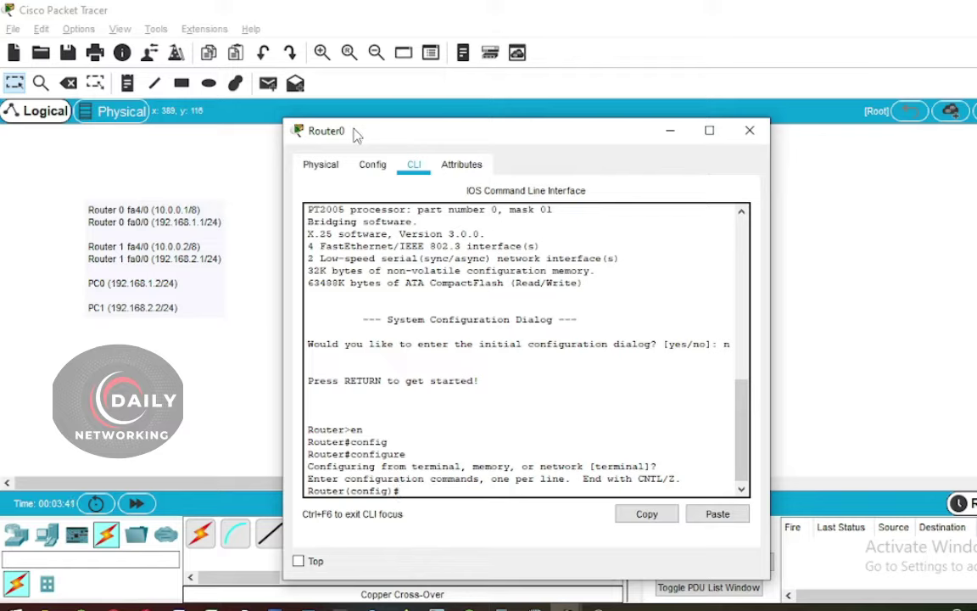
text(in fa)
key(Return)
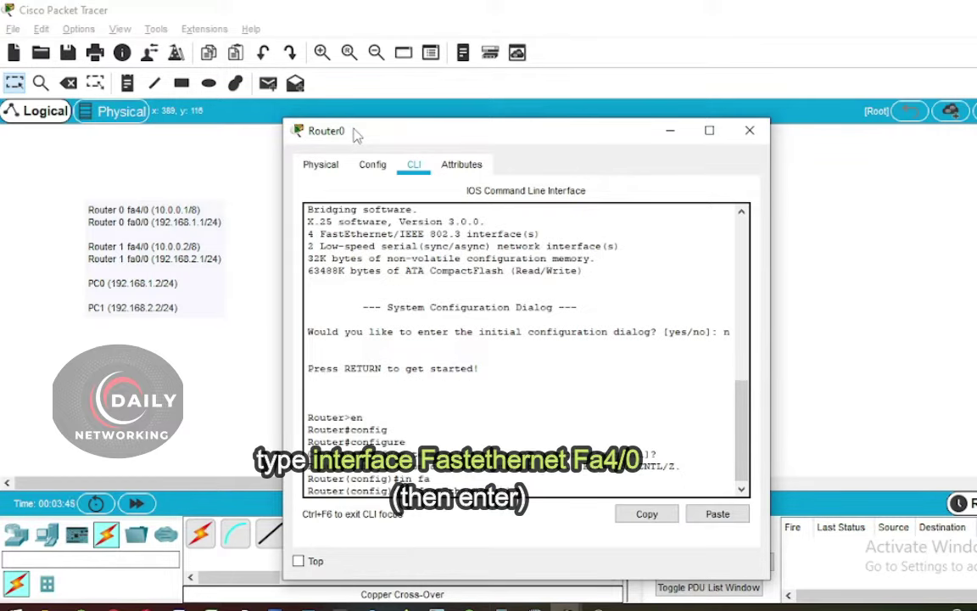
key(Return)
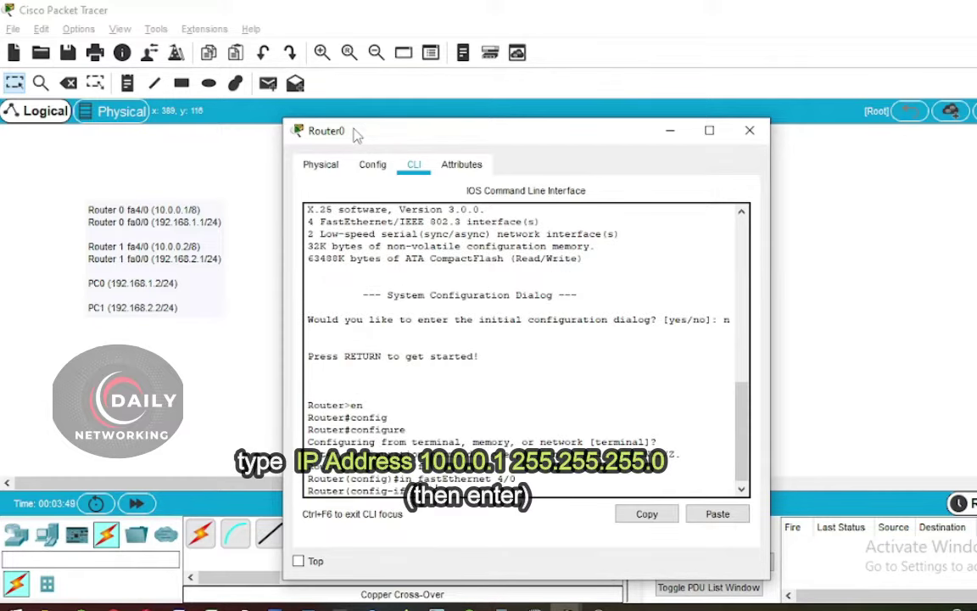
text(ip ad)
key(Return)
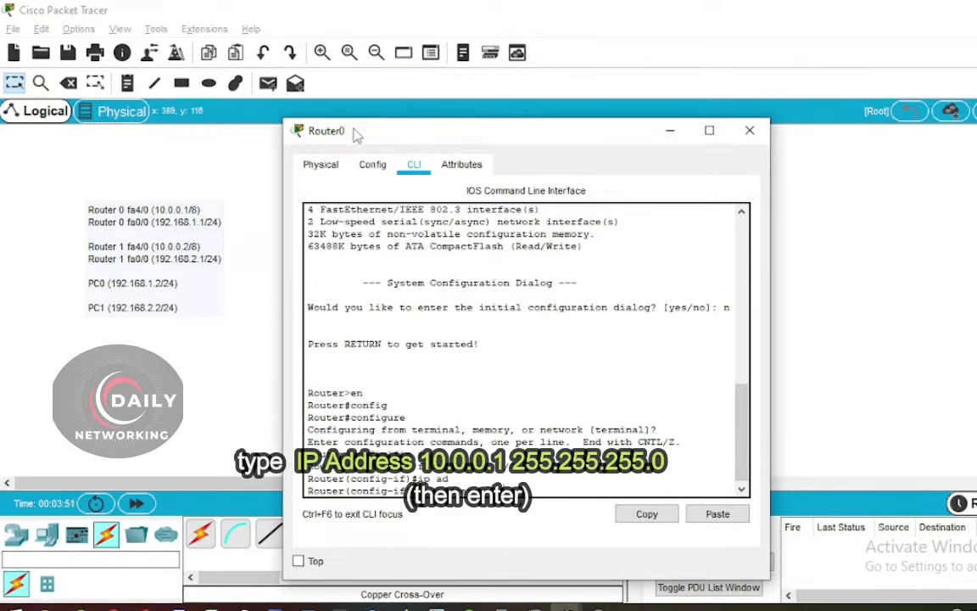
text(255.0.0.0)
key(Return)
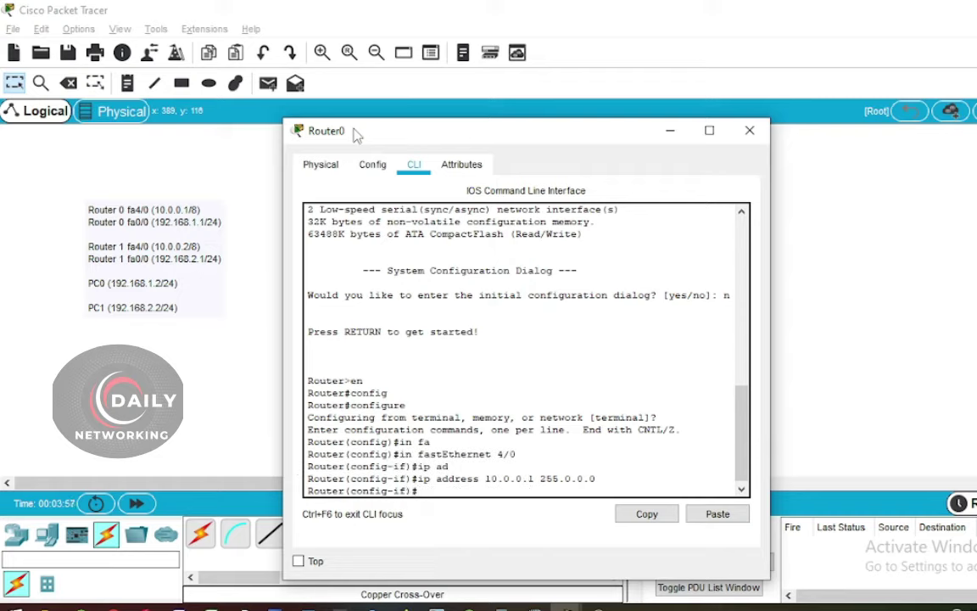
Bring FastEthernet4/0 up with no shutdown and exit interface configuration.
text(no shut)
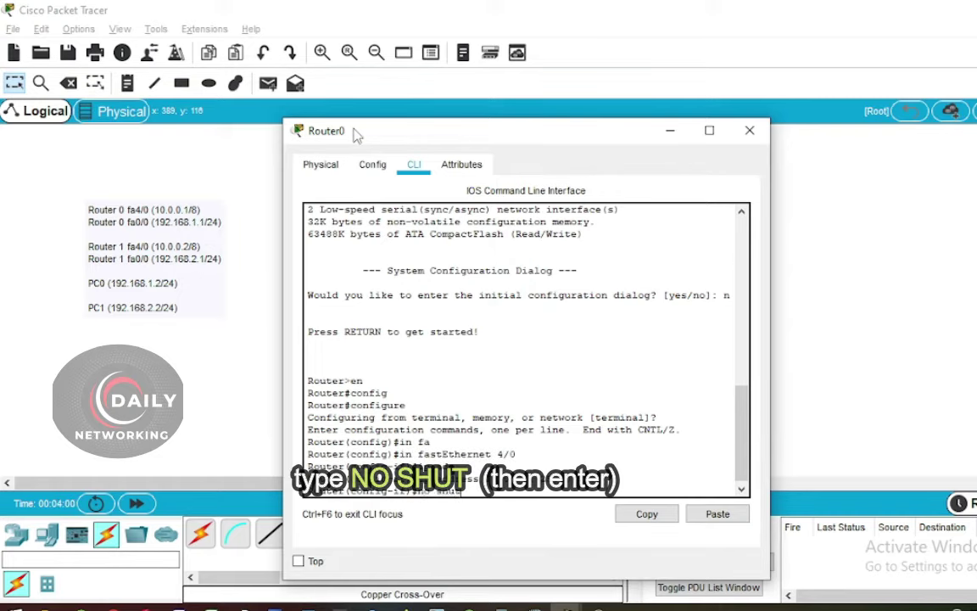
key(Return)
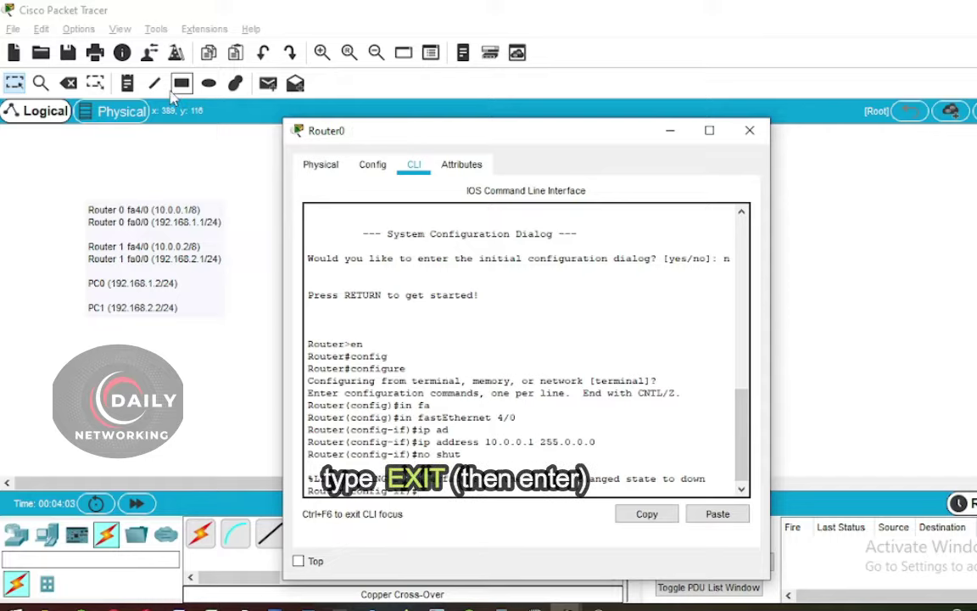
text(ex)
key(Return)
text(exit)
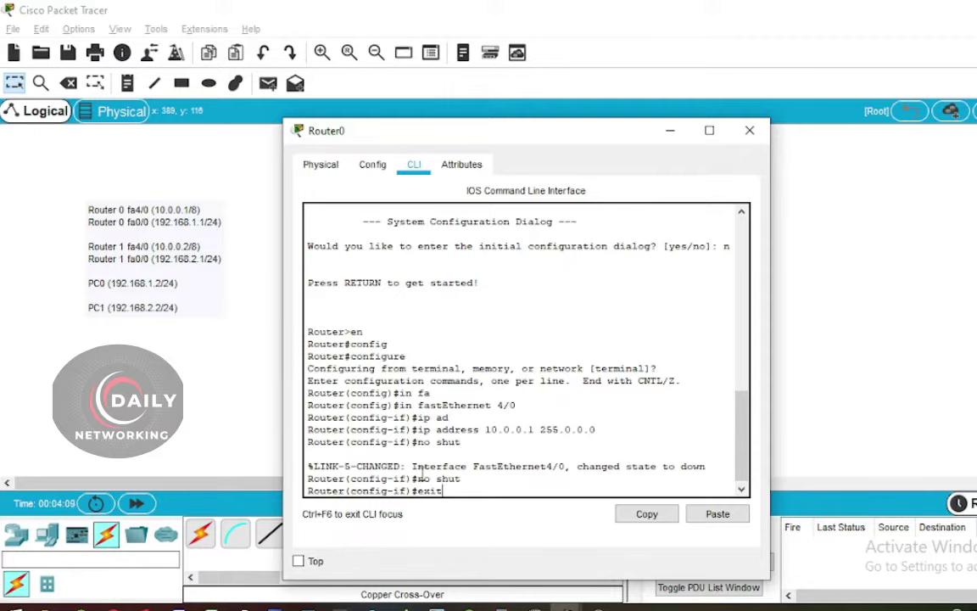
key(Return)
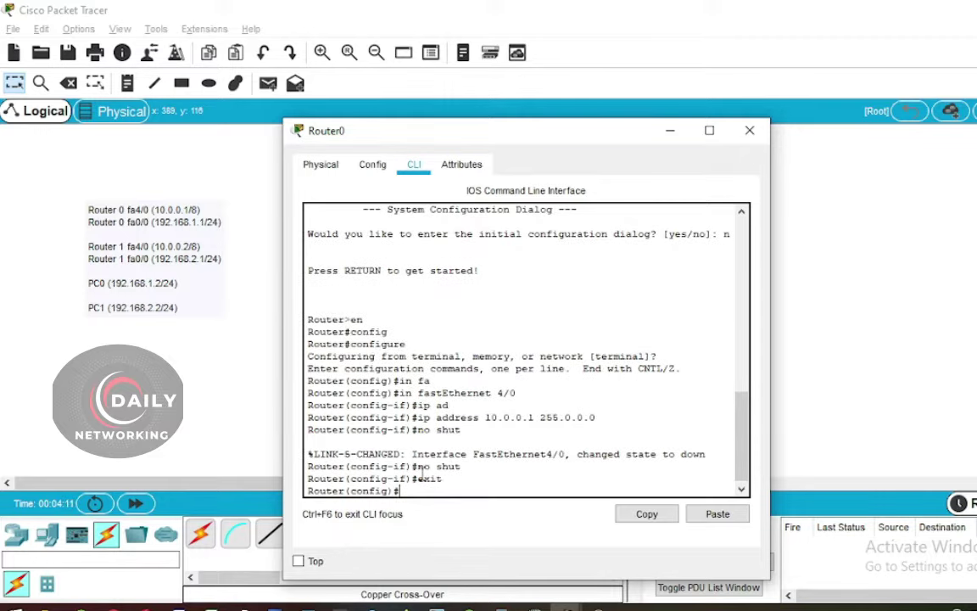
drag(470, 131, 710, 128)
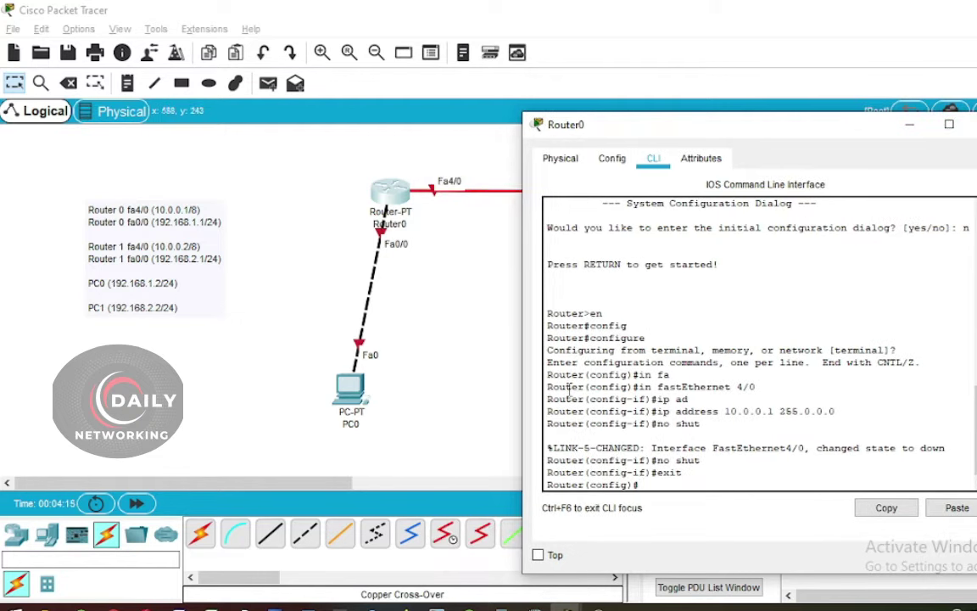
Give Router0's FastEthernet0/0 address 192.168.1.1 255.255.255.0 and bring it up.
text(in )
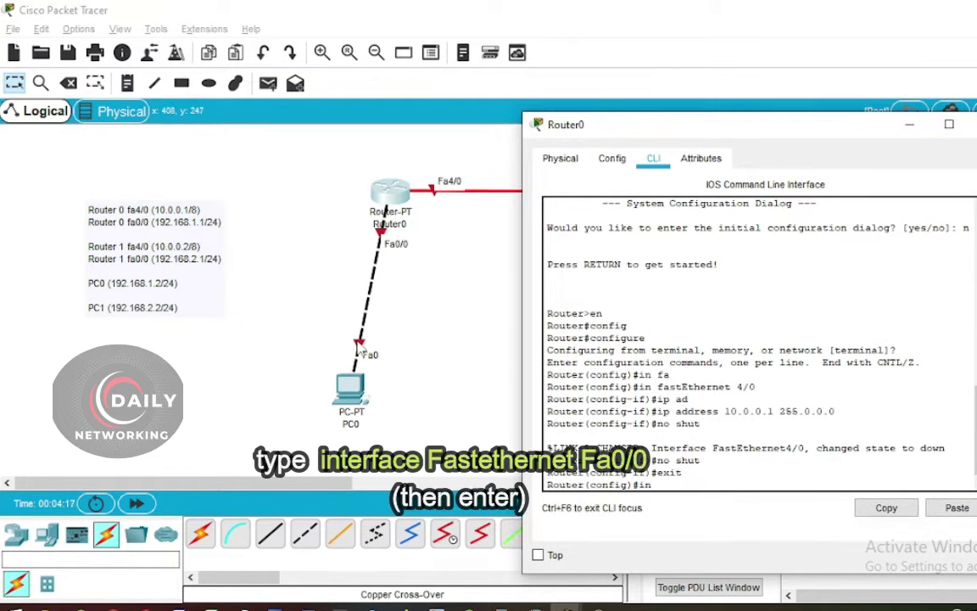
text(f)
key(Tab)
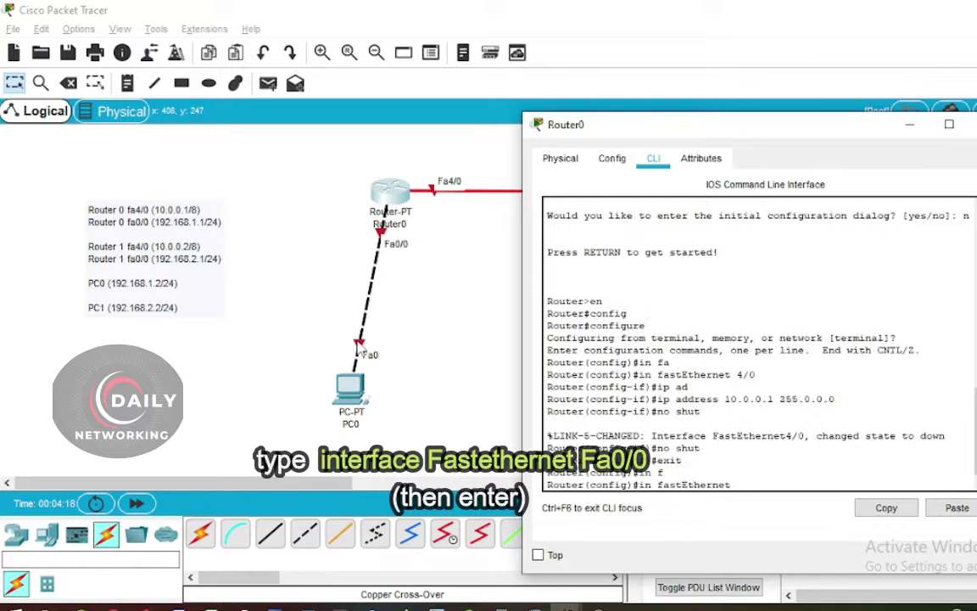
text(0/0)
key(Return)
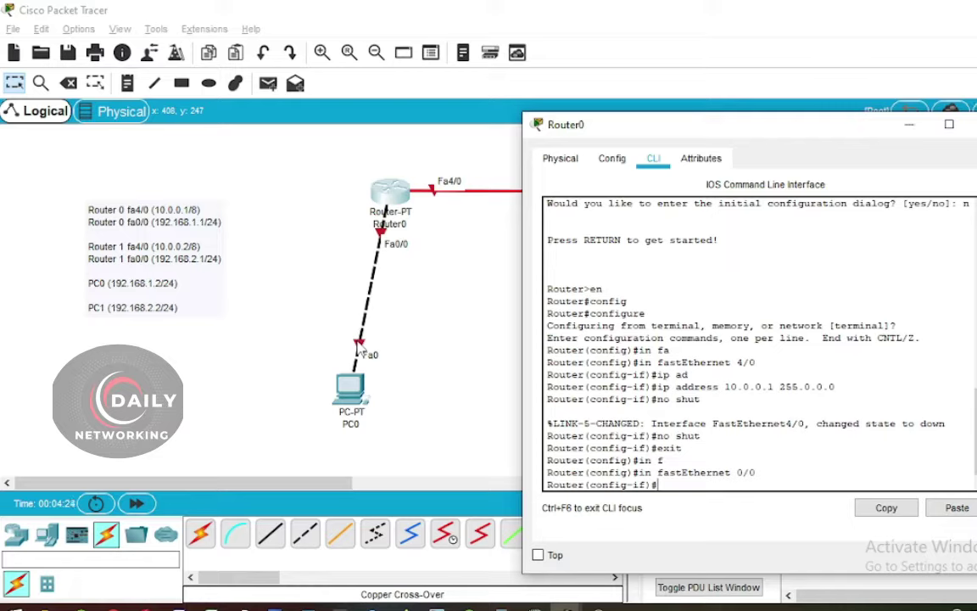
text(d)
key(Tab)
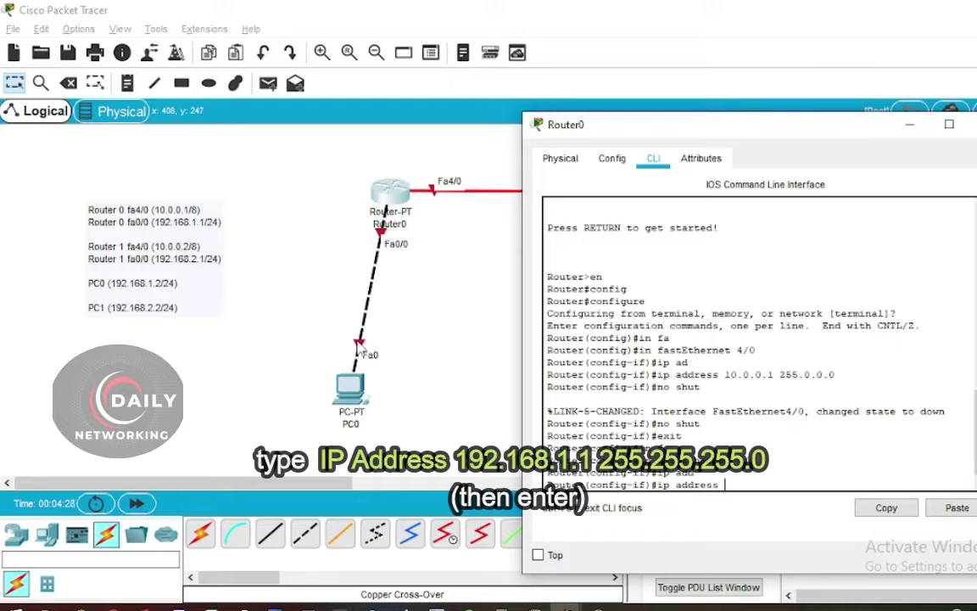
text(192.168.1.1 255.255.255.0)
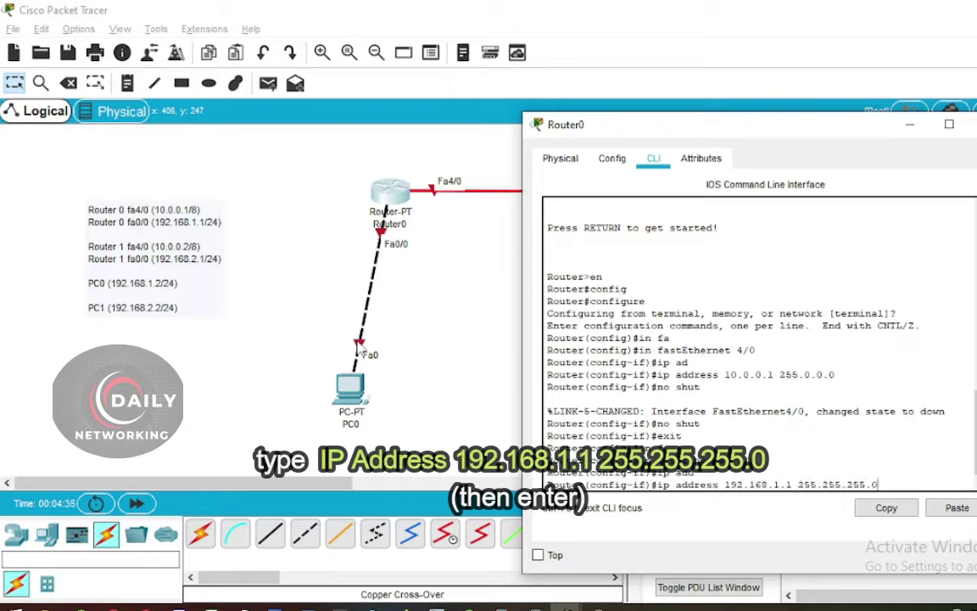
key(Return)
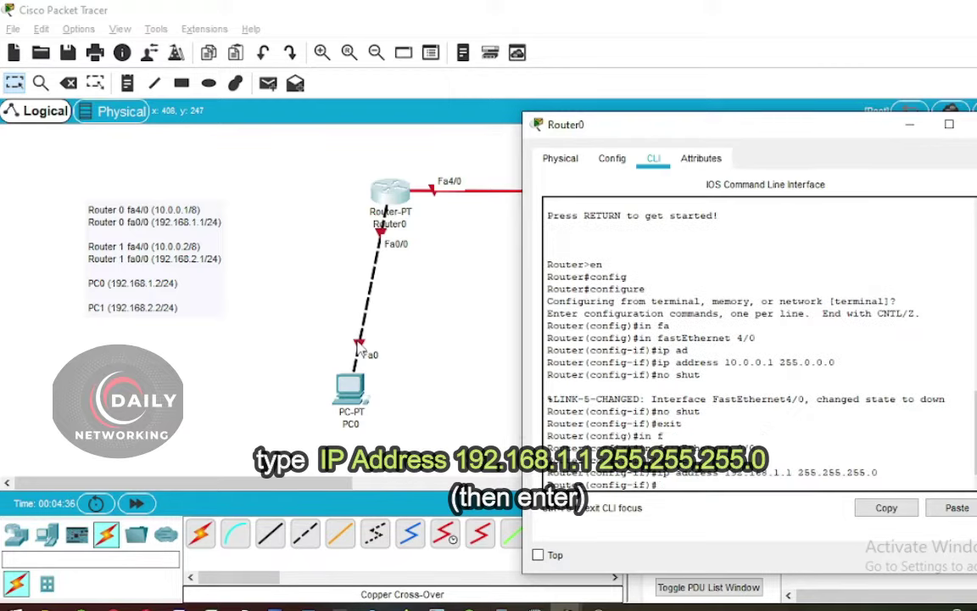
text(no shut)
key(Return)
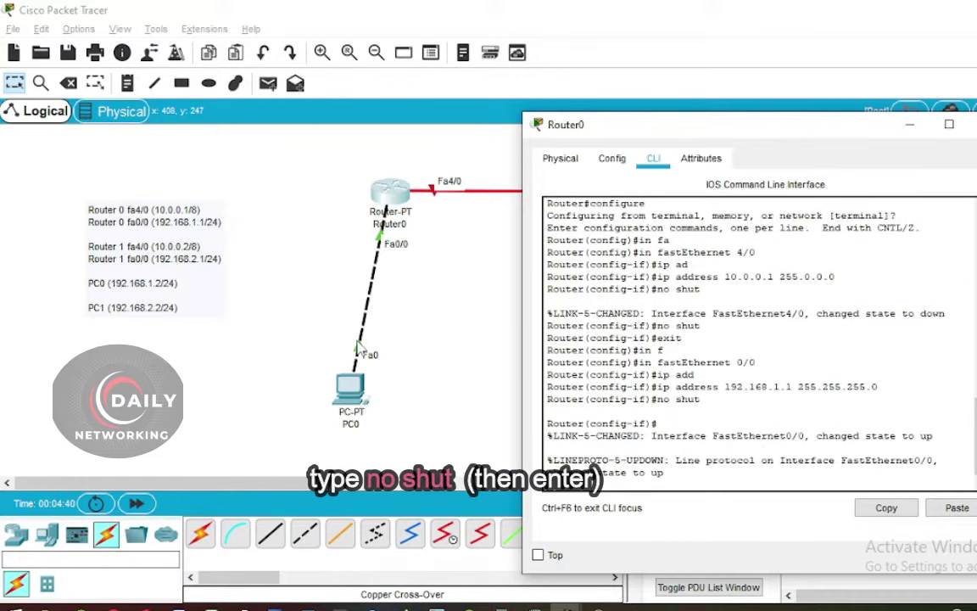
Exit to privileged mode, copy running-config to startup-config, and close Router0's window.
text(exit)
key(Return)
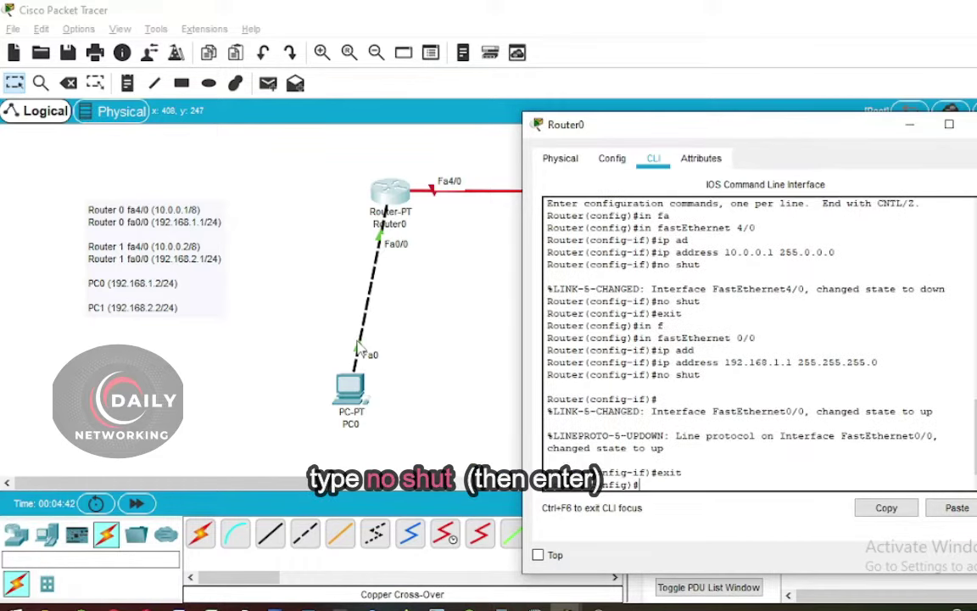
text(exit)
key(Return)
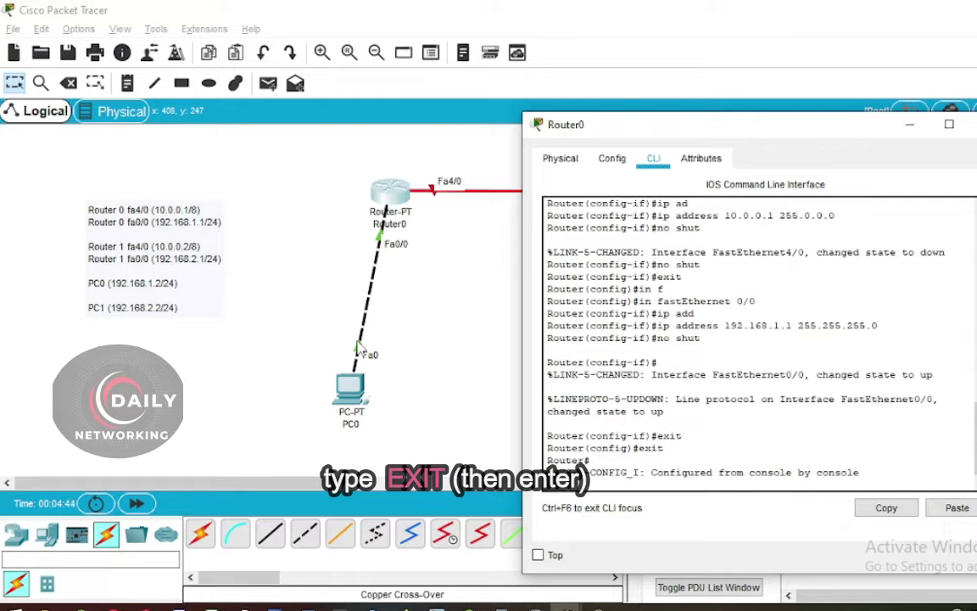
text(copy ru)
key(Tab)
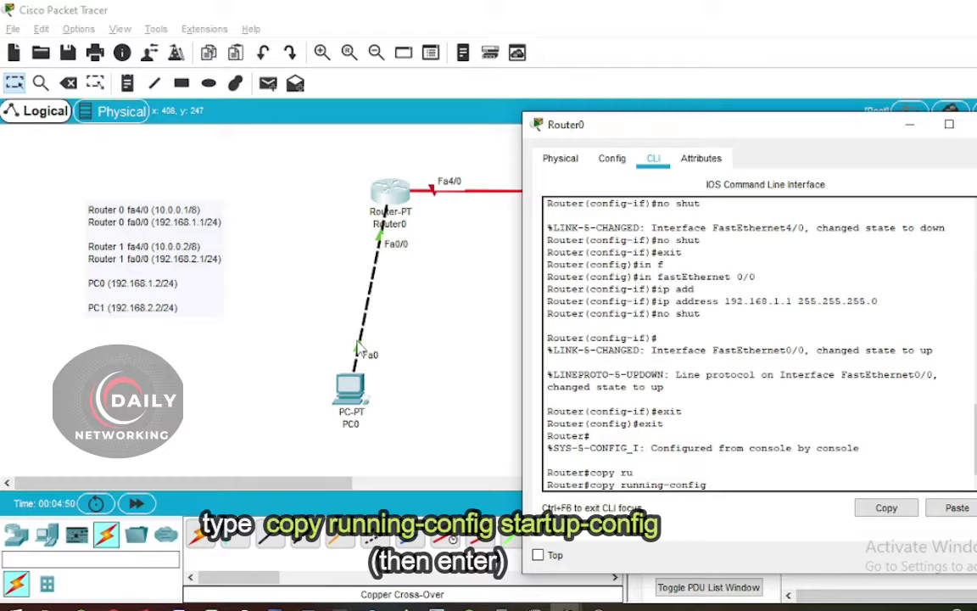
text(s)
key(Tab)
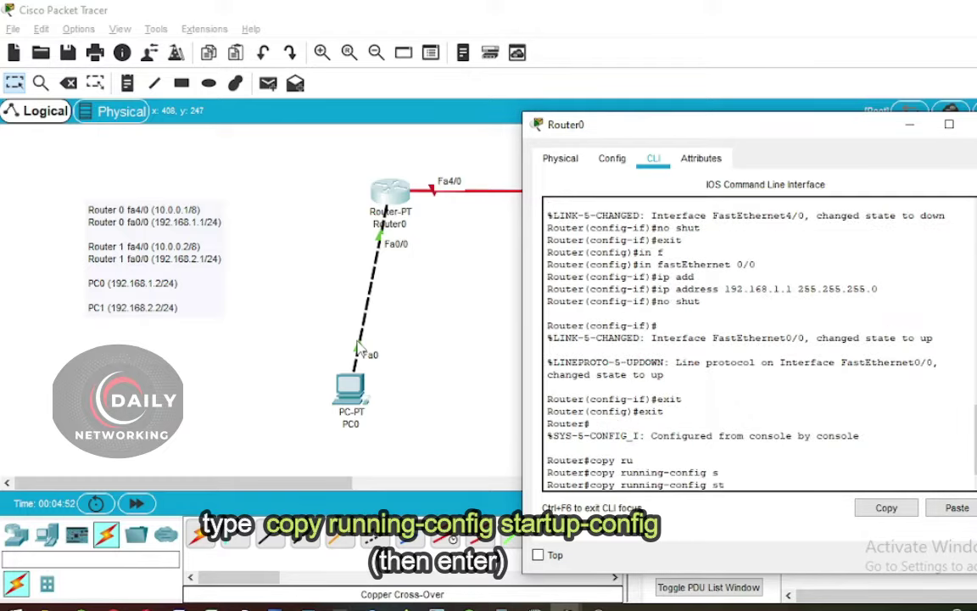
text(tup-config)
key(Tab)
key(Return)
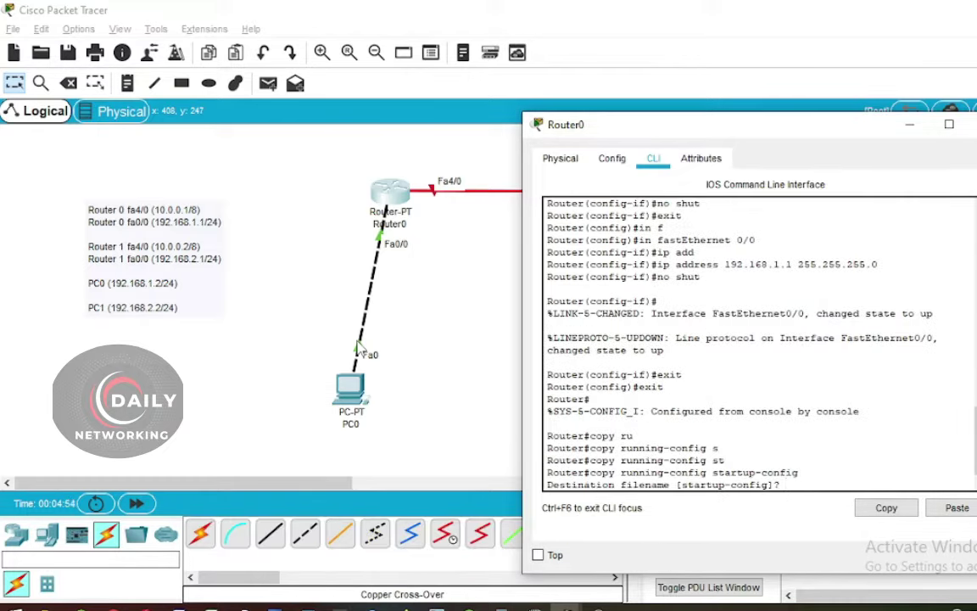
key(Return)
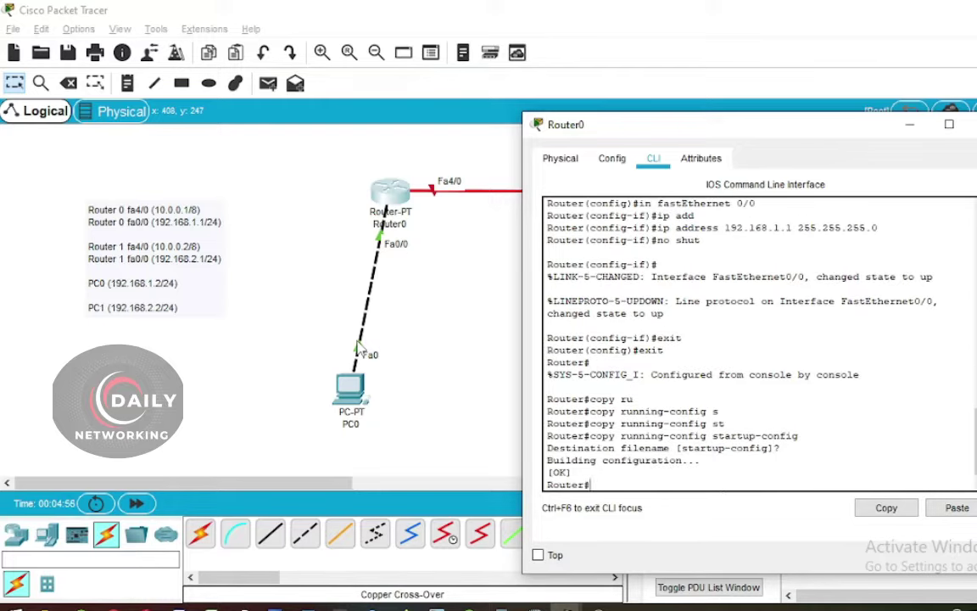
click(413, 339)
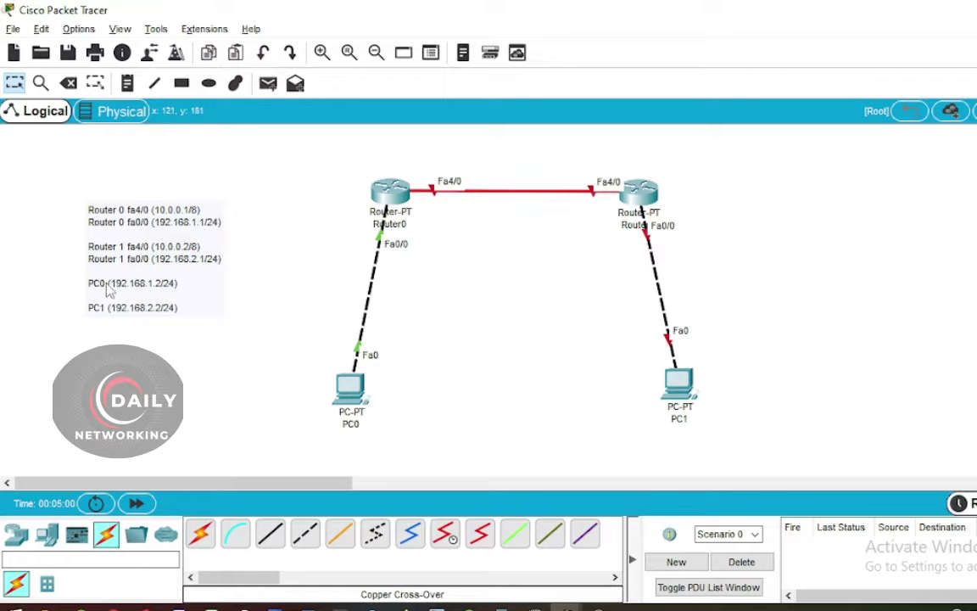
Set PC0's gateway to 192.168.1.1 and FastEthernet0 to 192.168.1.2 with mask 255.255.255.0.
click(351, 390)
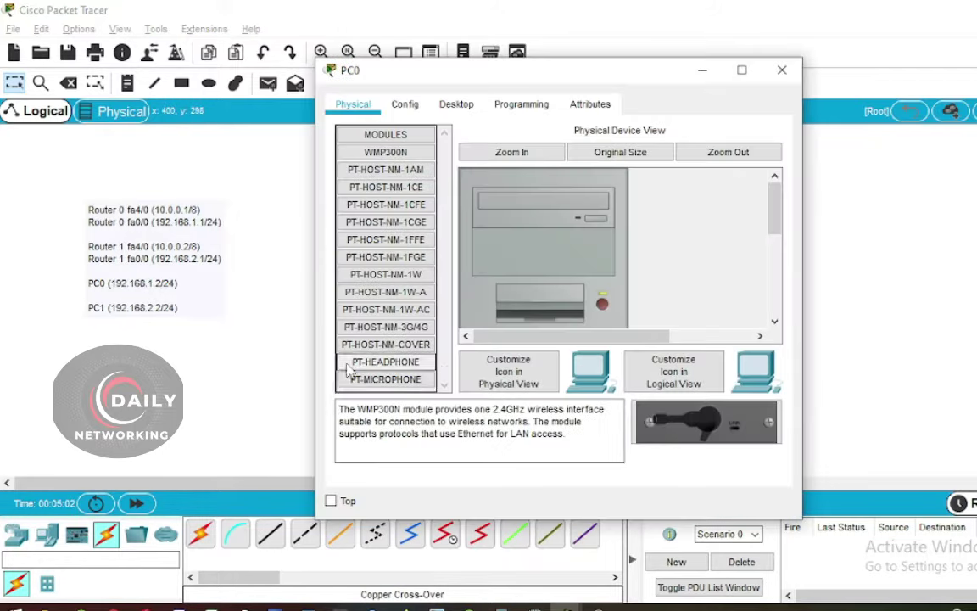
click(418, 112)
click(575, 296)
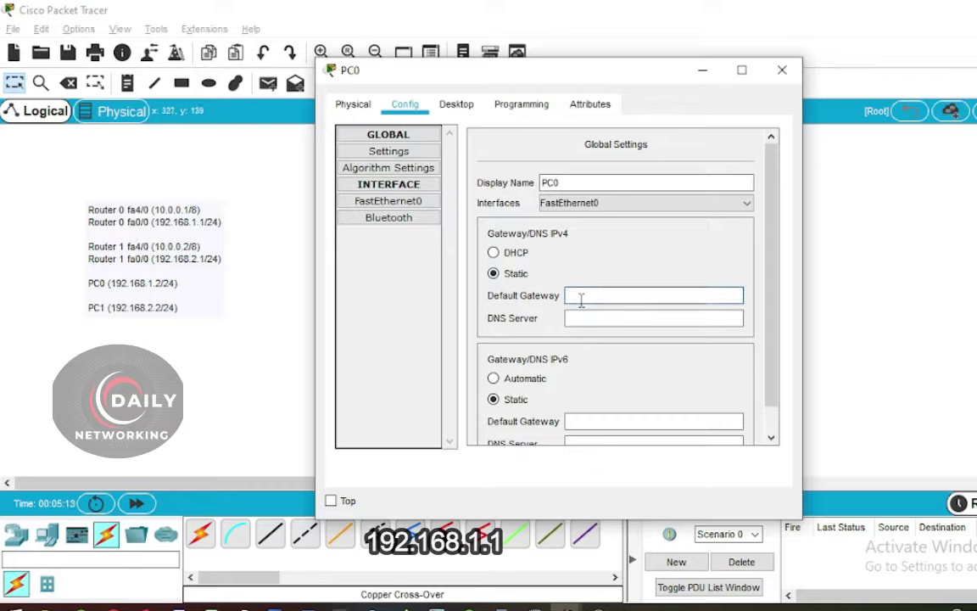
text(92.168.1.1)
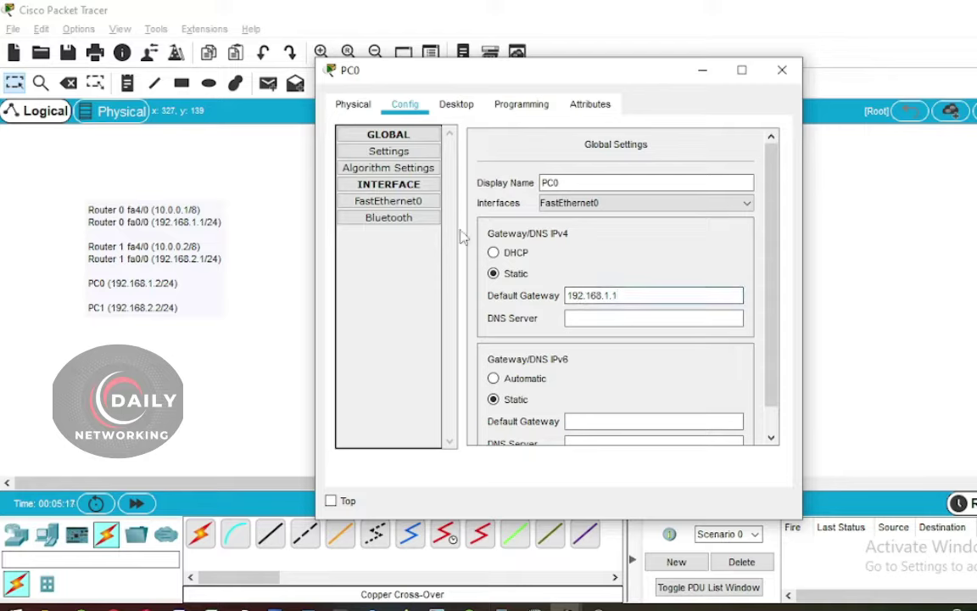
click(390, 201)
click(711, 270)
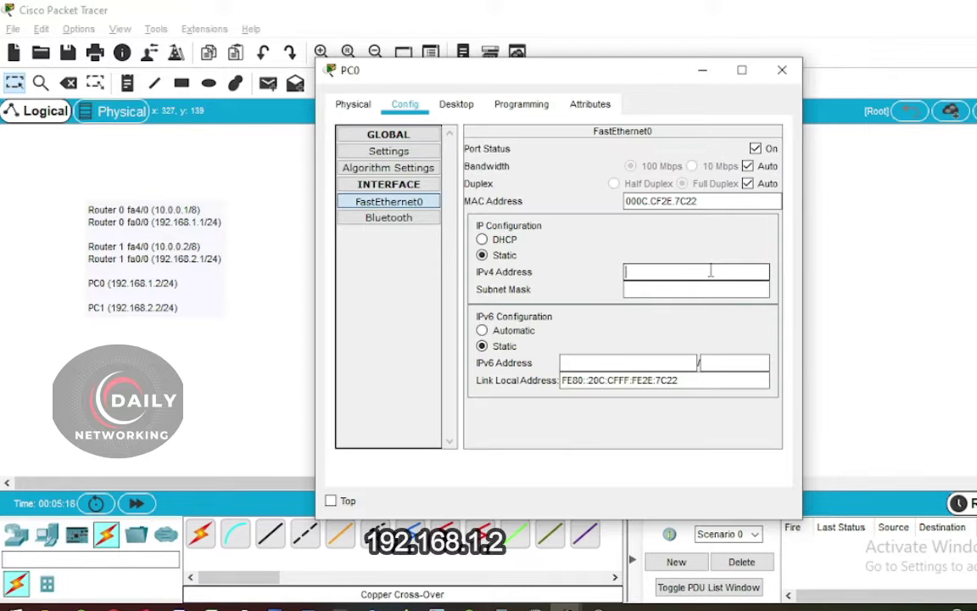
text(192.168.1.2)
key(Tab)
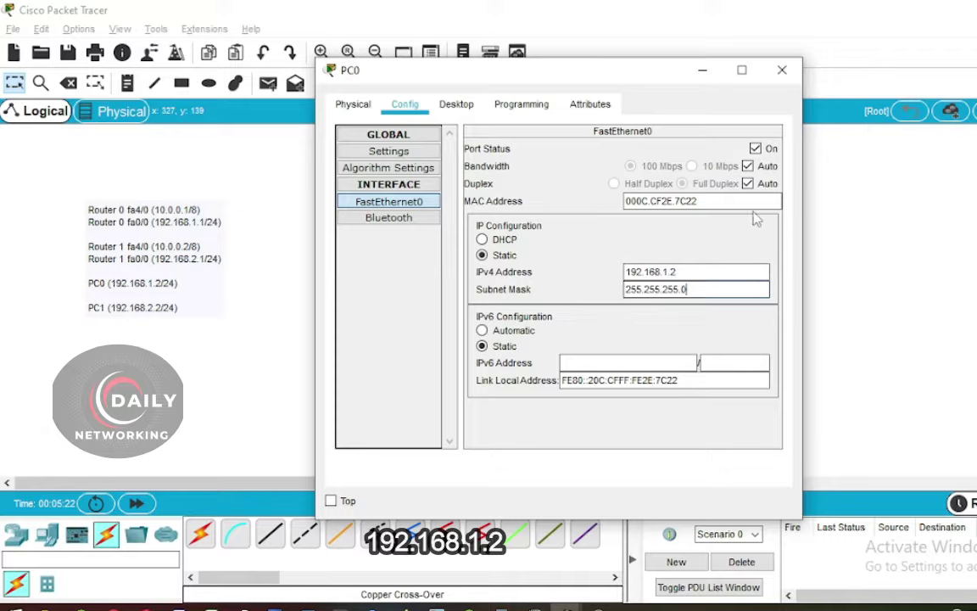
click(782, 71)
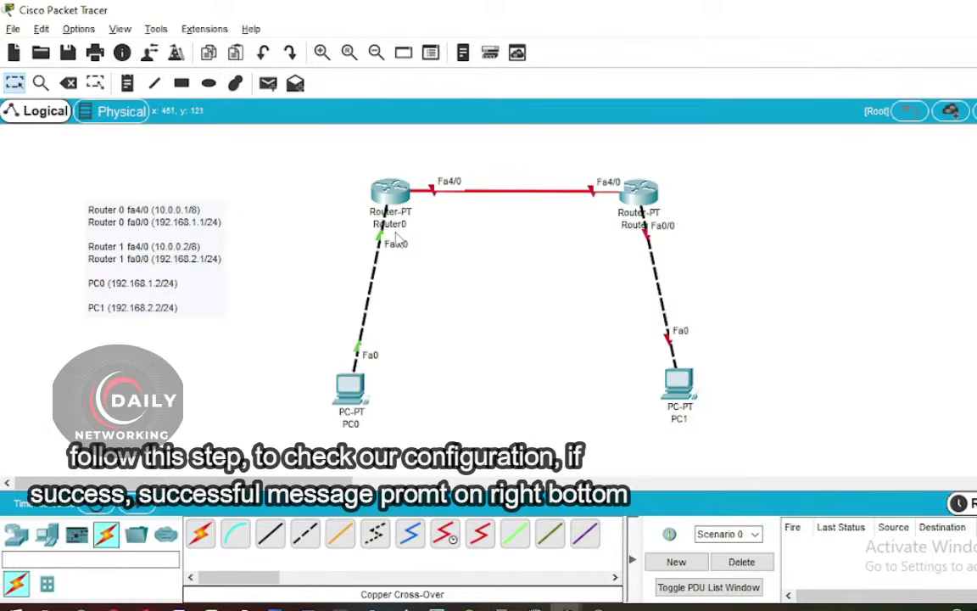
Send a simple PDU from PC0 to Router0, confirm success, delete it, and open Router1.
click(270, 90)
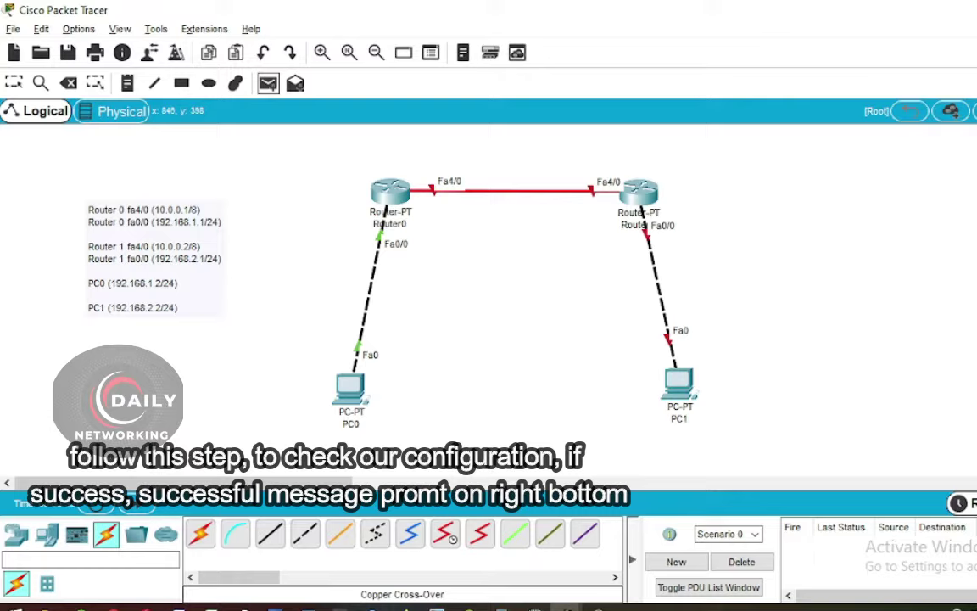
click(351, 391)
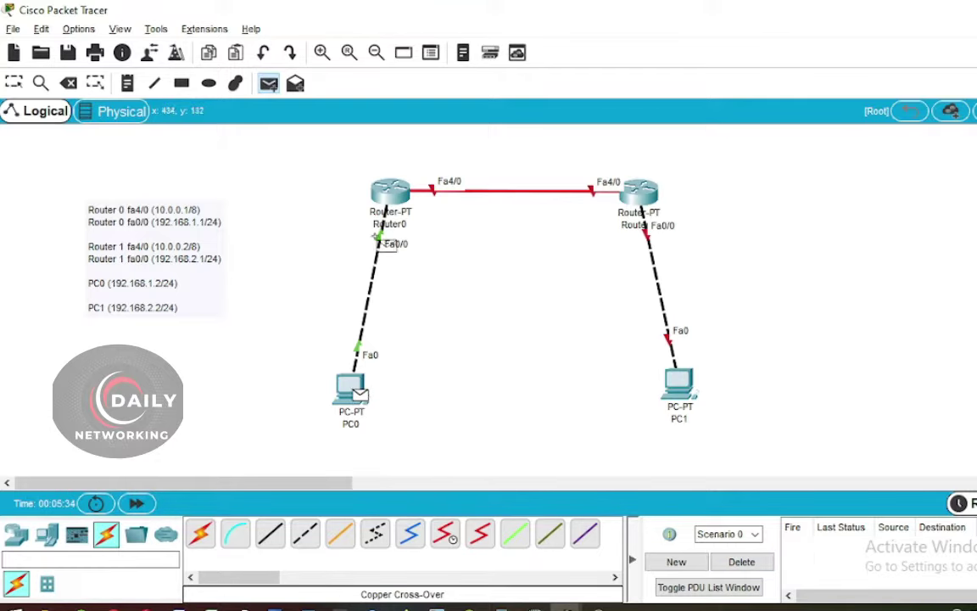
click(386, 191)
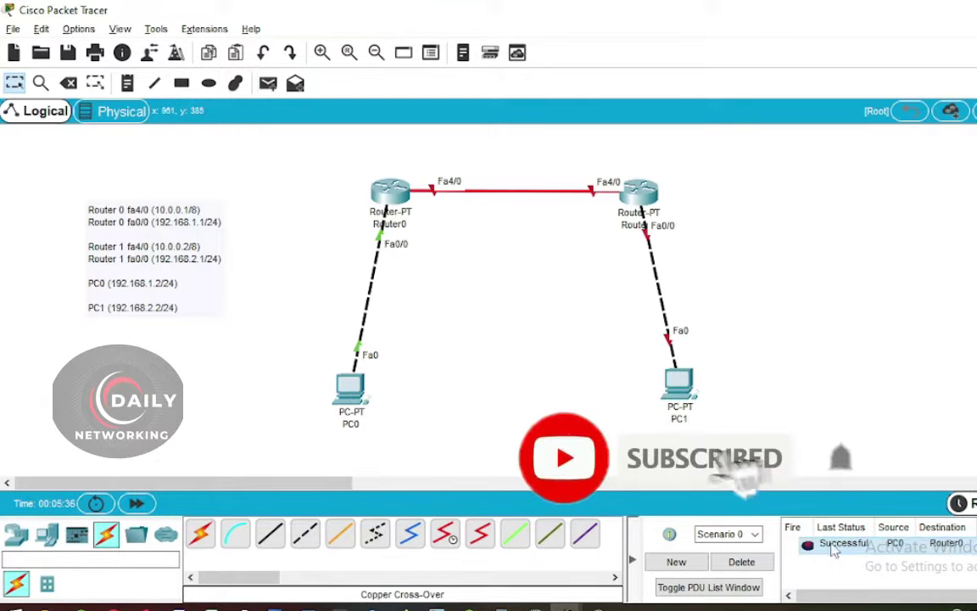
click(741, 561)
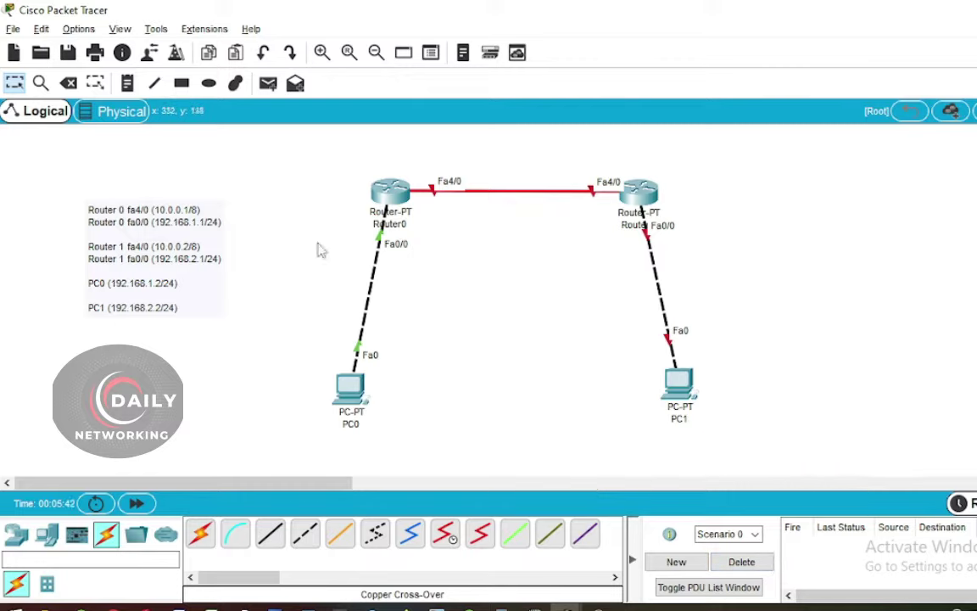
click(635, 200)
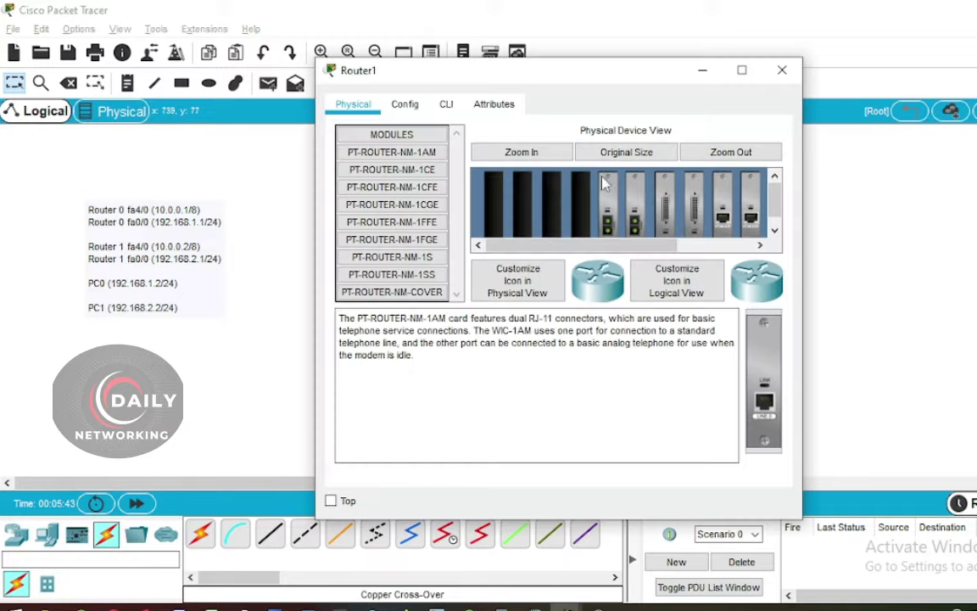
In Router1's CLI, decline initial setup and enter global configuration with conf t.
click(446, 104)
drag(530, 78, 614, 62)
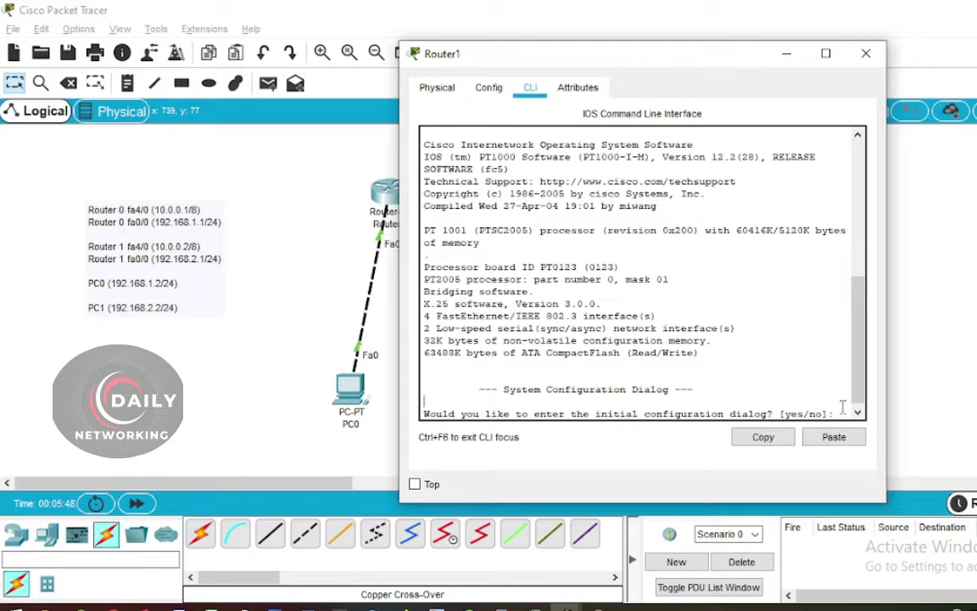
text(n)
key(Return)
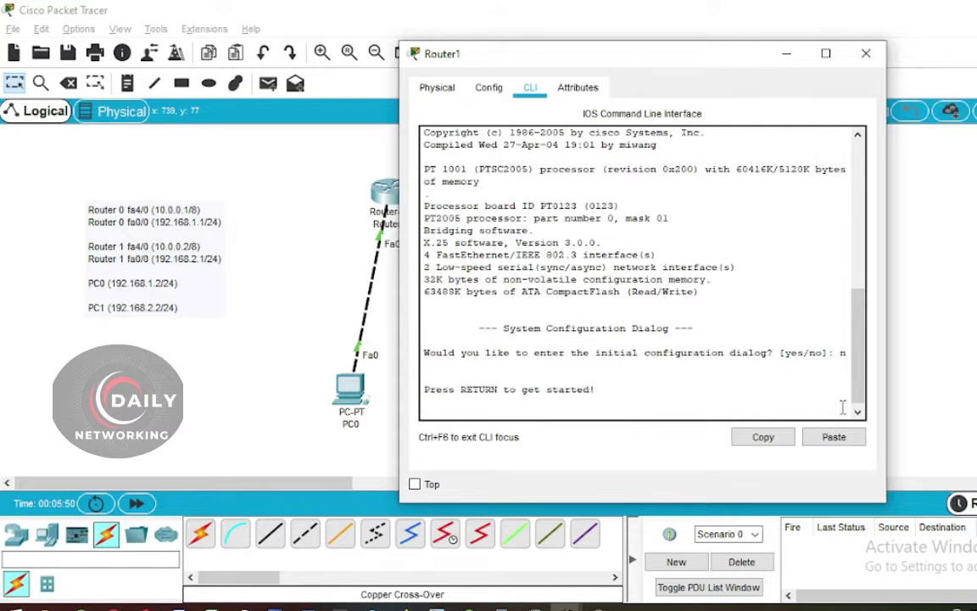
key(Return)
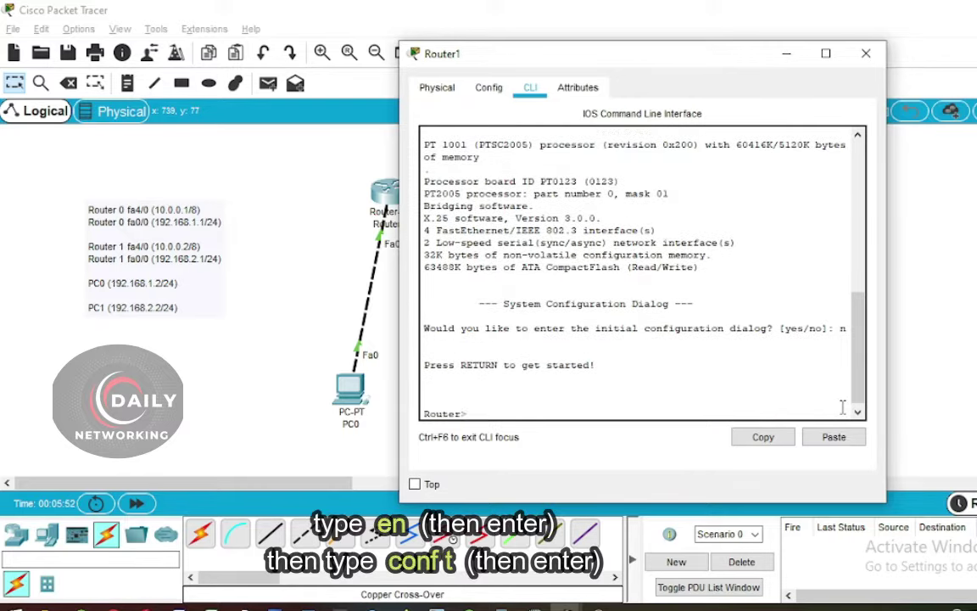
text(en)
key(Return)
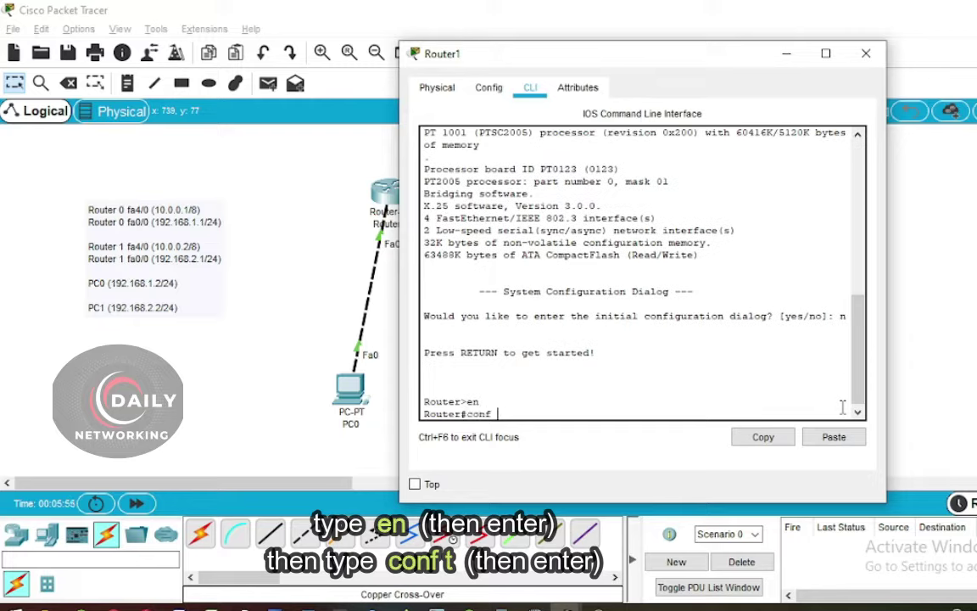
text(conf t)
key(Return)
Assign 10.0.0.2 255.0.0.0 to Router1's FastEthernet4/0.
text(in)
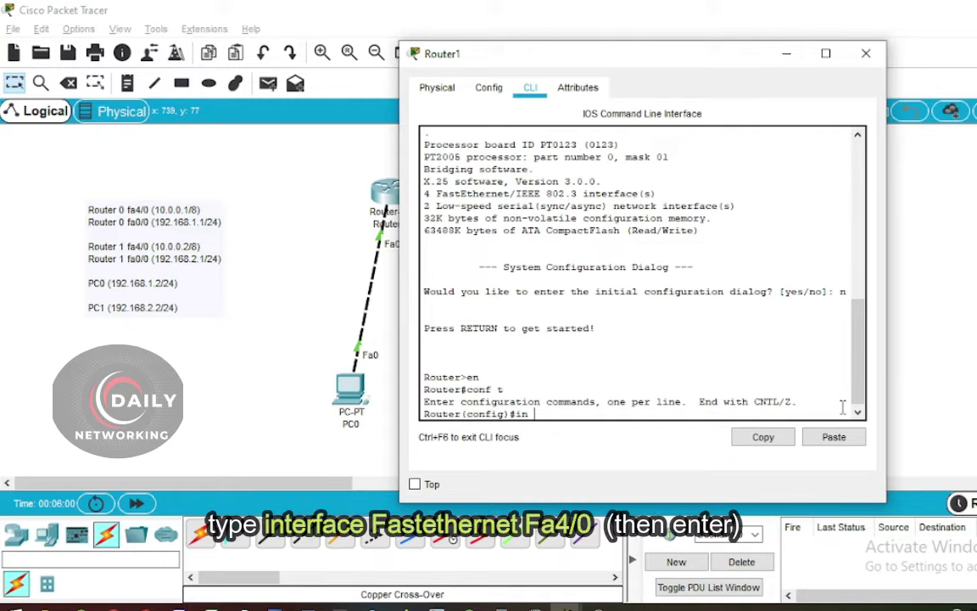
text( fa)
key(Tab)
drag(495, 55, 744, 73)
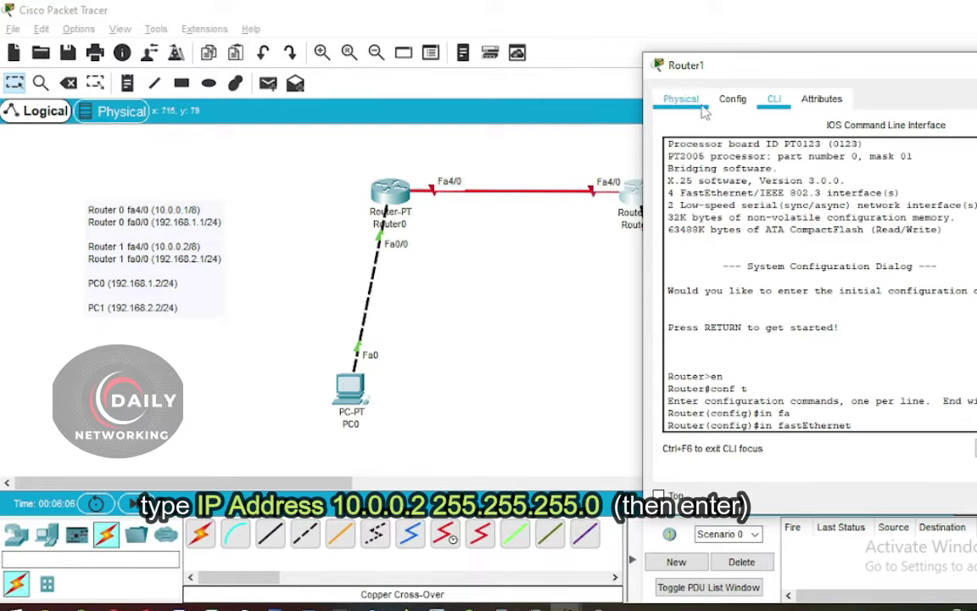
drag(738, 73, 587, 65)
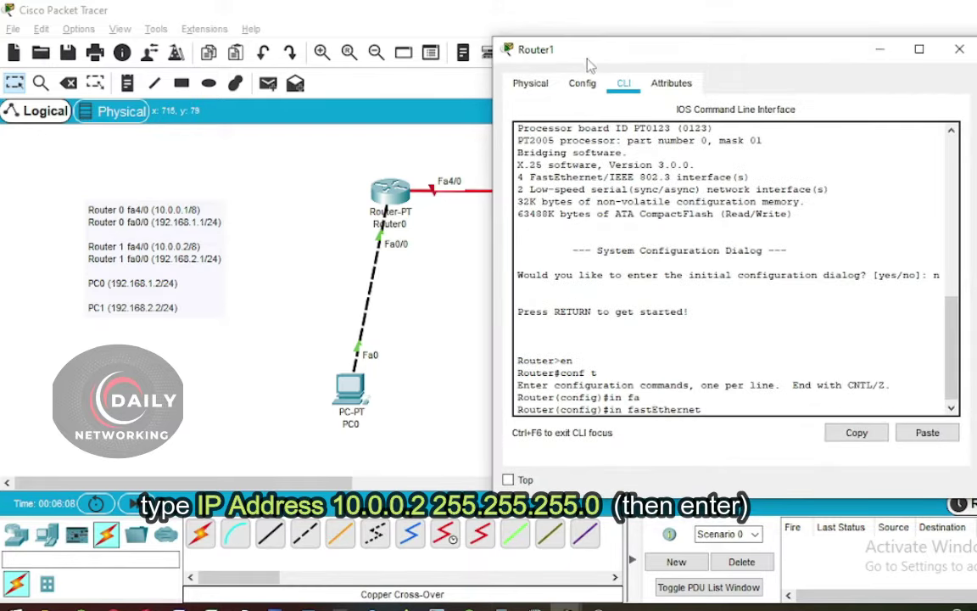
text(/0)
key(Return)
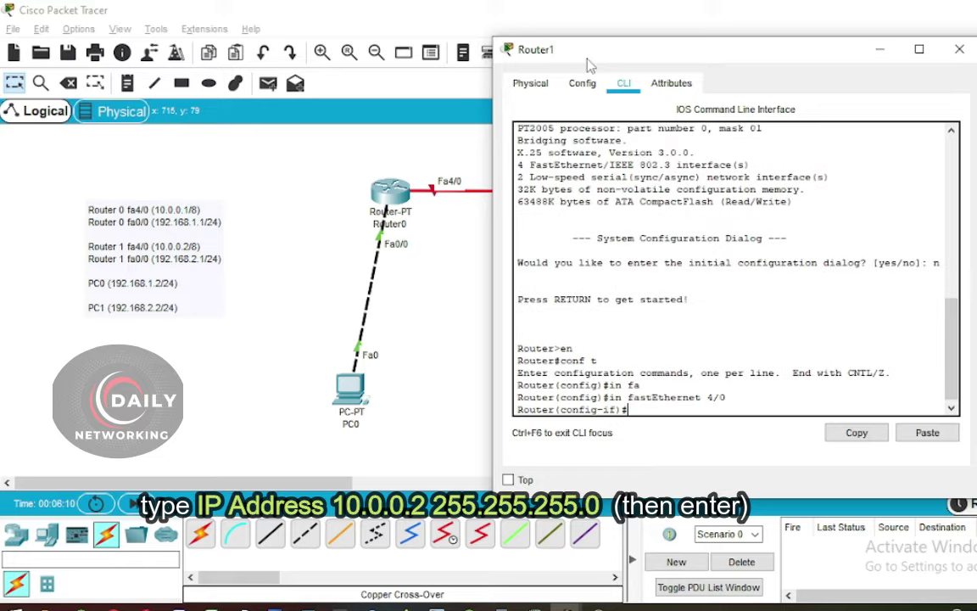
text(ip ad)
key(Tab)
text(10.0)
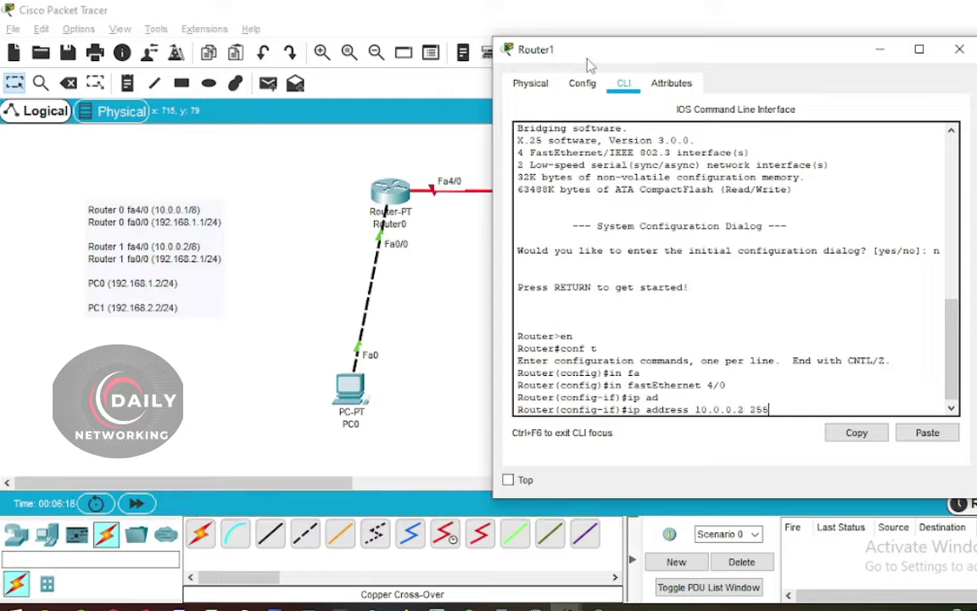
text(.0.2 255.0.0.0)
key(Return)
Bring FastEthernet4/0 up with no shutdown, check the link, and exit interface configuration.
text(nfig-if)#no shut)
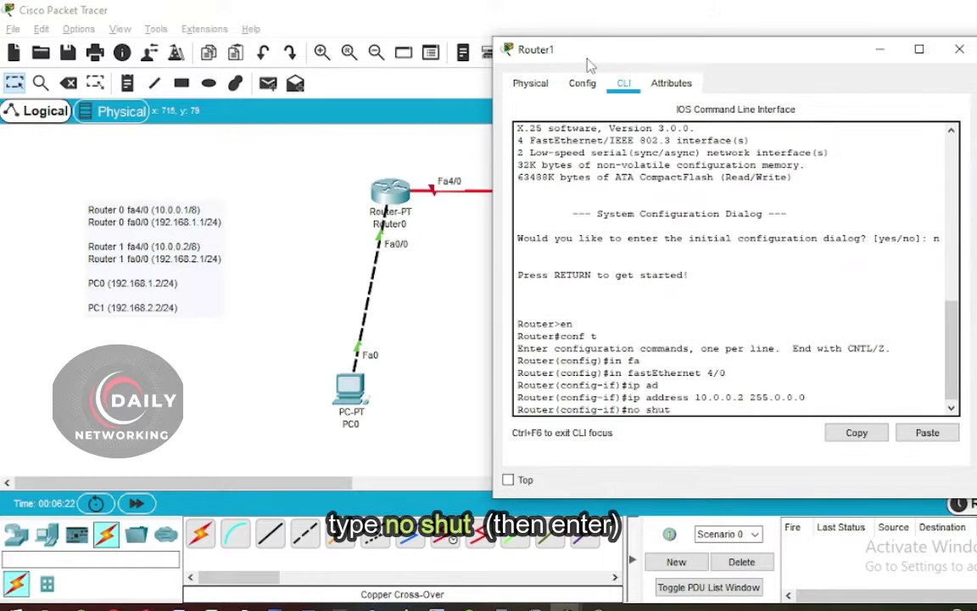
key(Return)
drag(606, 51, 527, 229)
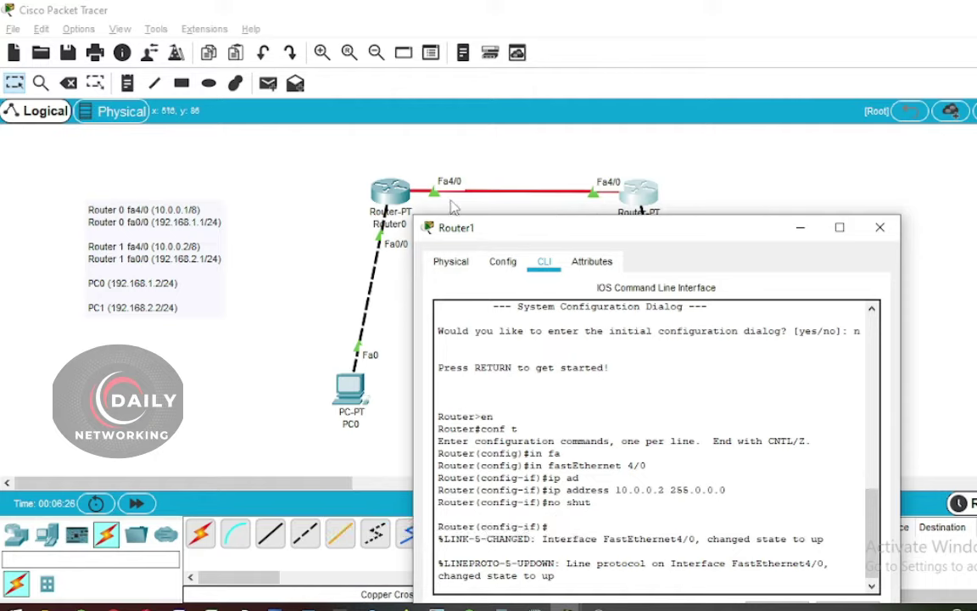
drag(527, 229, 585, 90)
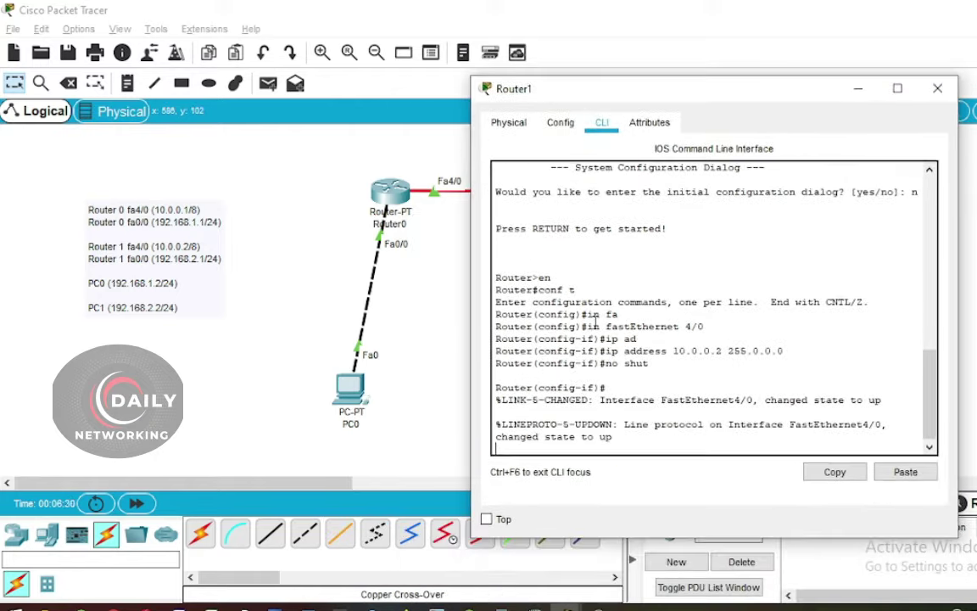
key(Return)
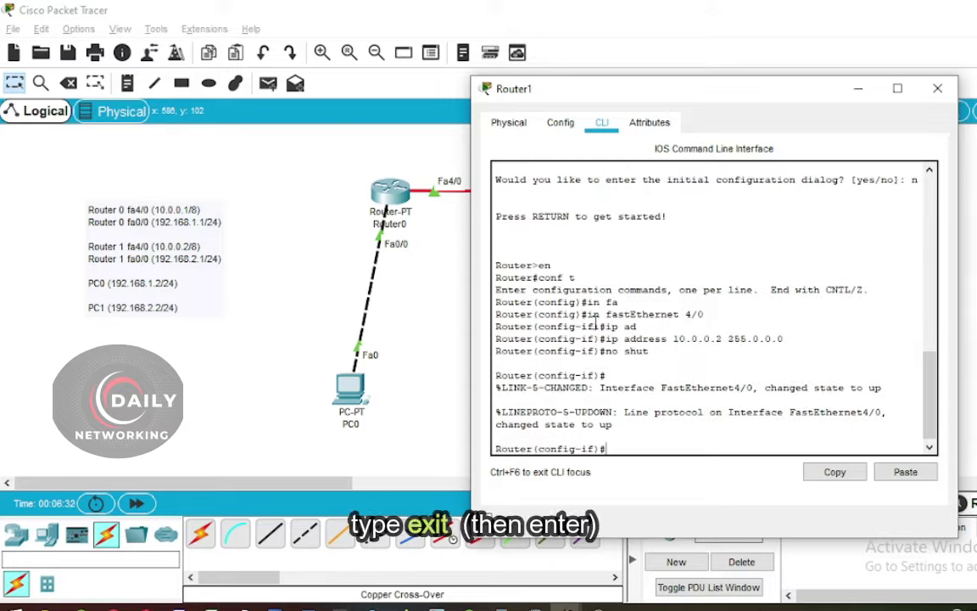
text(exit)
key(Return)
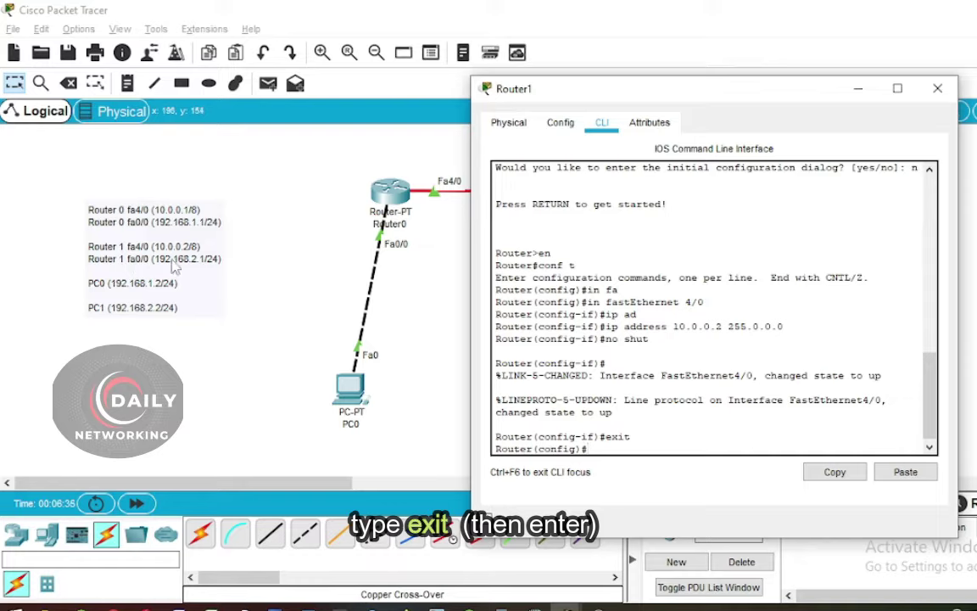
drag(623, 96, 879, 85)
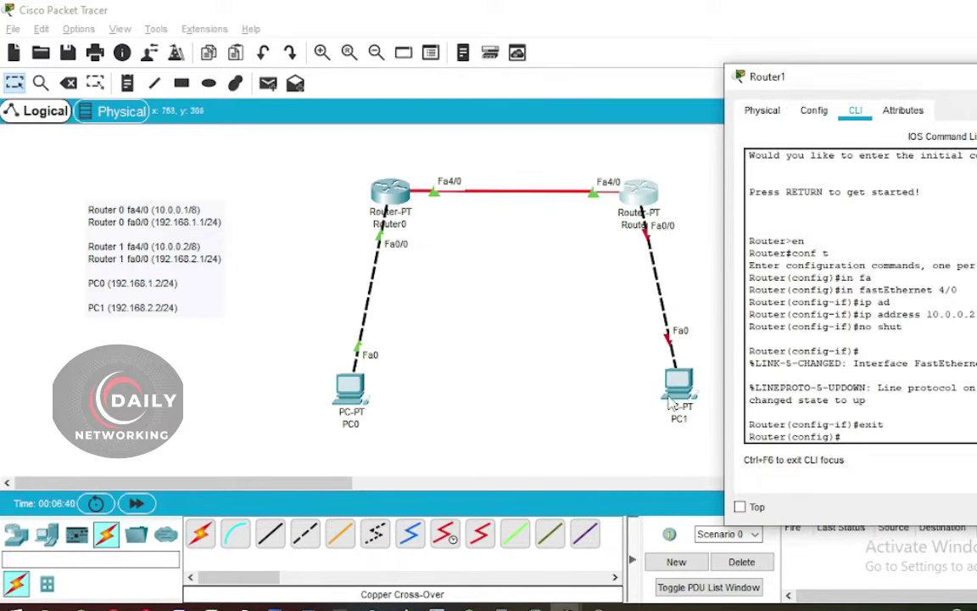
drag(910, 84, 619, 67)
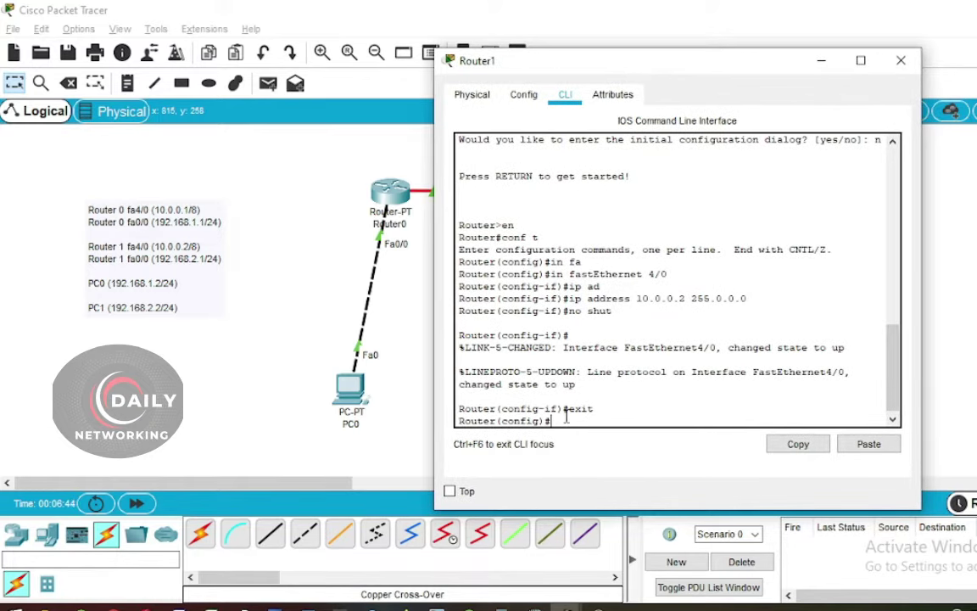
Assign 192.168.2.1 255.255.255.0 to Router1's FastEthernet0/0.
key(Tab)
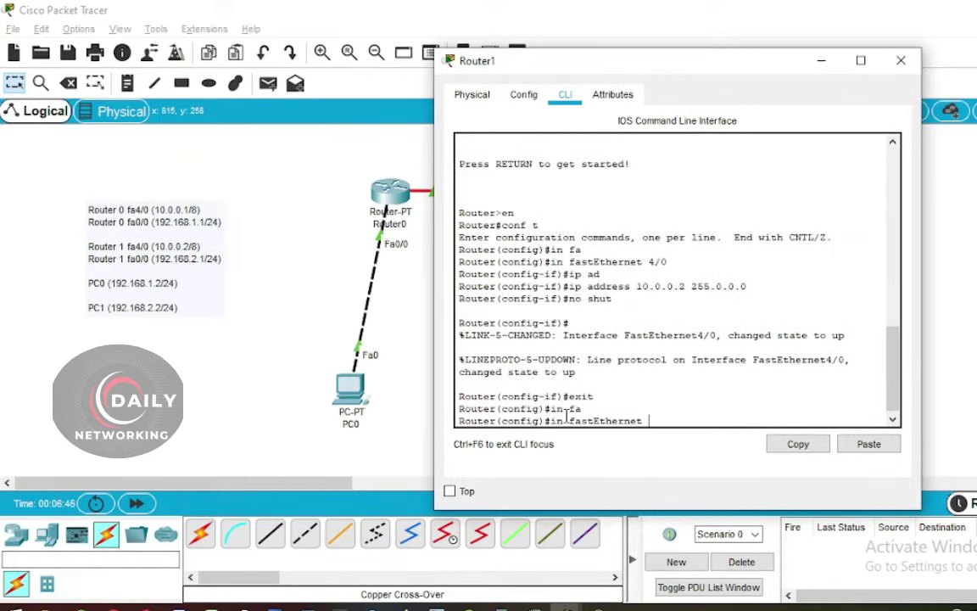
text(0/0)
key(Return)
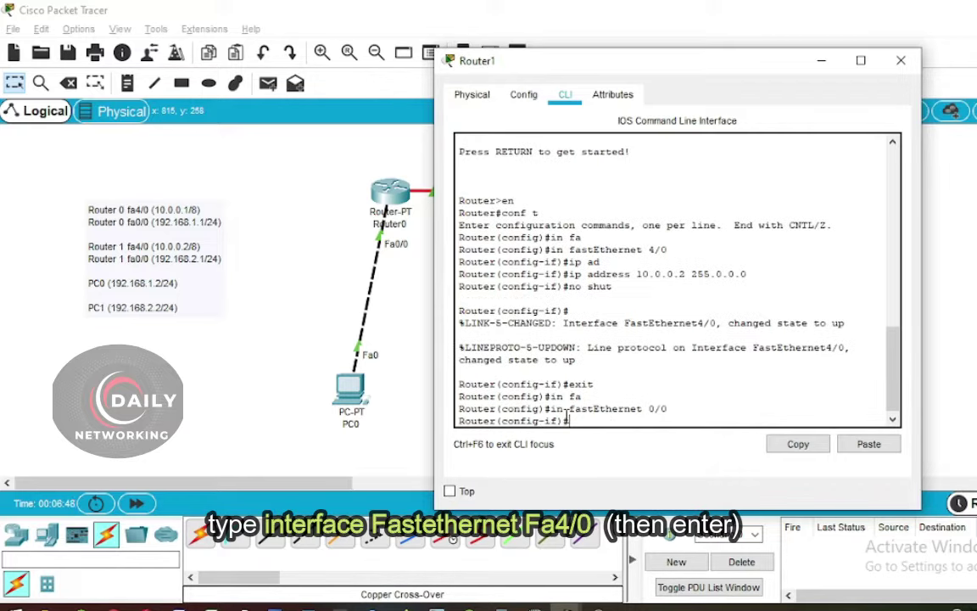
text(ip ad)
key(Tab)
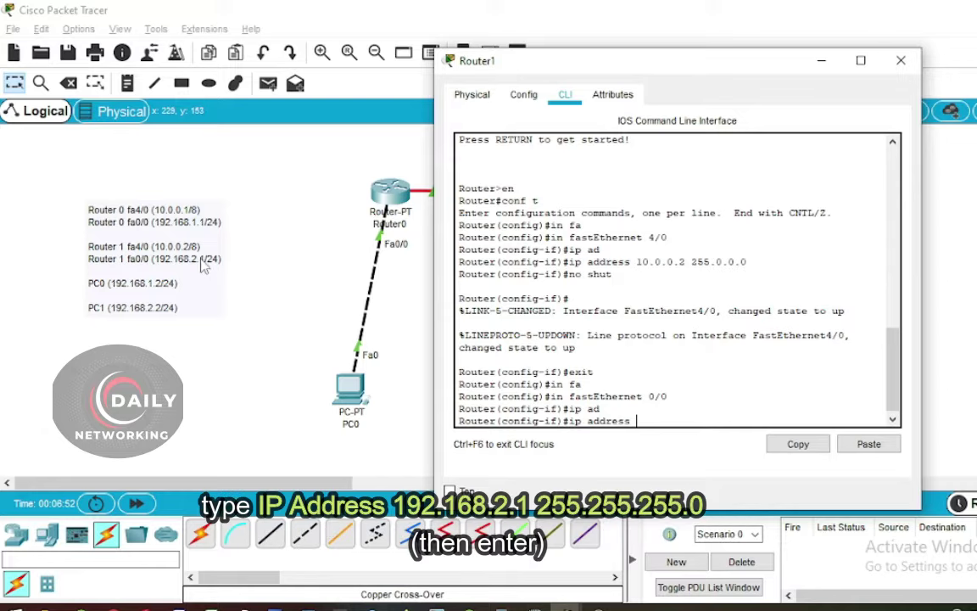
text(192.168.2.)
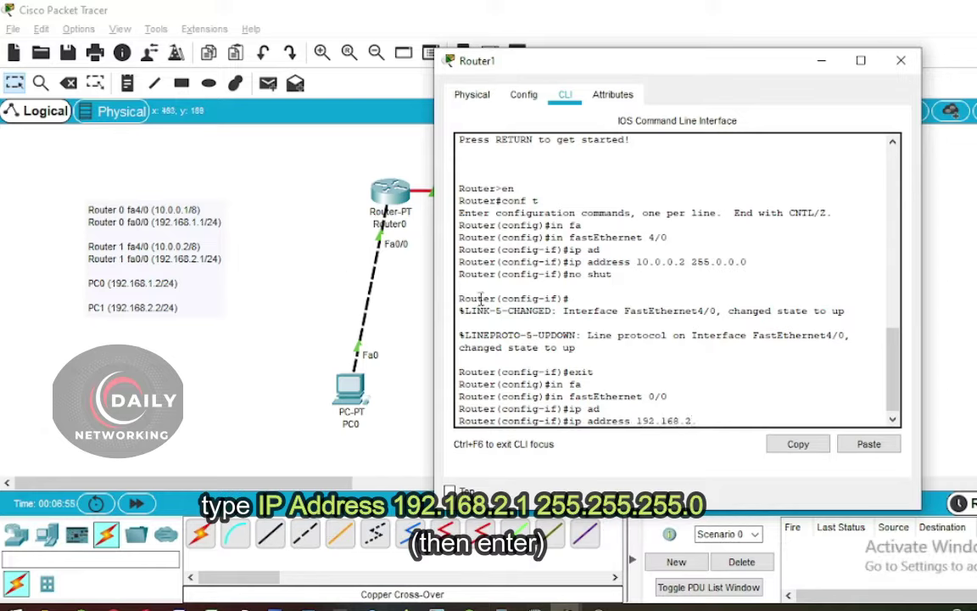
text(1 255.255.2)
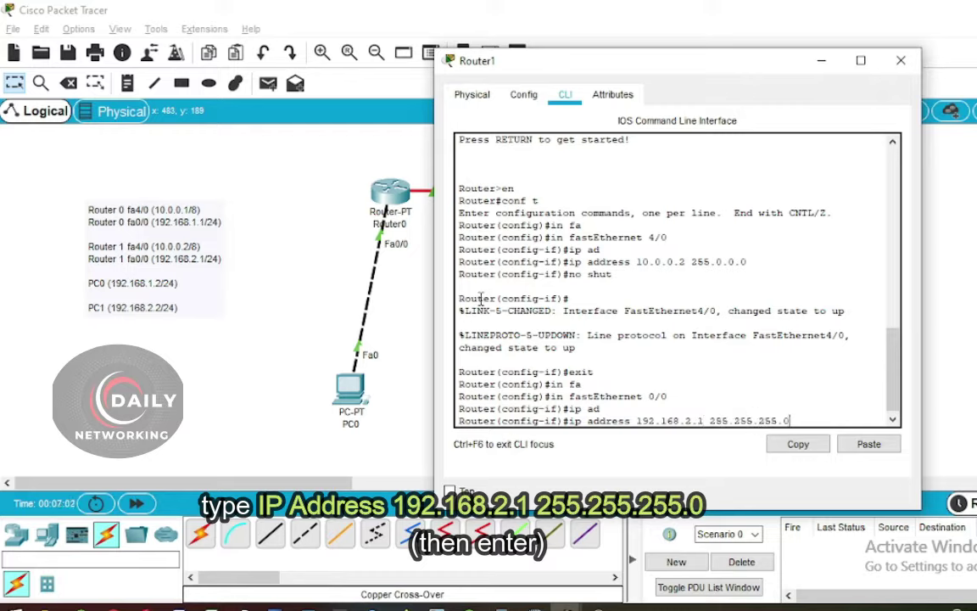
text(55.0)
key(Return)
Enable FastEthernet0/0 with no shut, exit the interface, and confirm the PC1 link is green.
text(no shut)
key(Return)
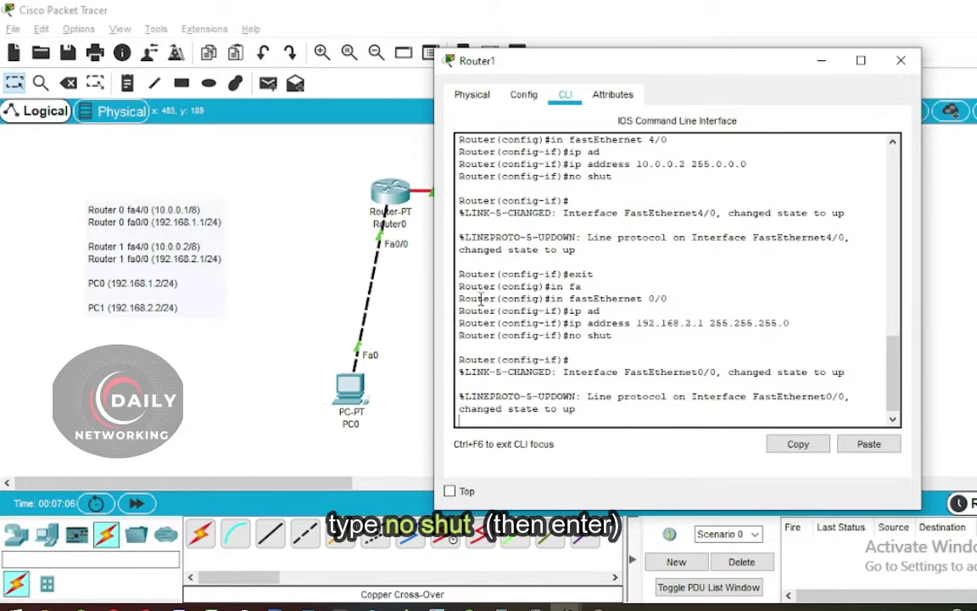
key(Return)
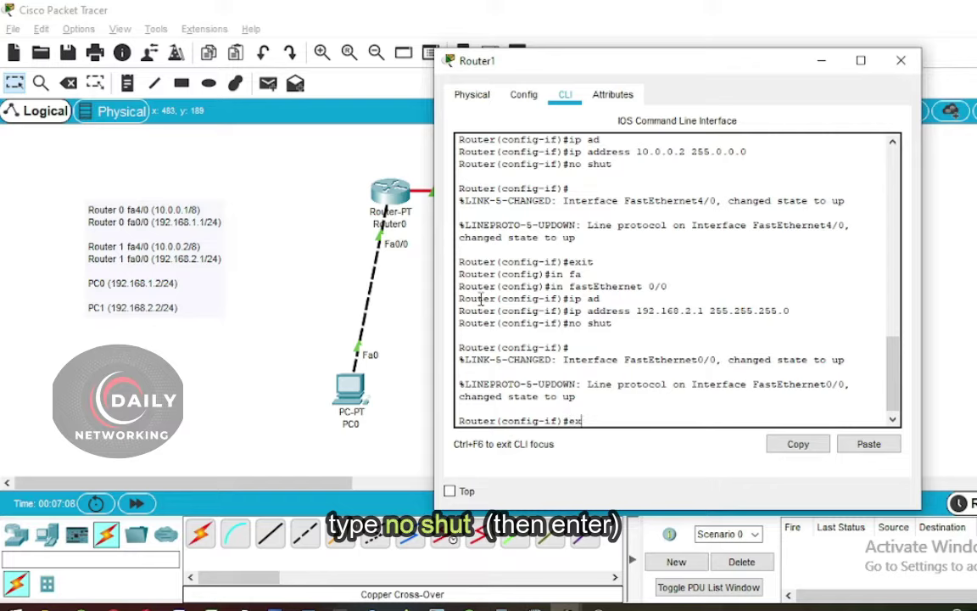
text(exit)
key(Return)
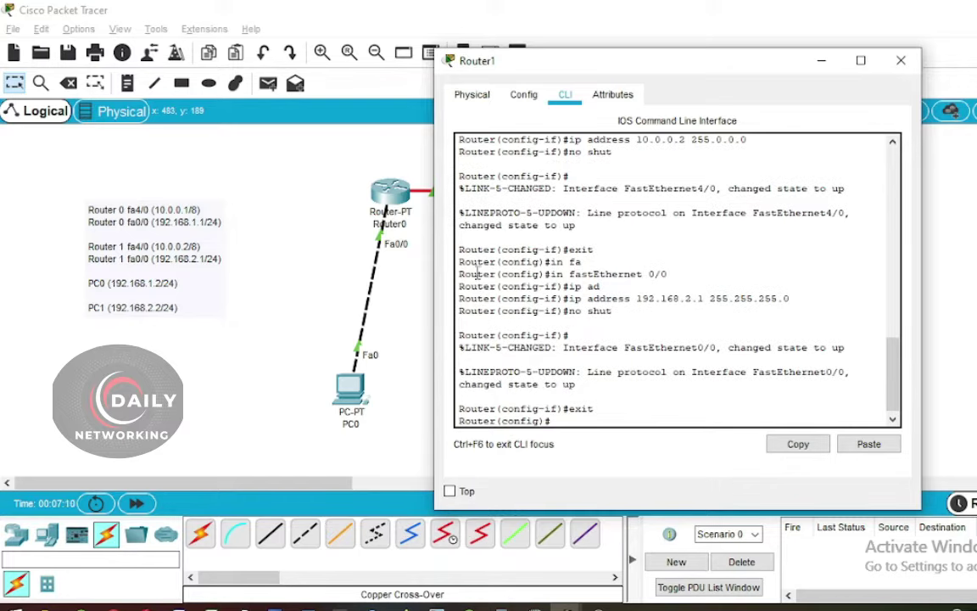
drag(619, 66, 923, 95)
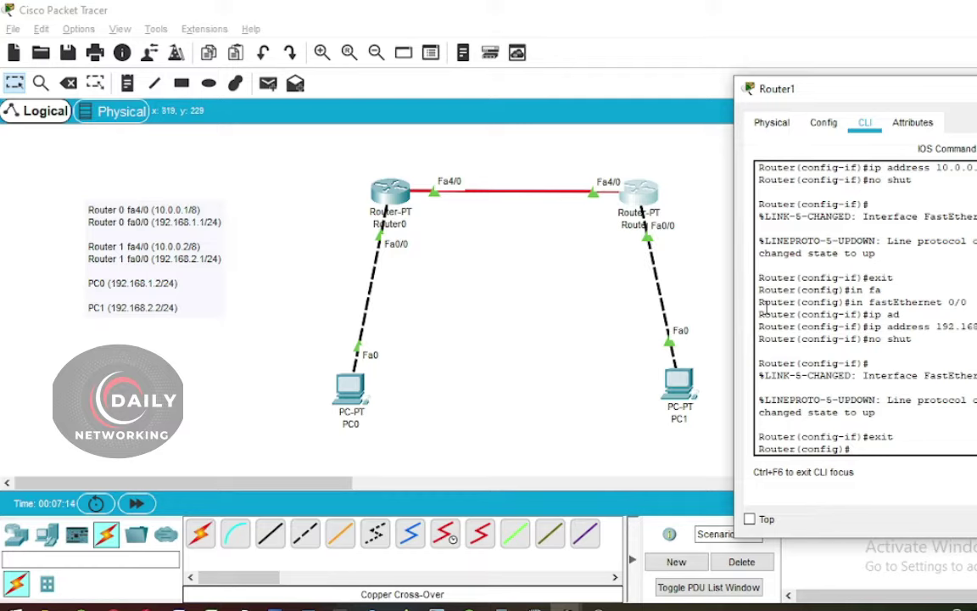
drag(942, 102, 660, 60)
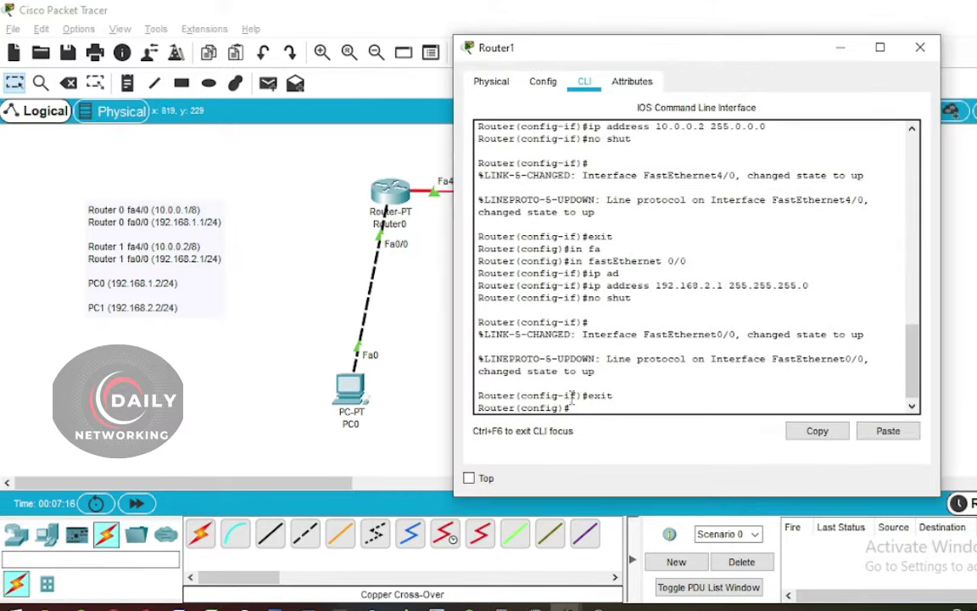
Save Router1's config with copy running-config startup-config and close Router1's window.
text(xit)
key(Return)
key(Return)
text(c)
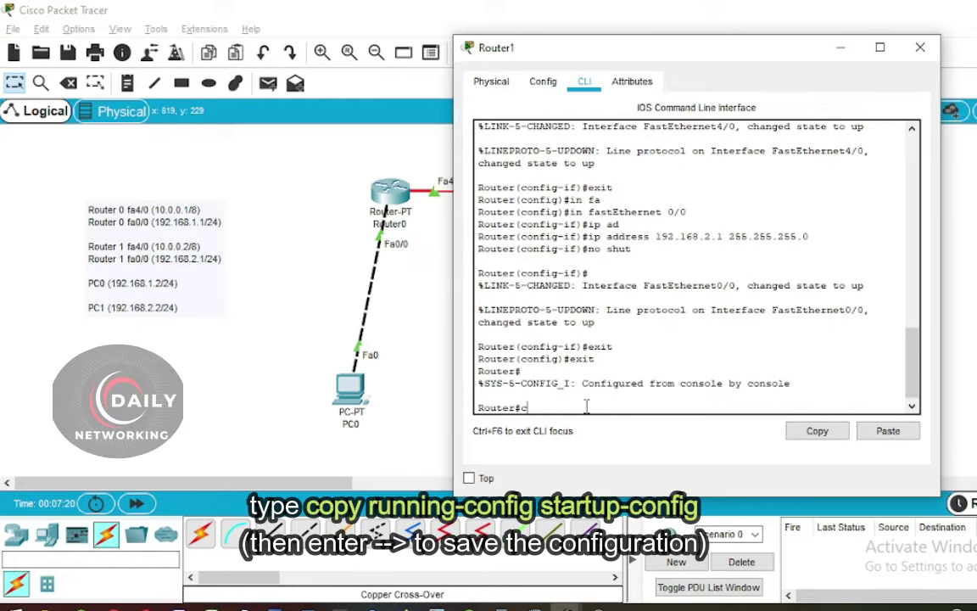
text(o)
key(Tab)
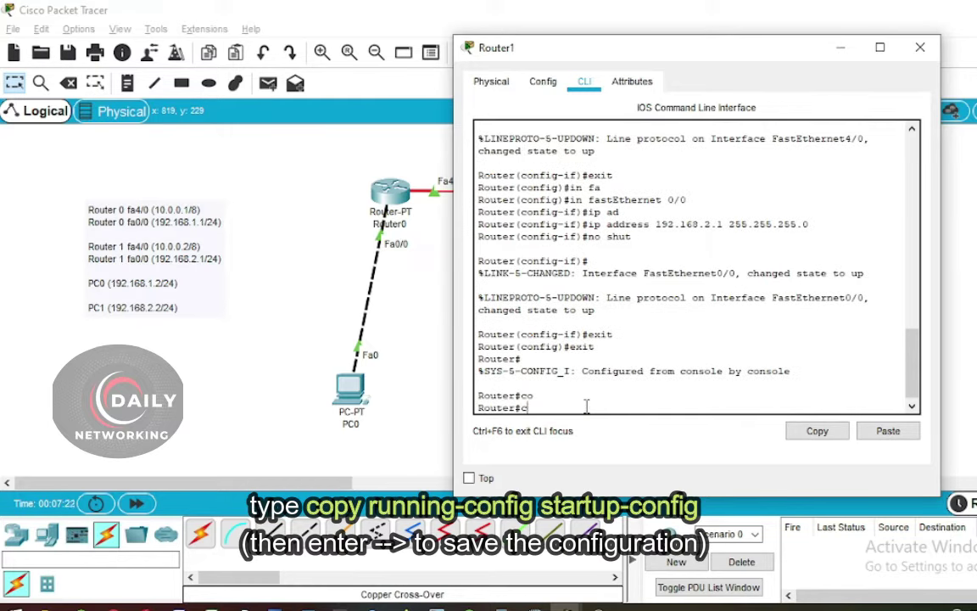
key(Tab)
text(op)
key(Tab)
text(y)
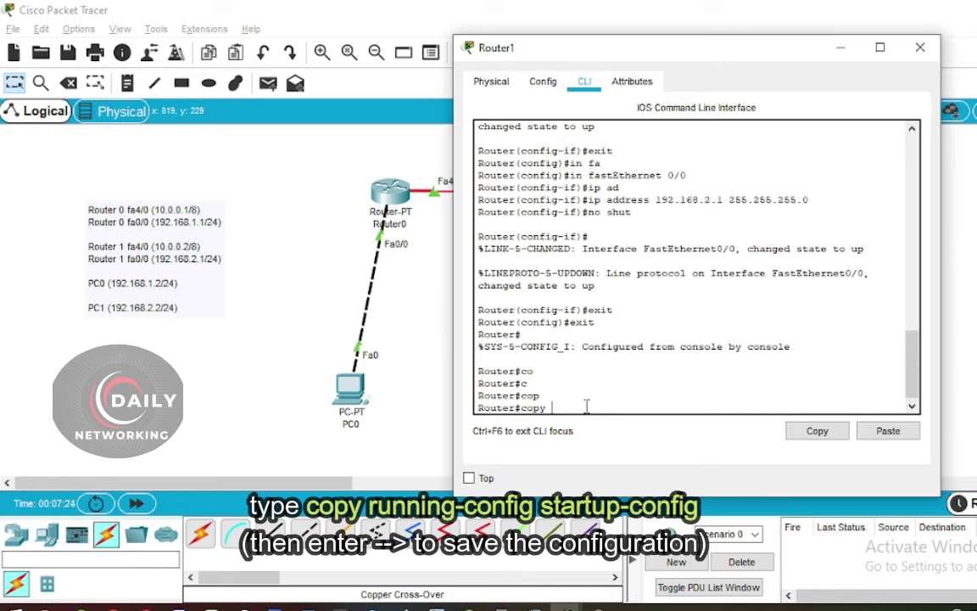
text( run)
key(Tab)
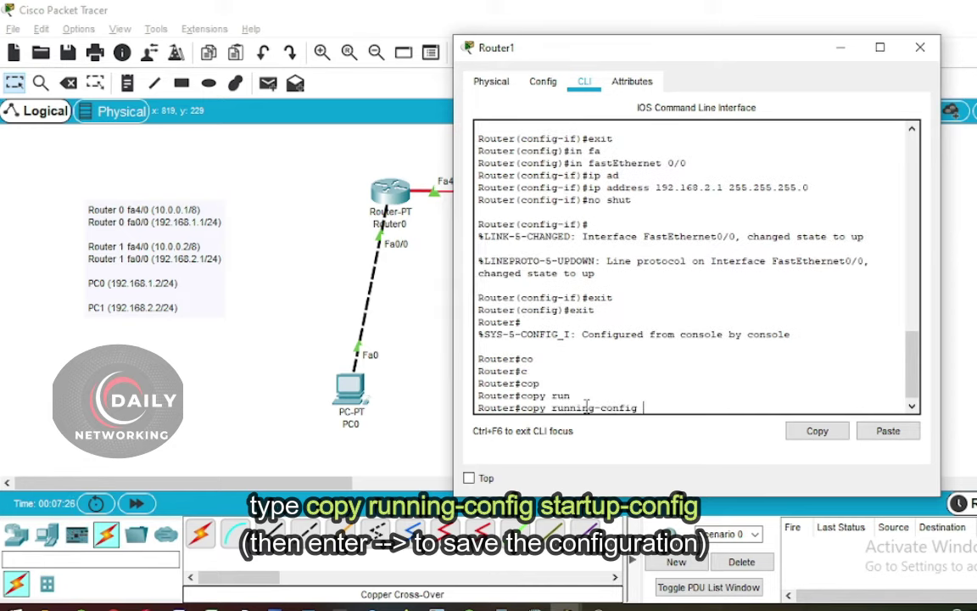
text(st)
key(Tab)
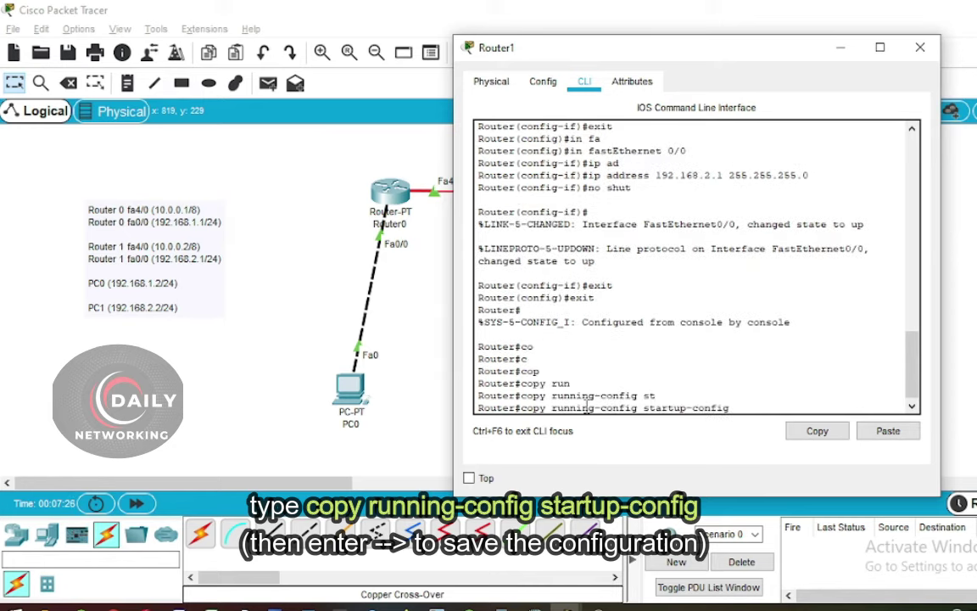
key(Return)
key(Return)
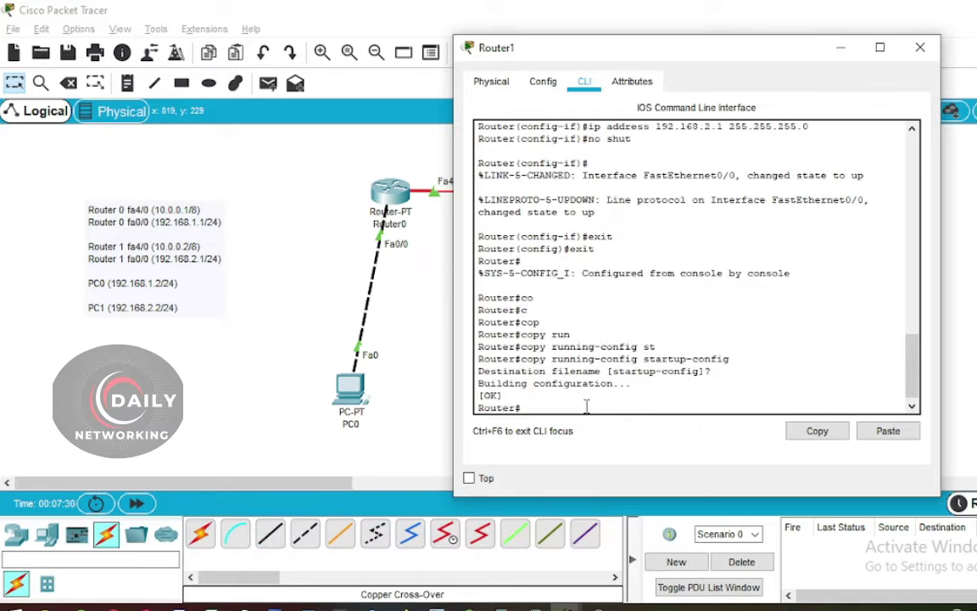
click(921, 49)
click(265, 90)
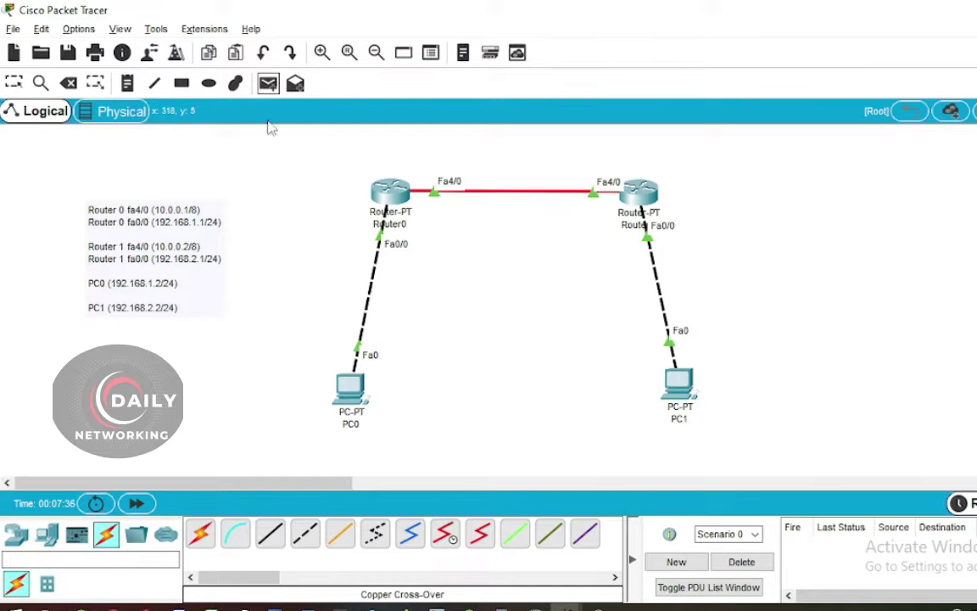
Set PC1's gateway 192.168.2.1, IP 192.168.2.2 and mask 255.255.255.0, then close its window.
key(Escape)
click(678, 383)
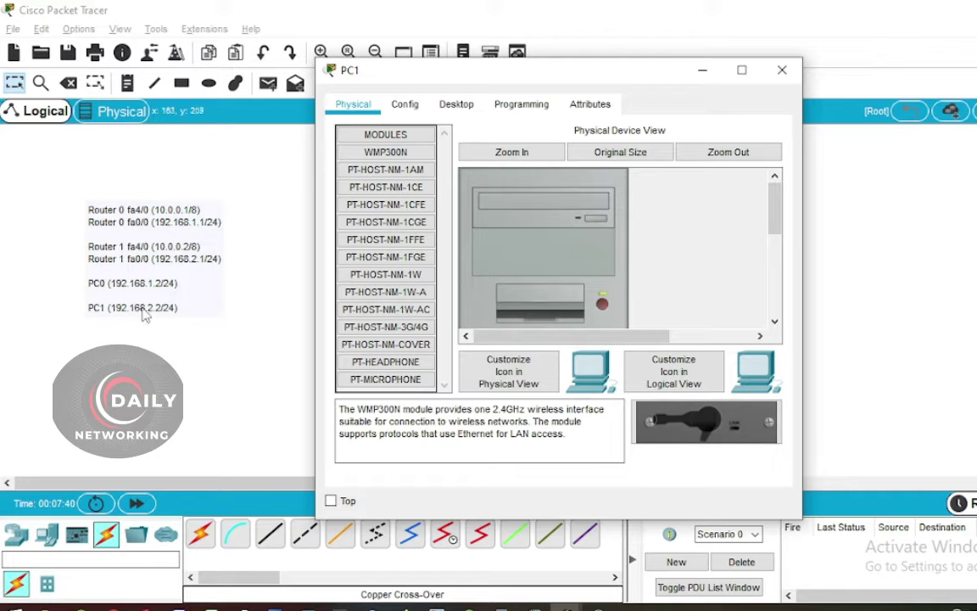
click(404, 104)
click(573, 295)
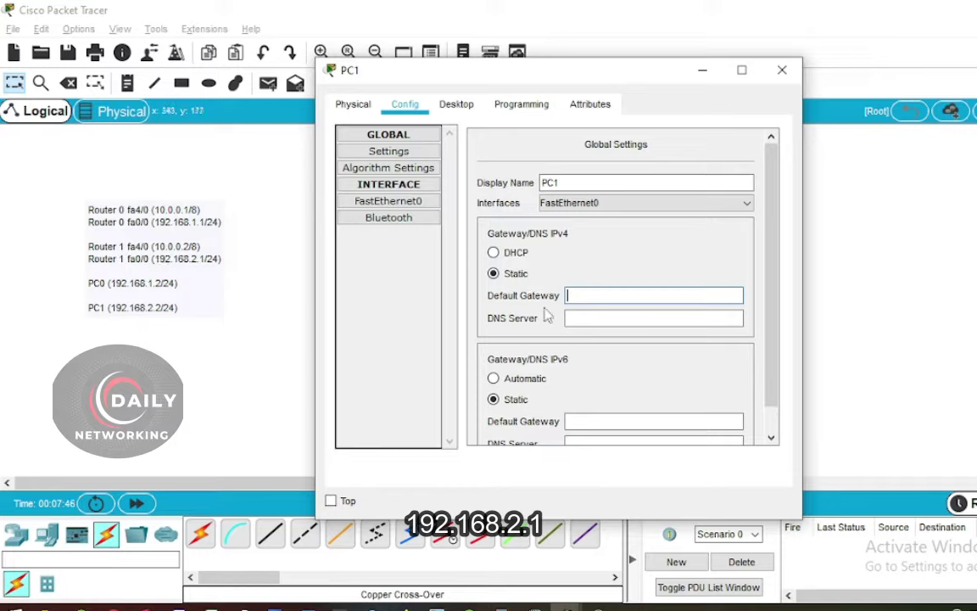
text(192.168.2.1)
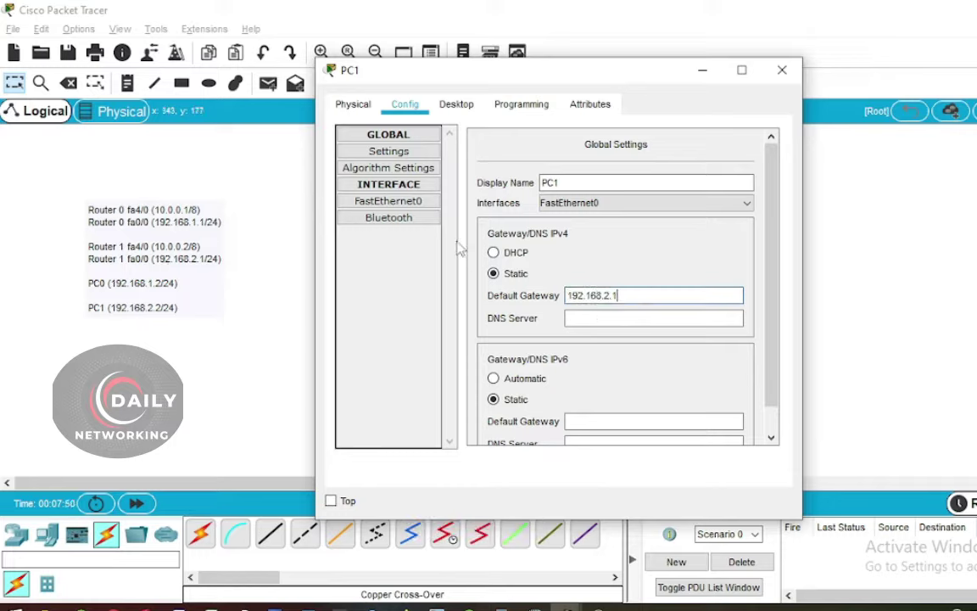
click(389, 201)
click(643, 273)
text(192.168.2.2)
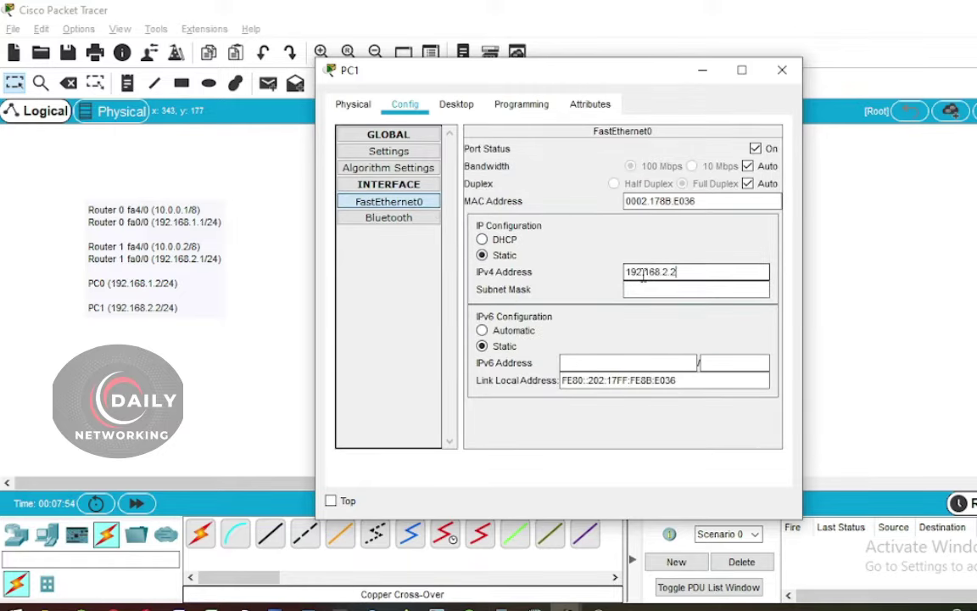
click(643, 289)
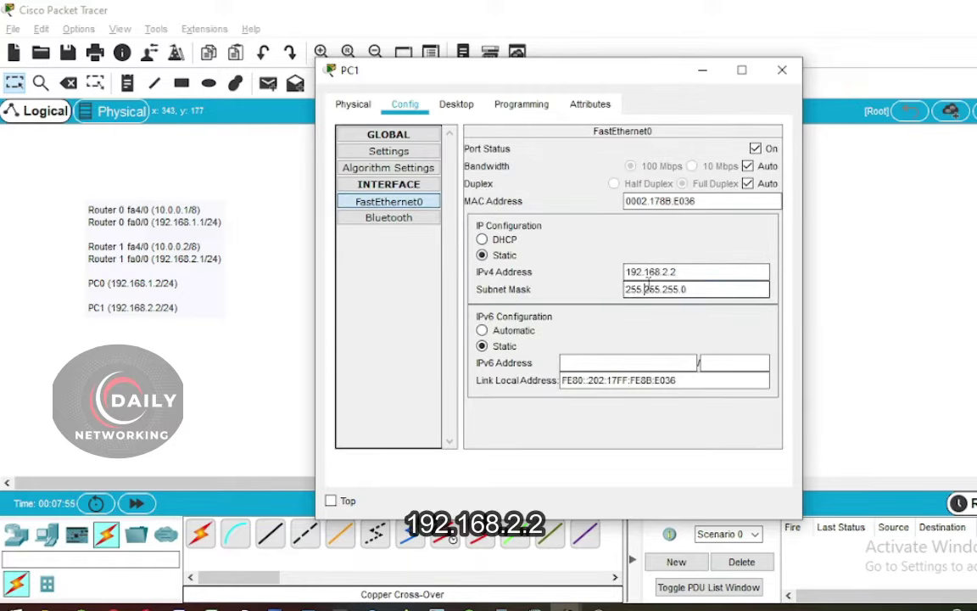
click(781, 70)
click(268, 82)
Send simple test packets from PC1 to Router1 and from Router0 to Router1.
click(667, 383)
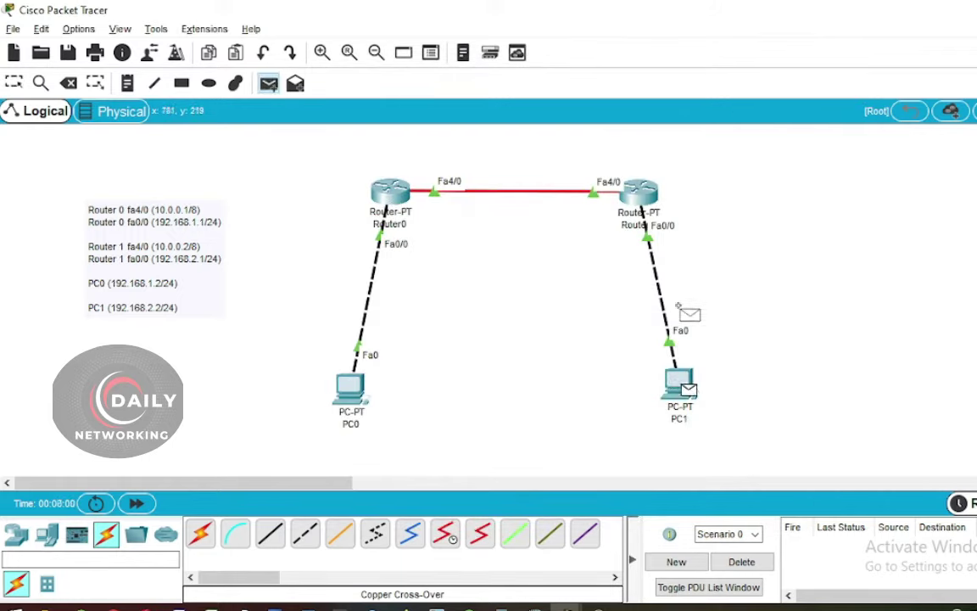
click(585, 188)
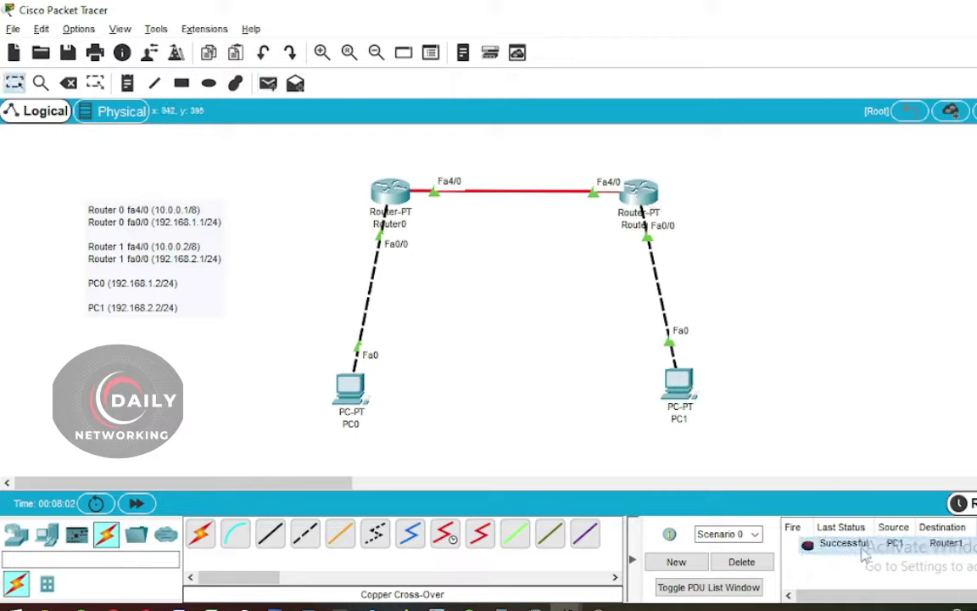
click(268, 82)
click(392, 194)
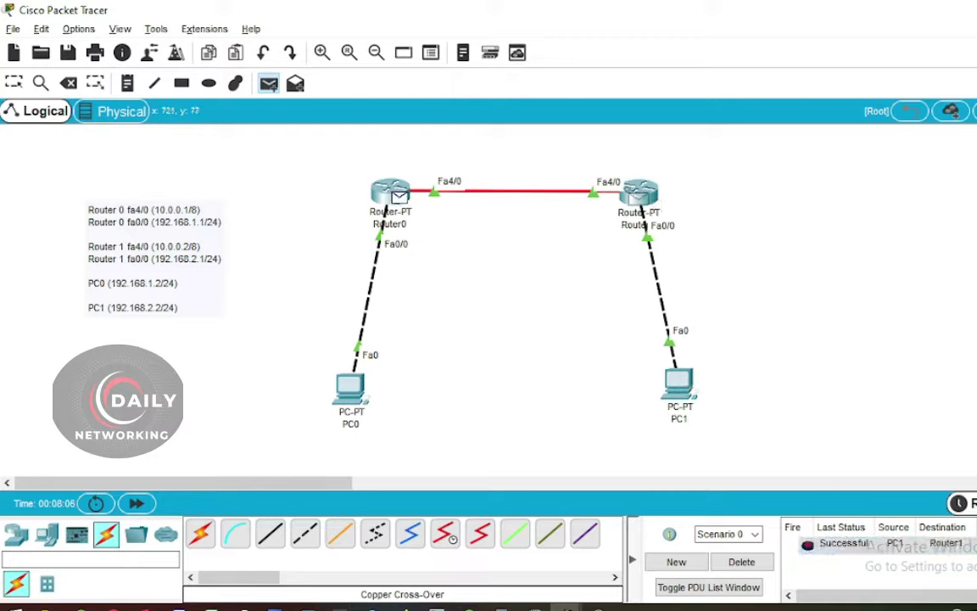
click(583, 183)
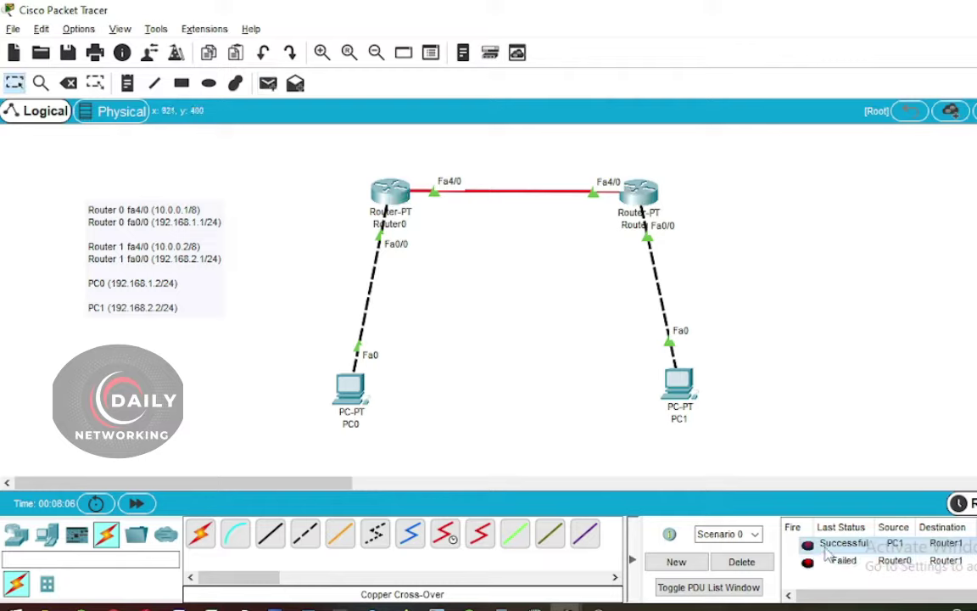
Delete the failed packet and resend Router0-to-Router1 until it shows Successful.
click(741, 561)
click(268, 82)
click(395, 194)
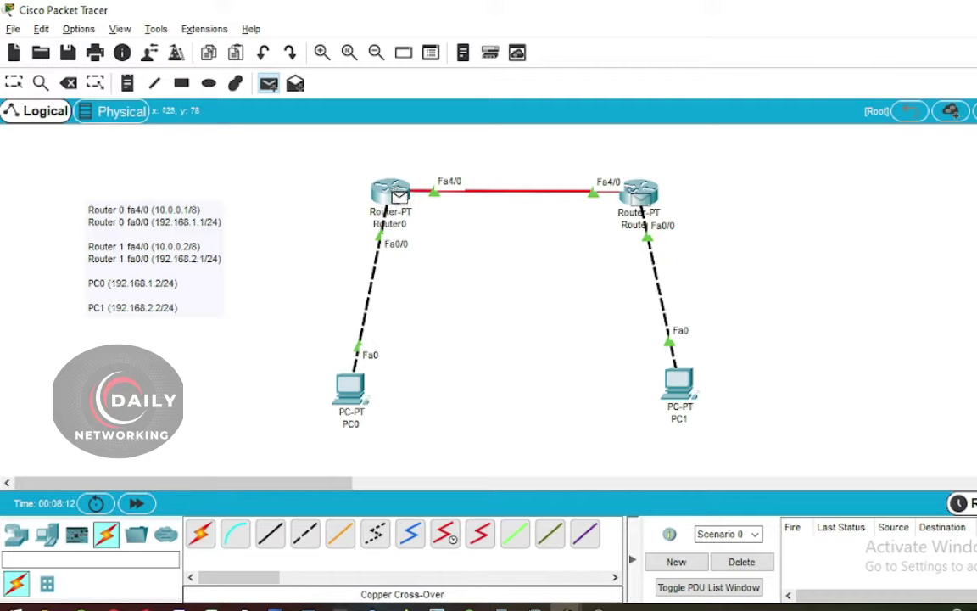
click(581, 183)
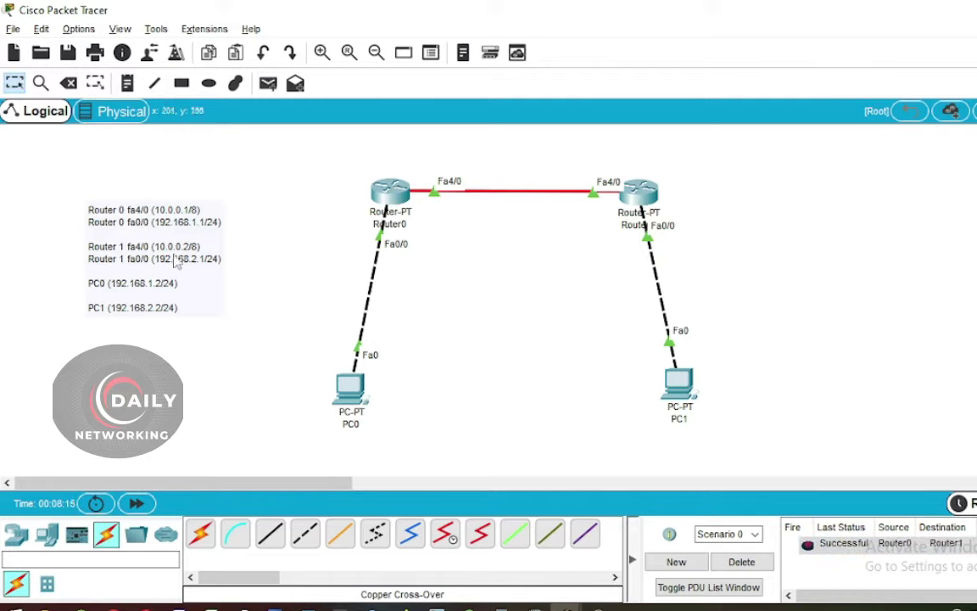
click(127, 83)
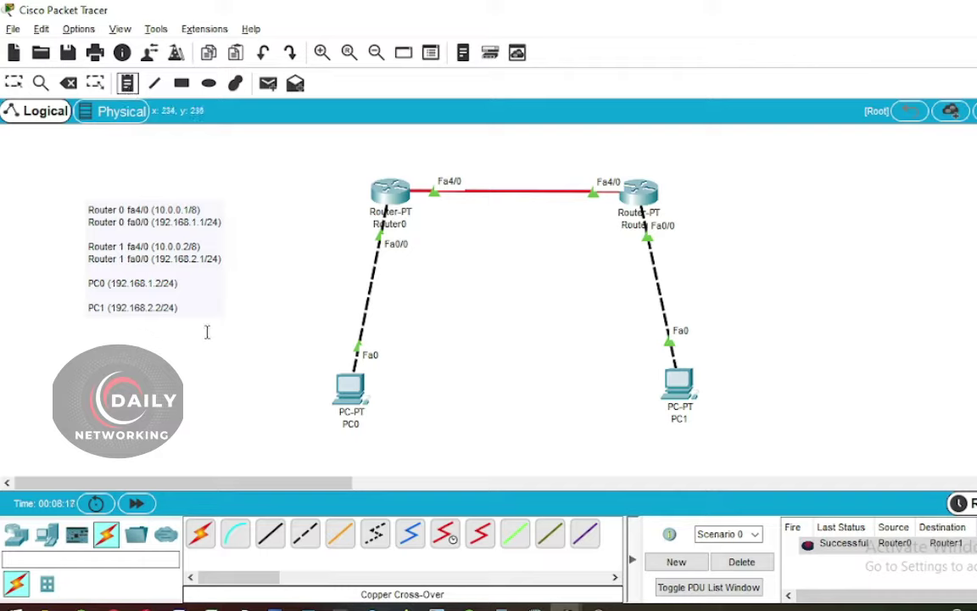
Place a canvas note reading 'static routing' and 'PC0 -> router0 (via Router1 fa4/0)'.
click(469, 291)
text(static routing)
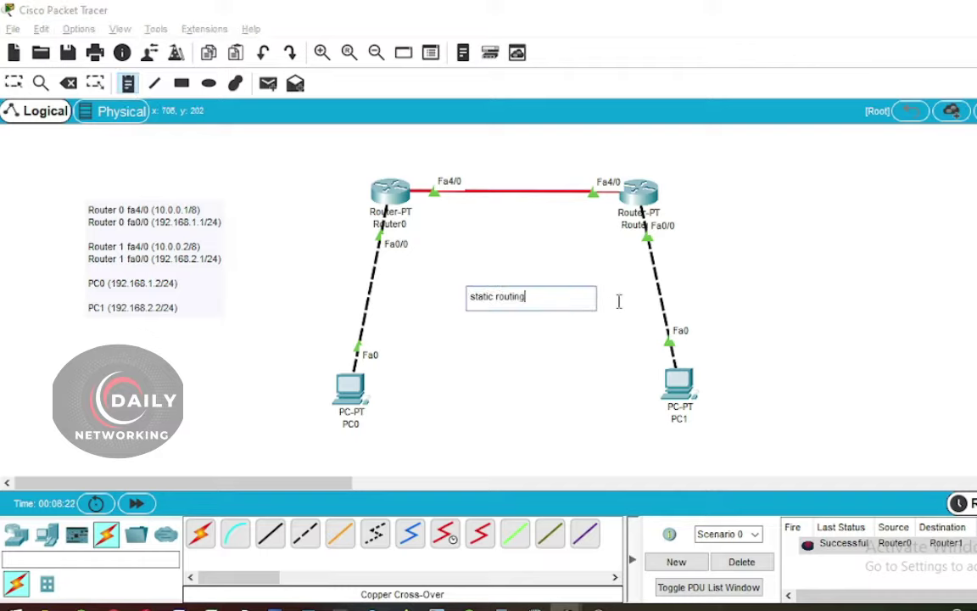
key(Return)
text(rou)
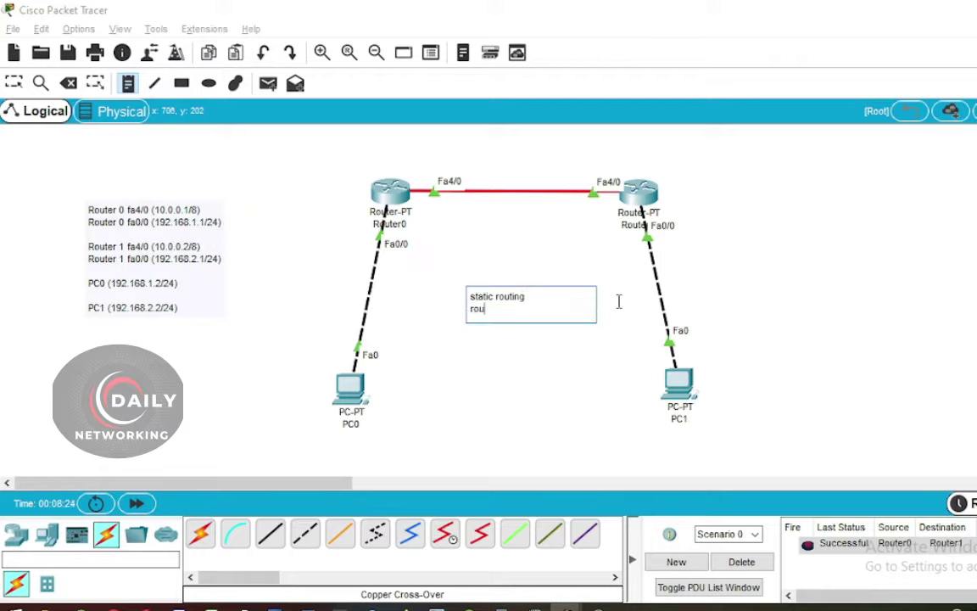
text(ter0)
key(Left)
key(Left)
key(Left)
key(Left)
key(Left)
text(PC0 -> router0 (via)
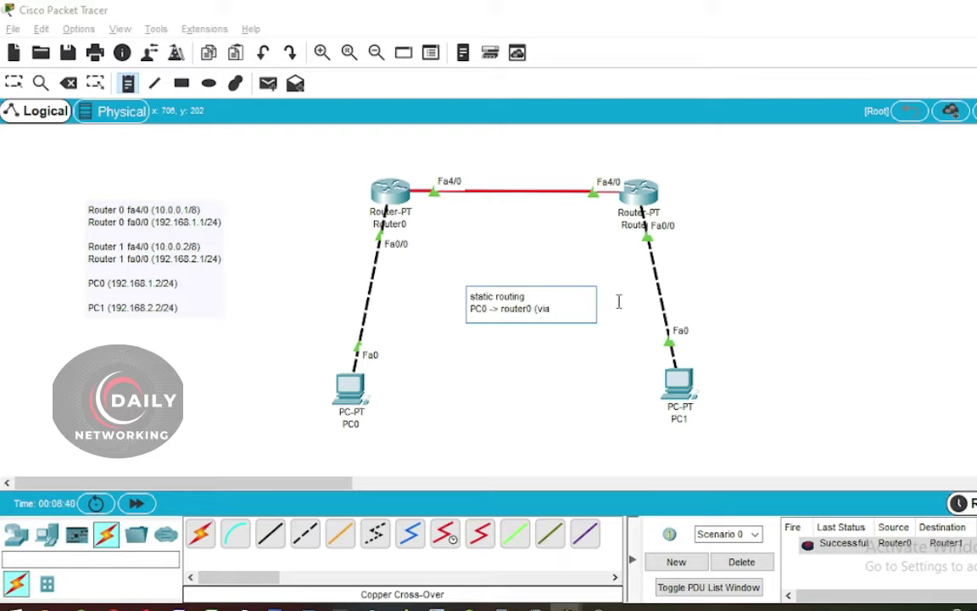
text( Router1 fa)
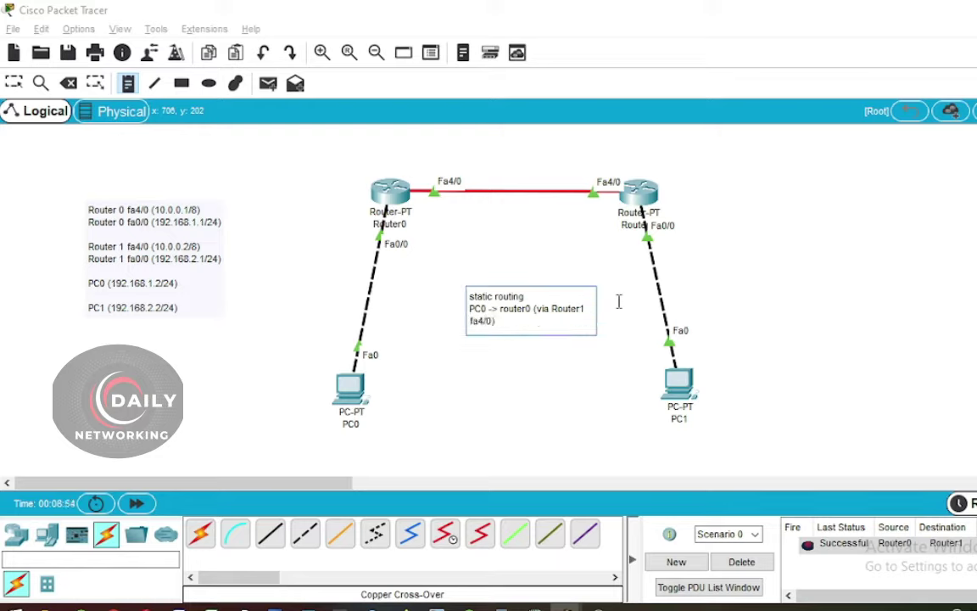
text(4/0))
Add the line 'pc1 --> router1 (via Router0 fa0/0)' and finish the note.
key(Return)
key(Return)
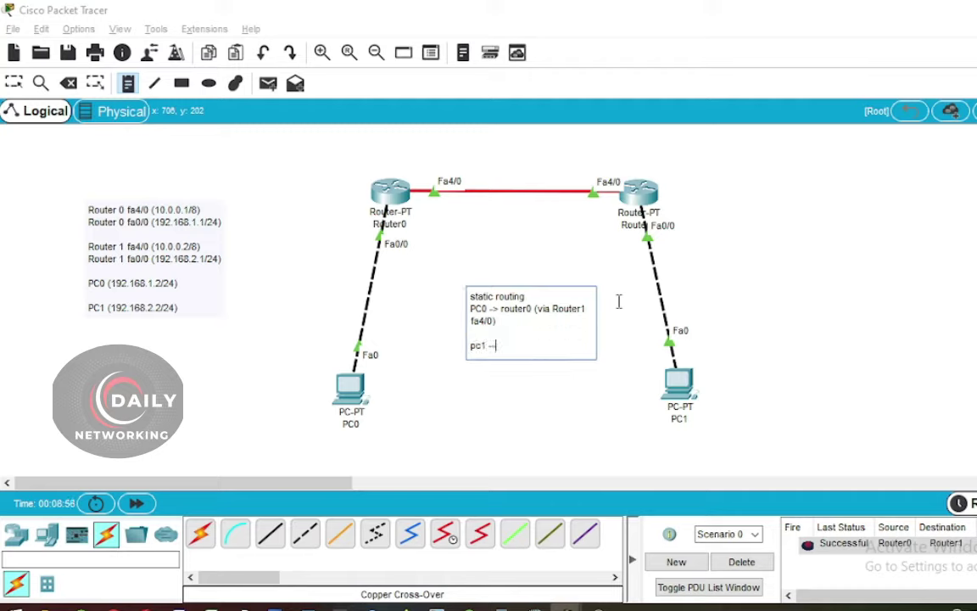
text(pc1 --> router1 (via Router0 )
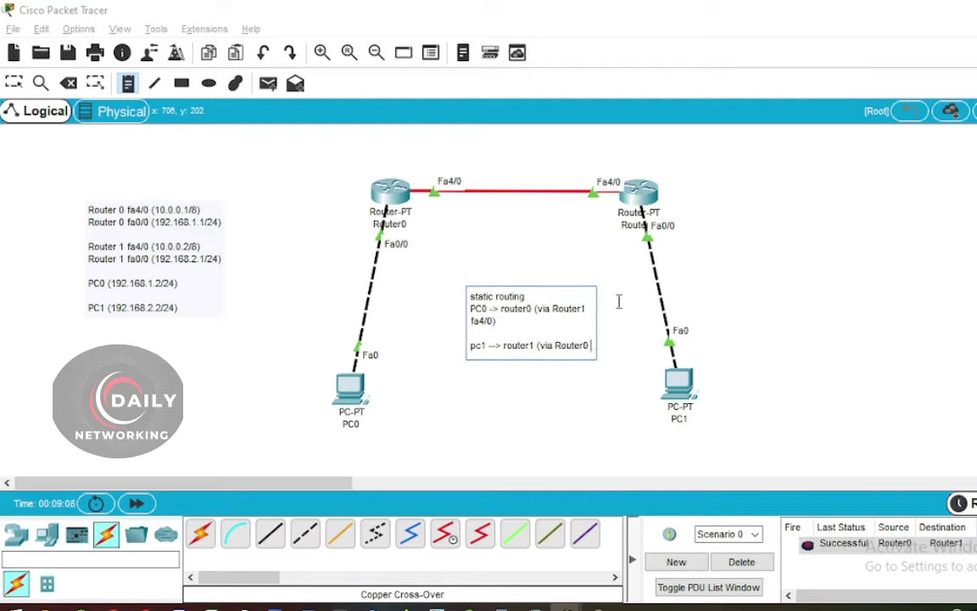
text(fa0/0)
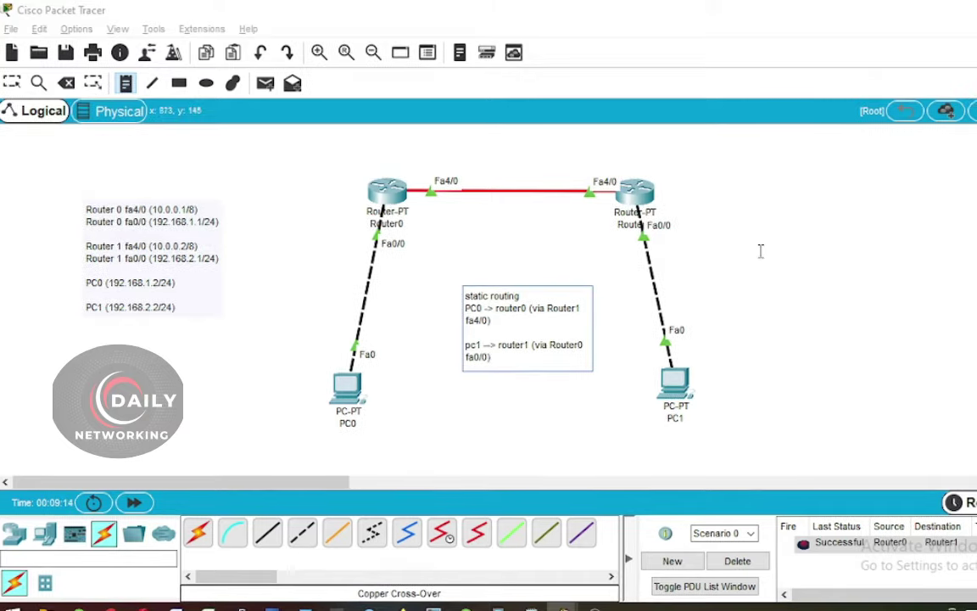
click(758, 252)
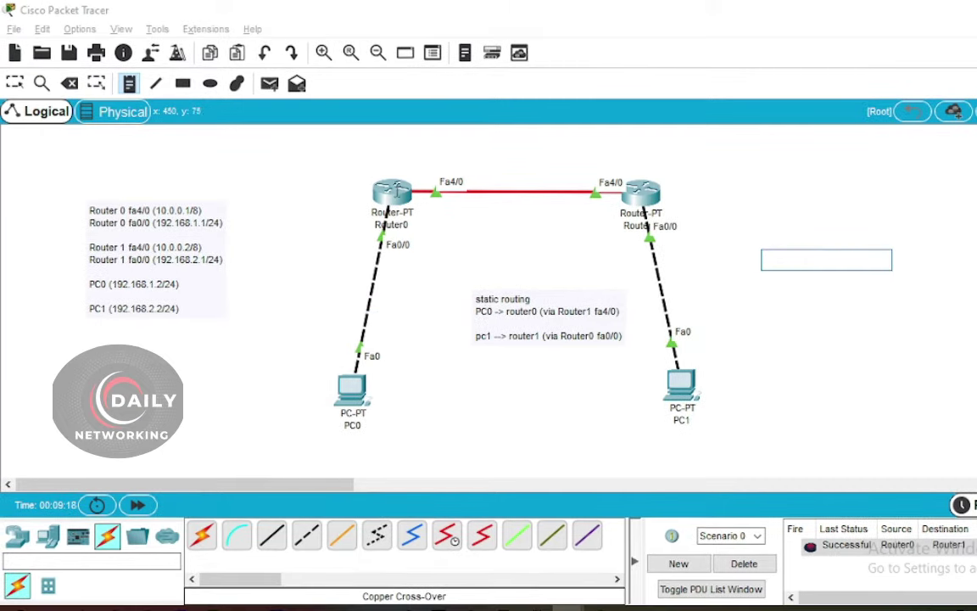
click(15, 82)
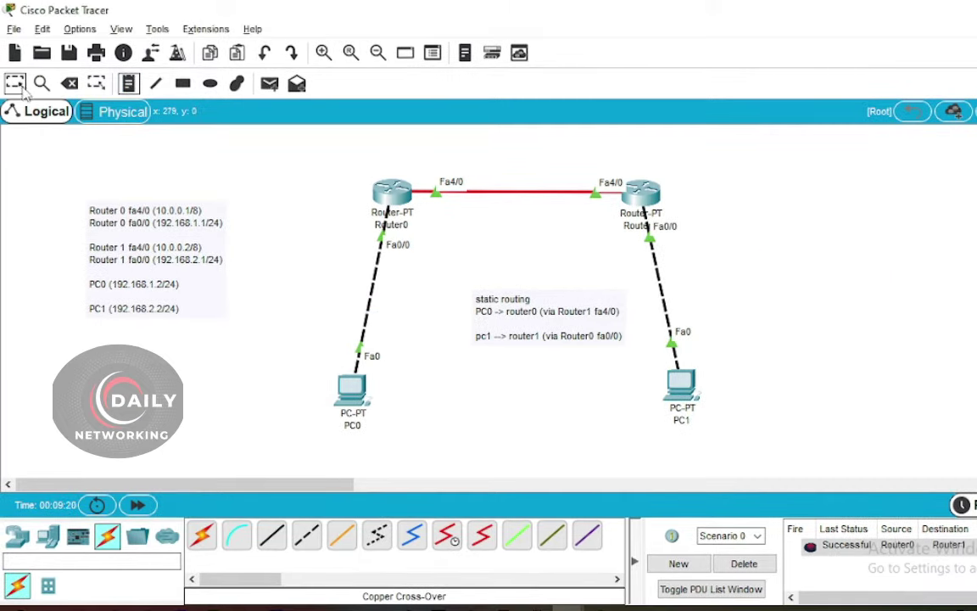
click(373, 183)
Move Router0's window aside and enter global configuration mode with conf t.
drag(738, 128, 827, 67)
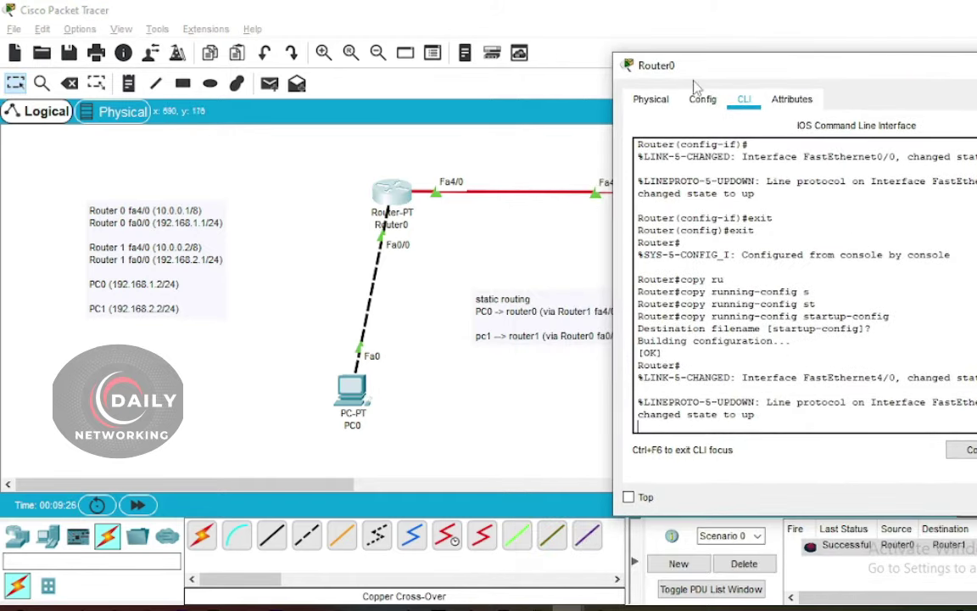
drag(628, 74, 644, 68)
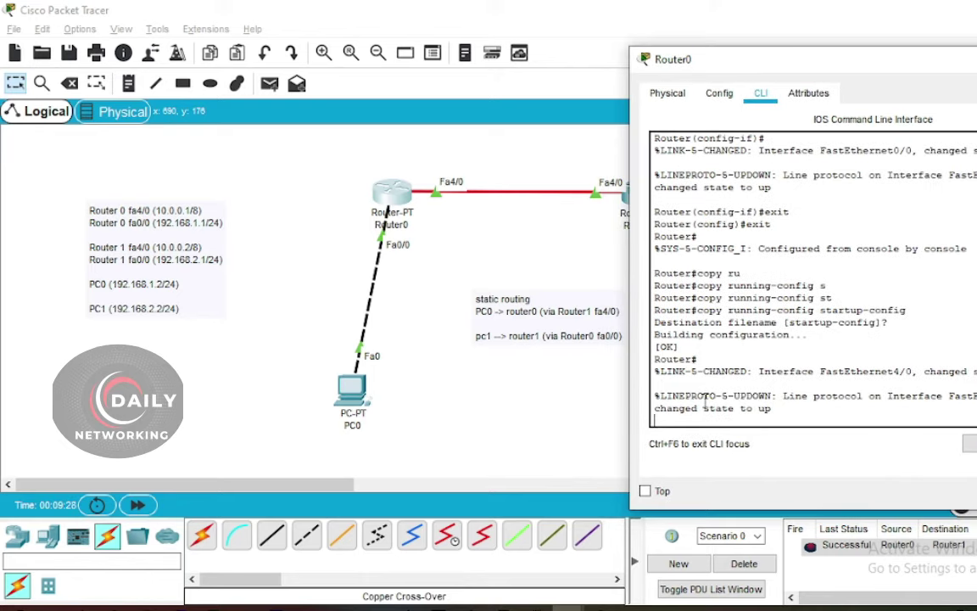
key(Return)
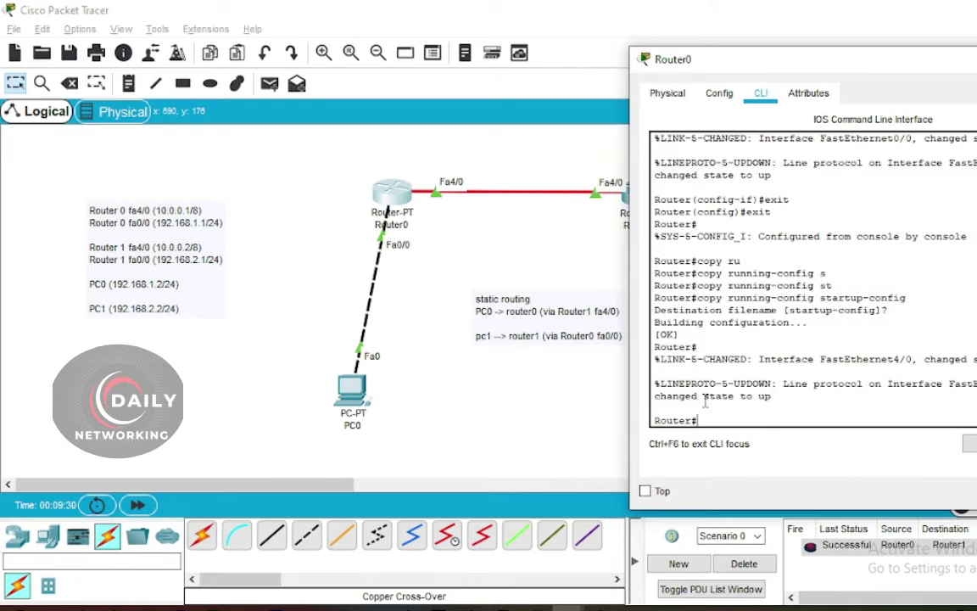
text(conf)
text(t)
key(BackSpace)
text(f t)
key(Return)
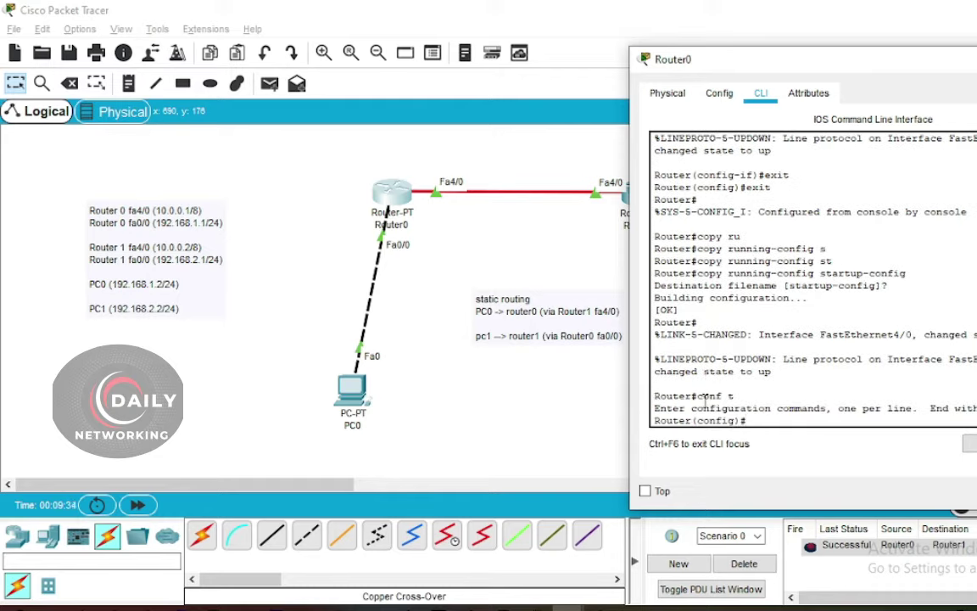
Add Router0's static route 192.168.2.0 255.255.255.0 via 10.0.0.2 and exit configuration.
text(ip)
text( r)
key(Tab)
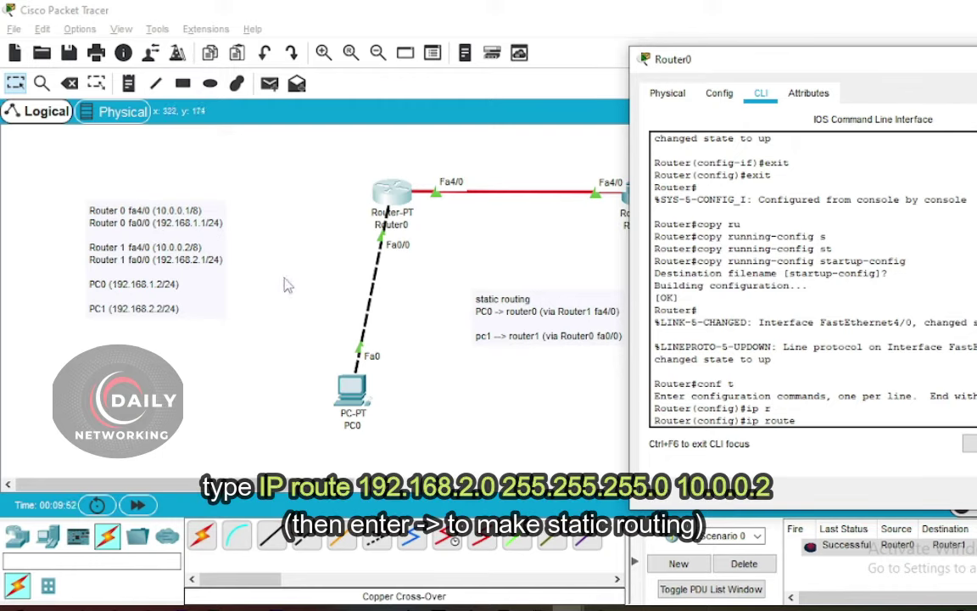
text(192.168.2.0 255.255.255.0)
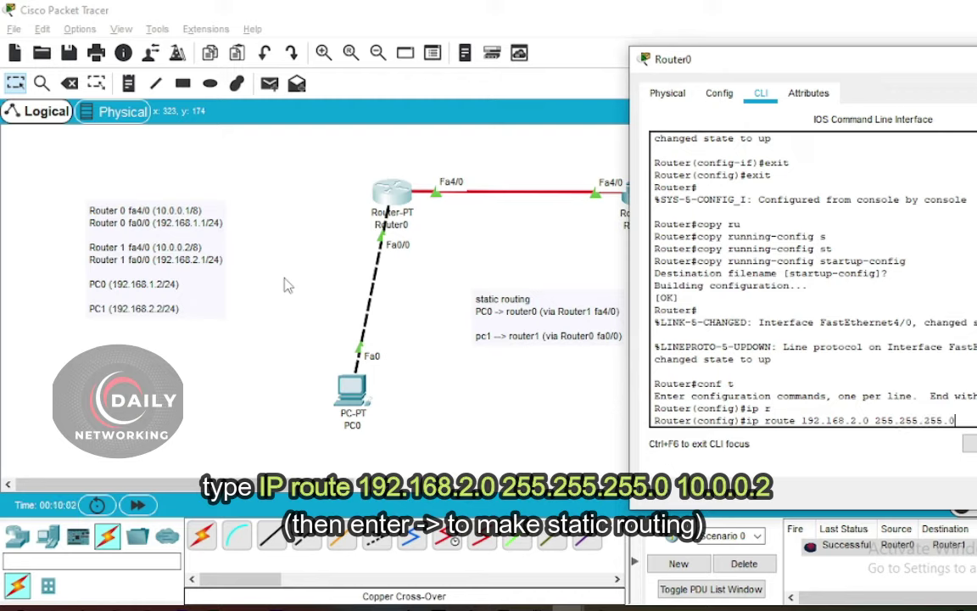
text( 10.)
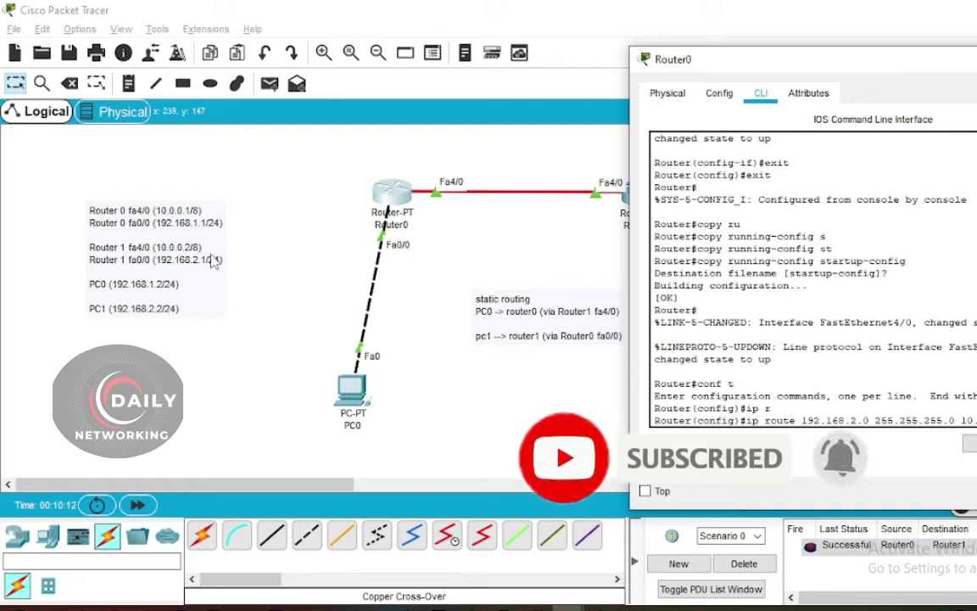
key(Return)
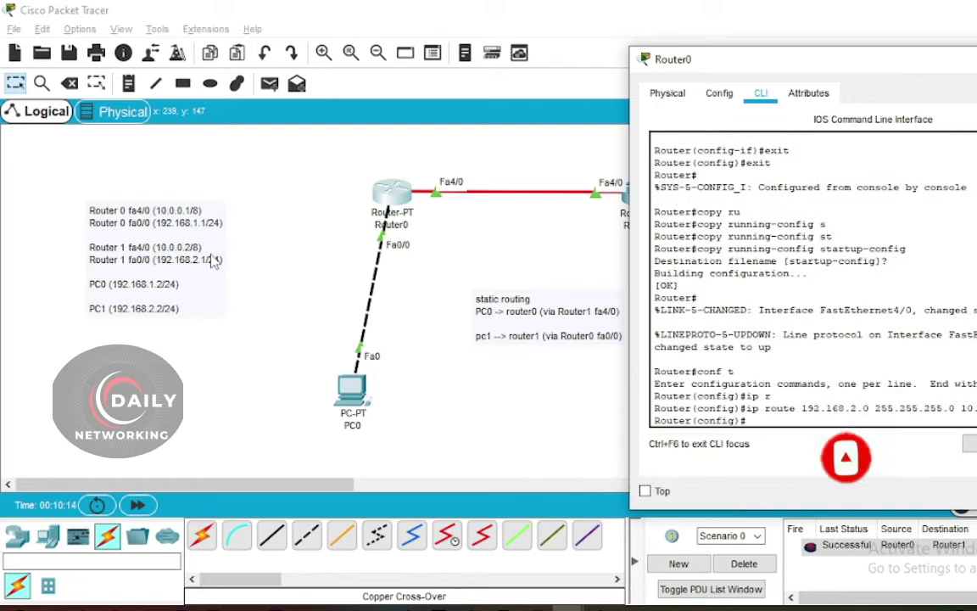
text(exit)
key(Return)
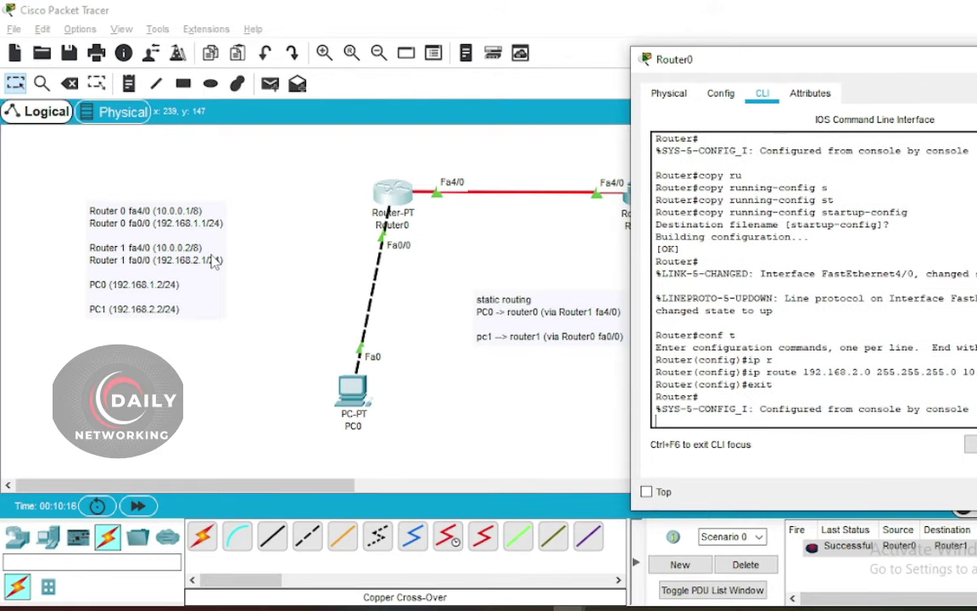
text(\)
key(Return)
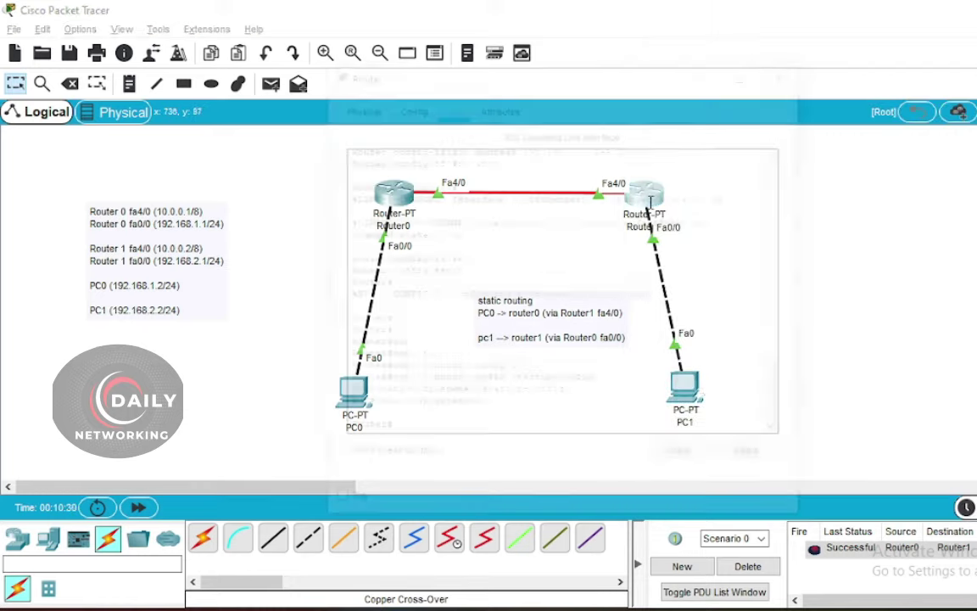
click(629, 197)
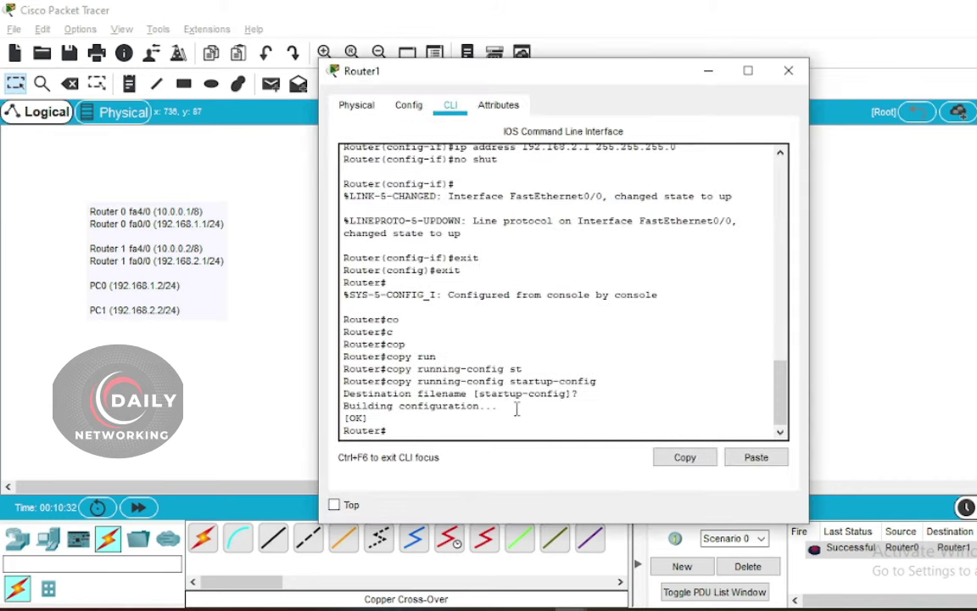
On Router1, add static route 192.168.1.0 255.255.255.0 via 10.0.0.1.
key(Return)
text(conf t)
key(Return)
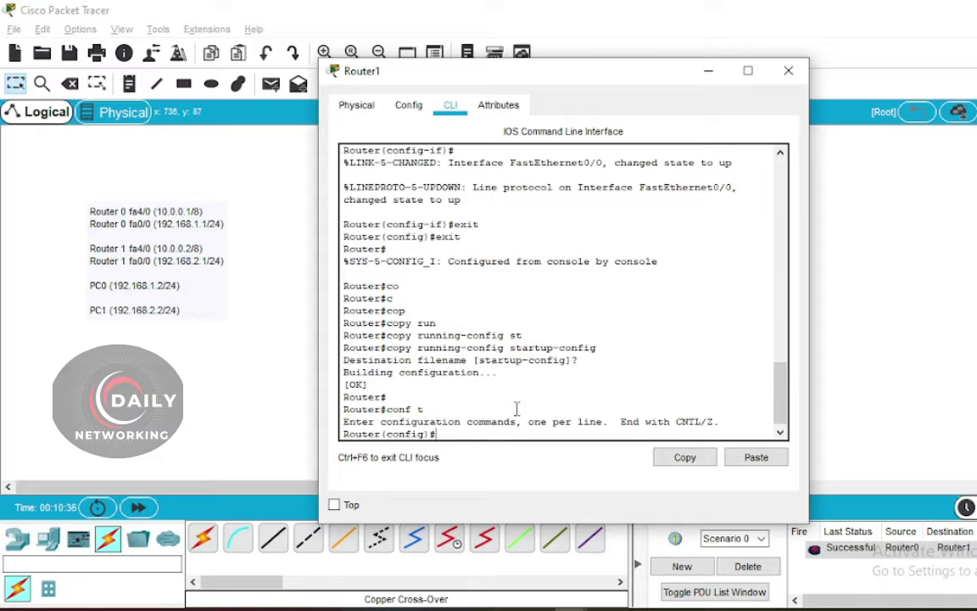
drag(534, 88, 807, 104)
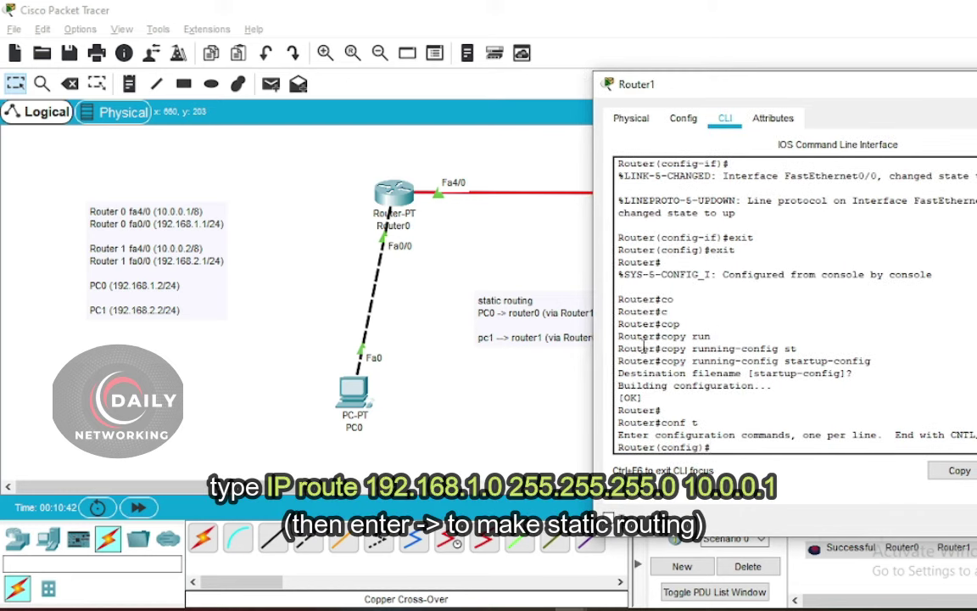
text(ip)
text( ro)
key(Tab)
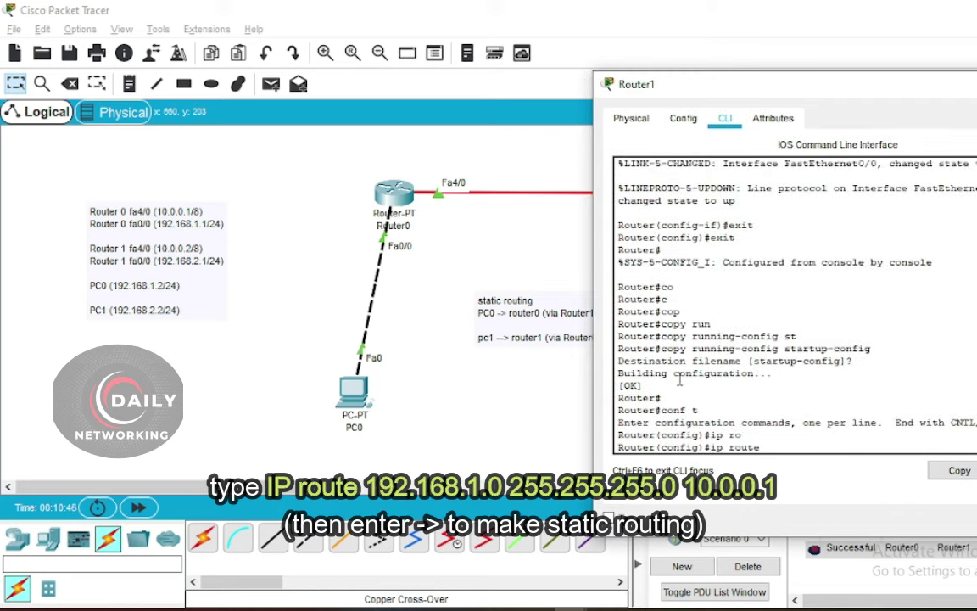
text(192.168.1.0 255.255.255.0)
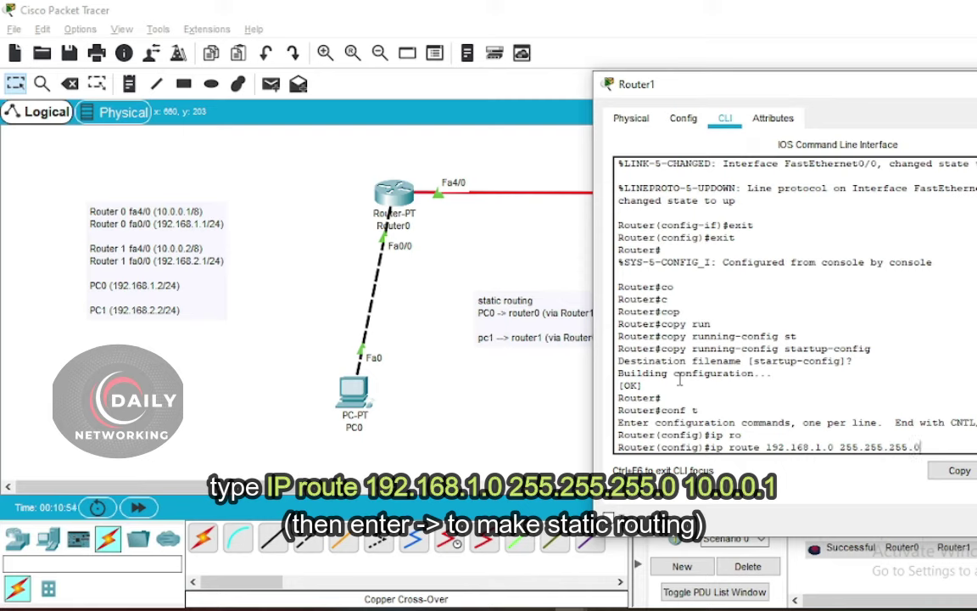
text( 10.0.0.1)
key(Return)
Exit configuration and save Router1's running-config to startup-config.
text(exit)
key(Return)
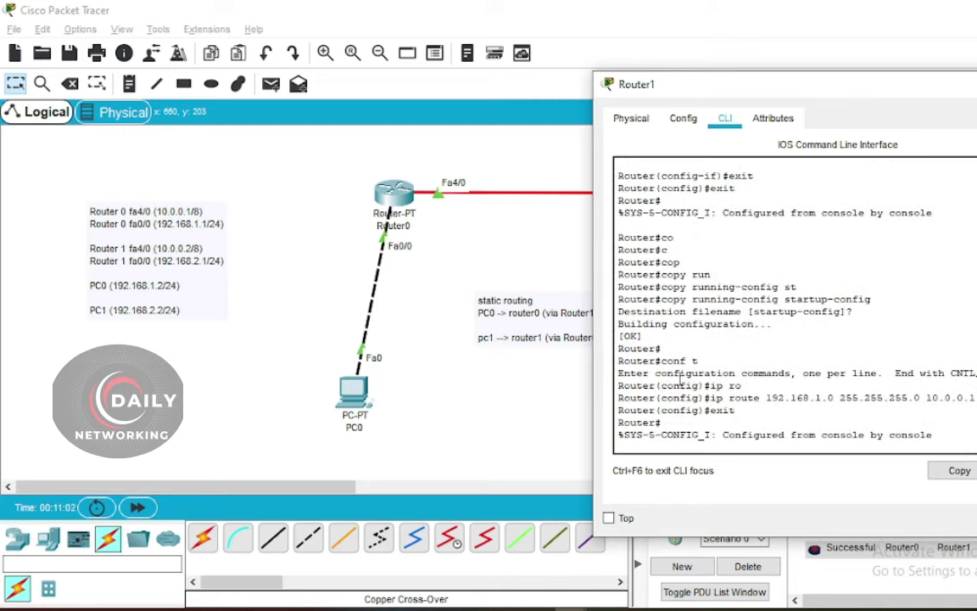
key(Up)
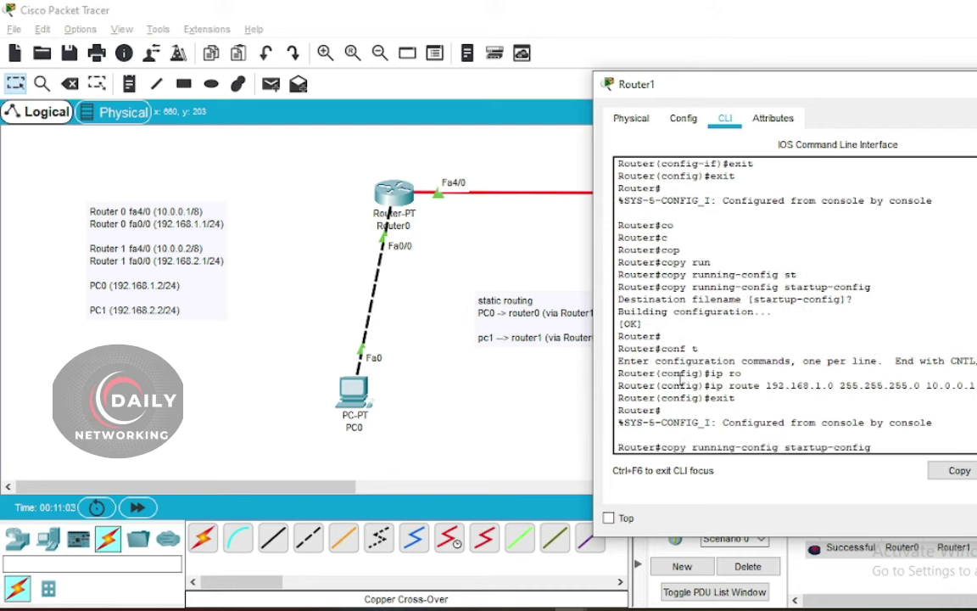
key(Return)
key(Return)
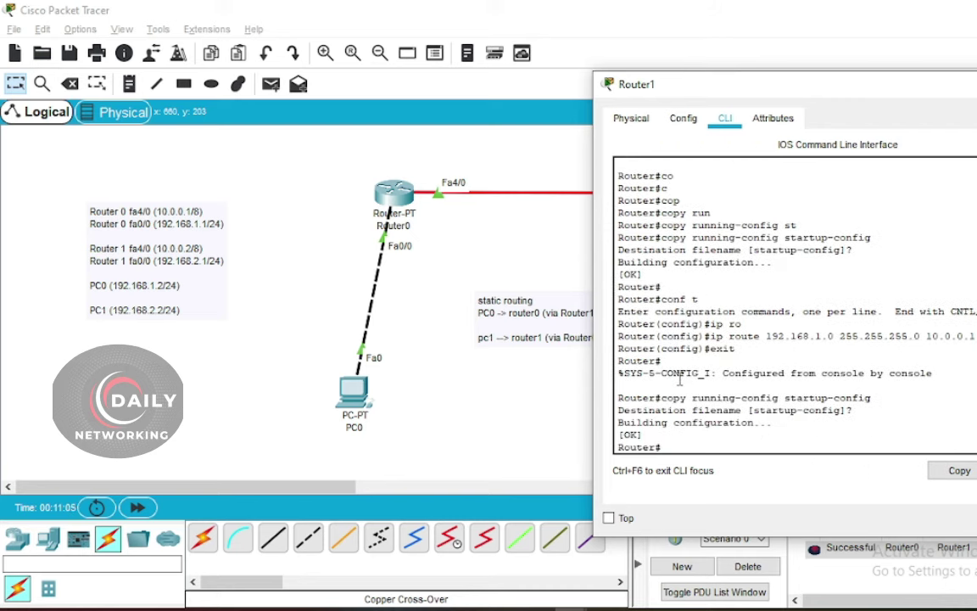
click(459, 220)
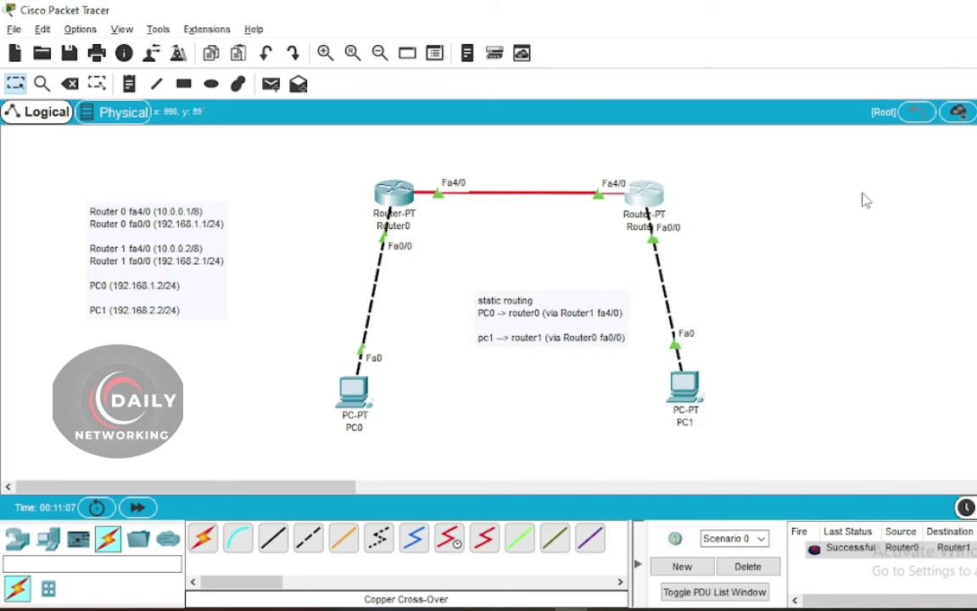
Close Router0's window, send a successful PC0-to-PC1 test packet, and clear the packet list.
click(393, 193)
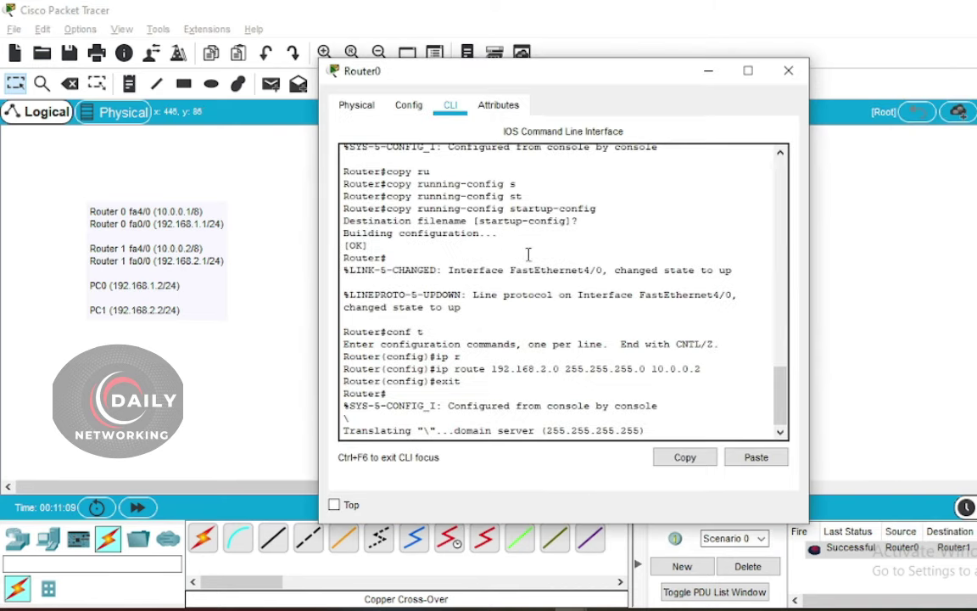
double_click(534, 430)
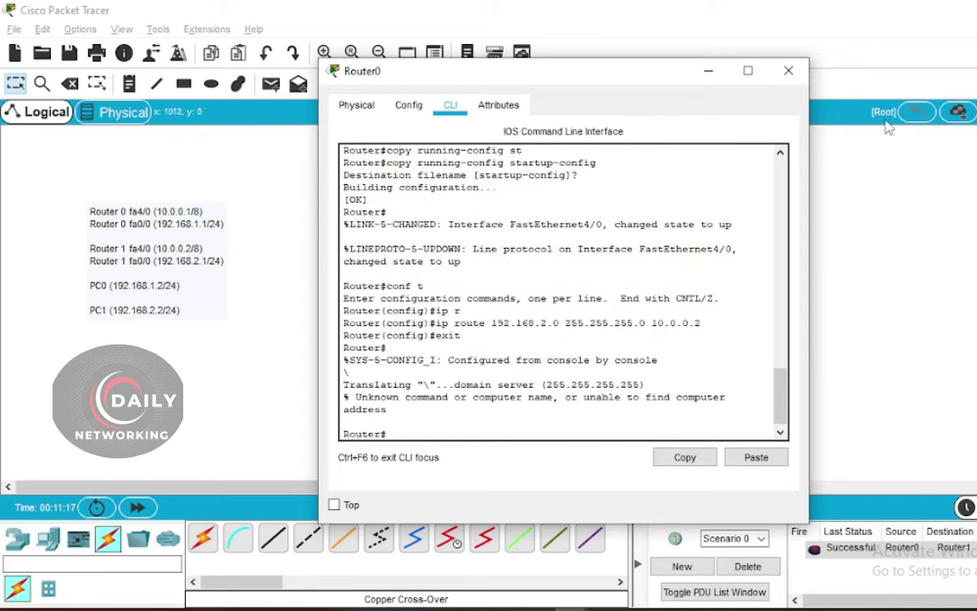
click(787, 70)
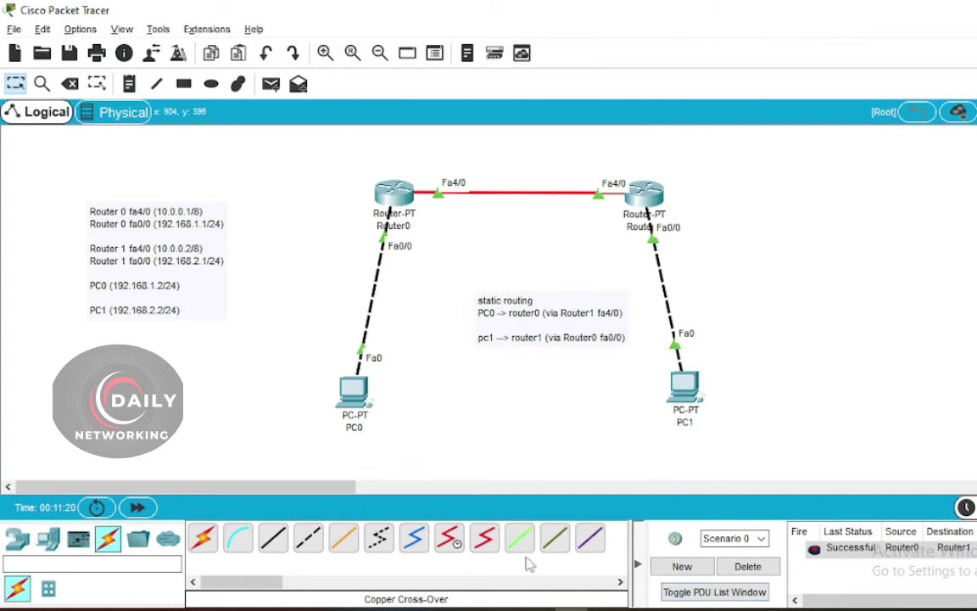
click(271, 83)
click(354, 385)
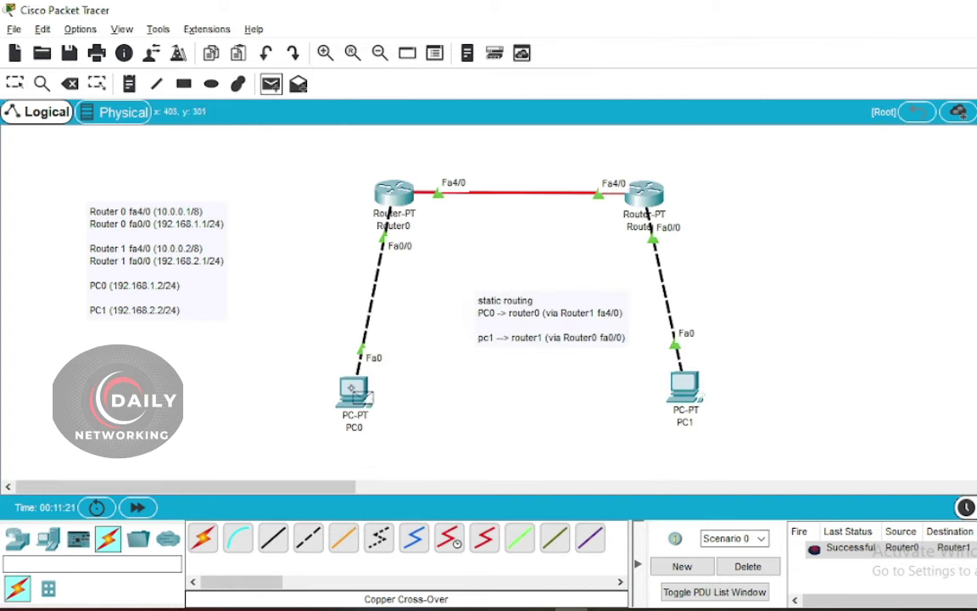
click(685, 392)
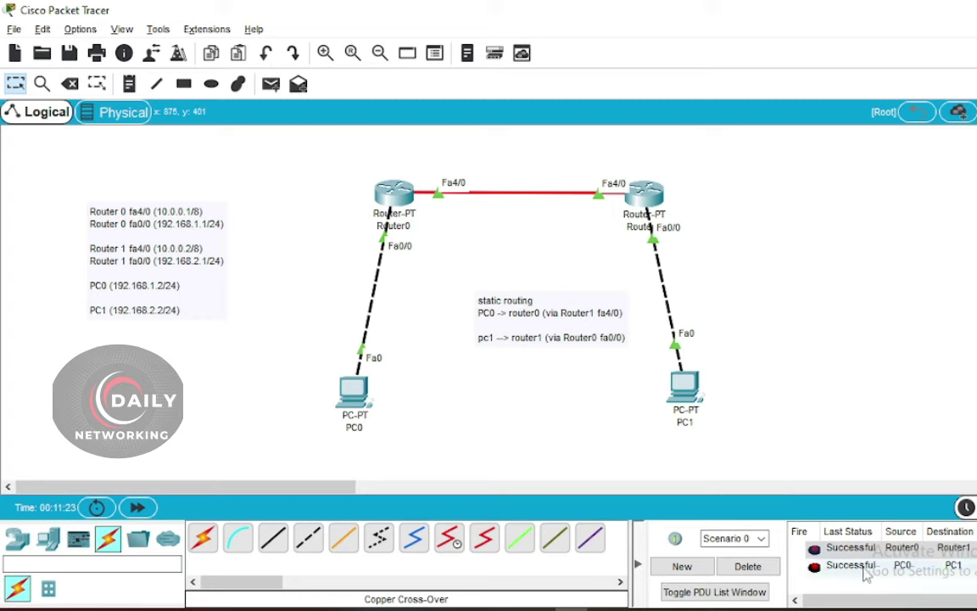
click(740, 568)
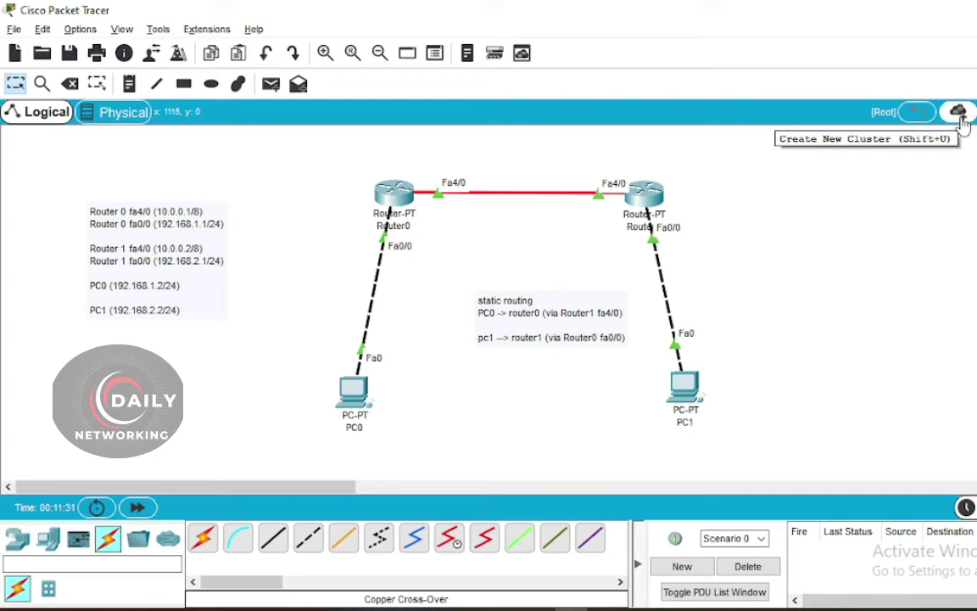
Switch to simulation mode and create a simple PDU from PC0 to PC1.
key(shift+s)
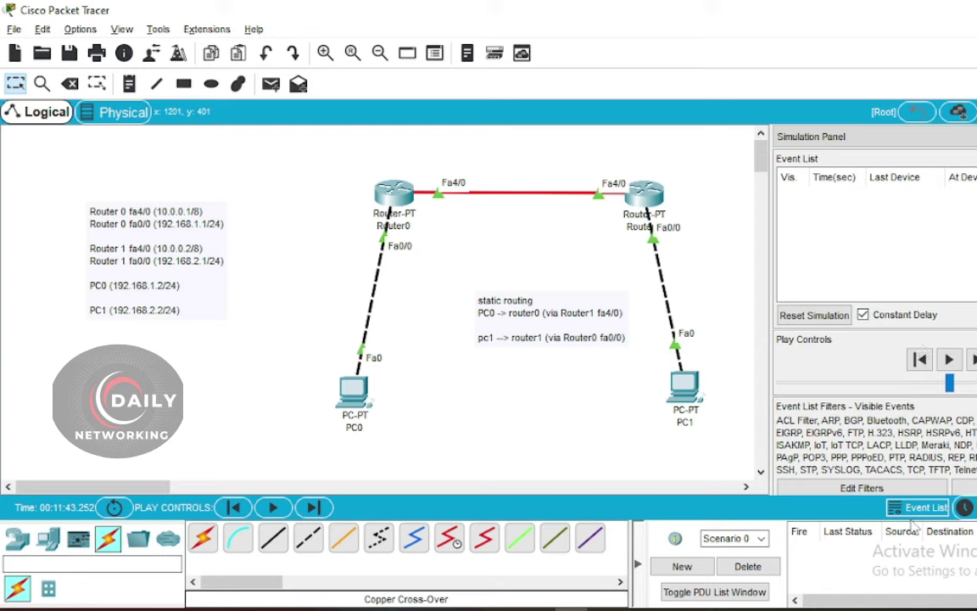
click(297, 83)
click(271, 83)
click(352, 391)
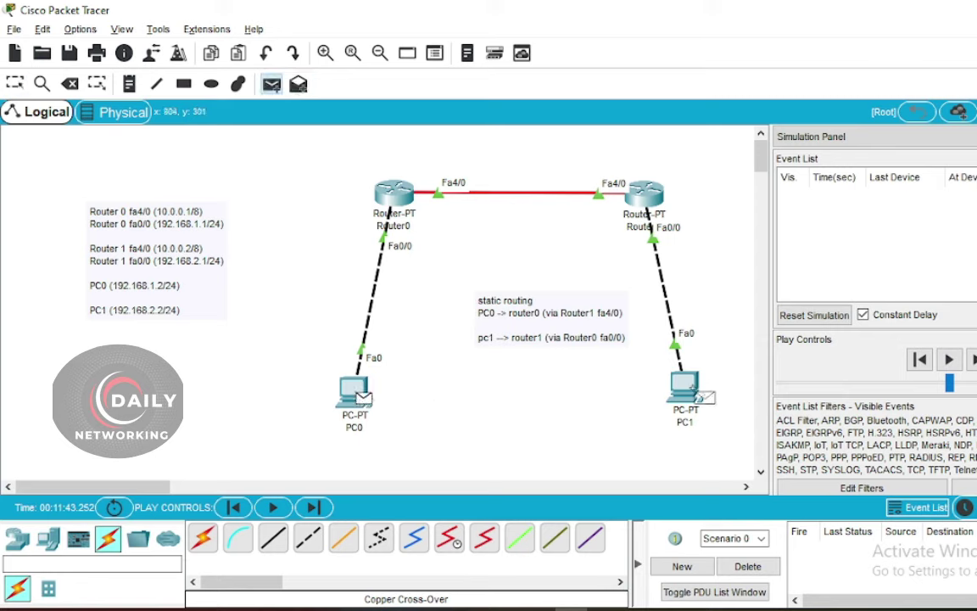
click(685, 386)
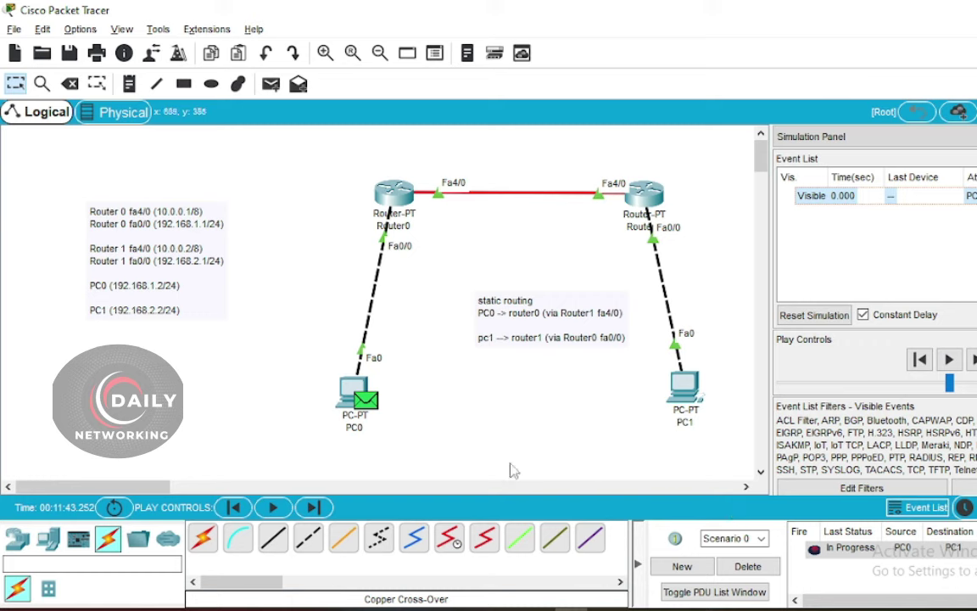
Step the packet through Router0 and Router1 to PC1 and the reply back to PC0.
click(950, 361)
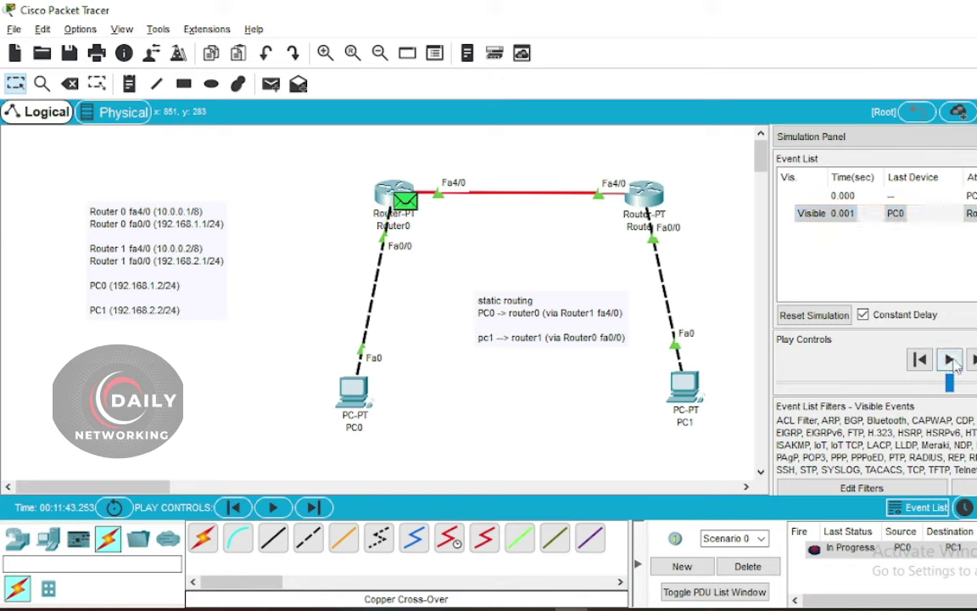
click(953, 362)
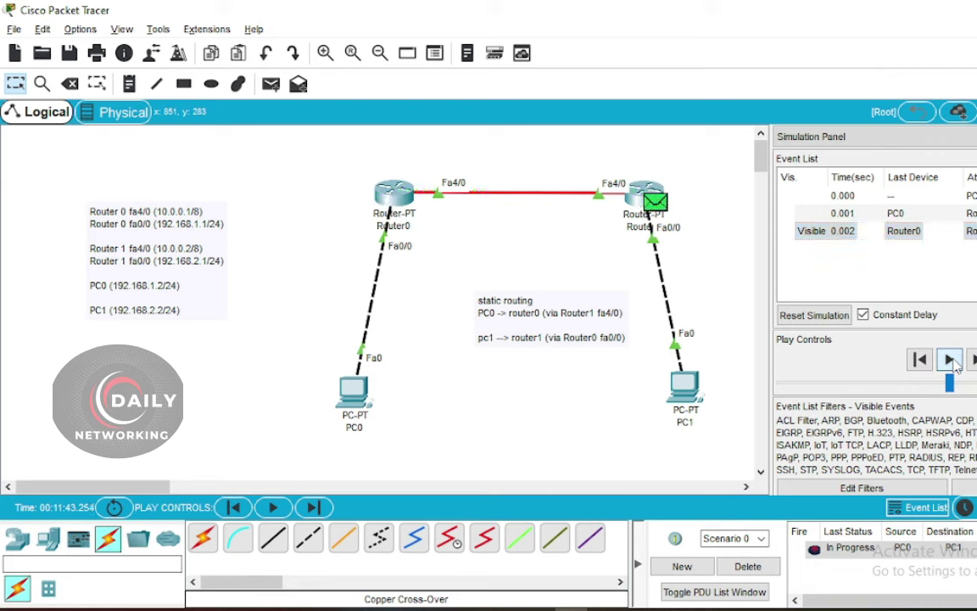
click(952, 361)
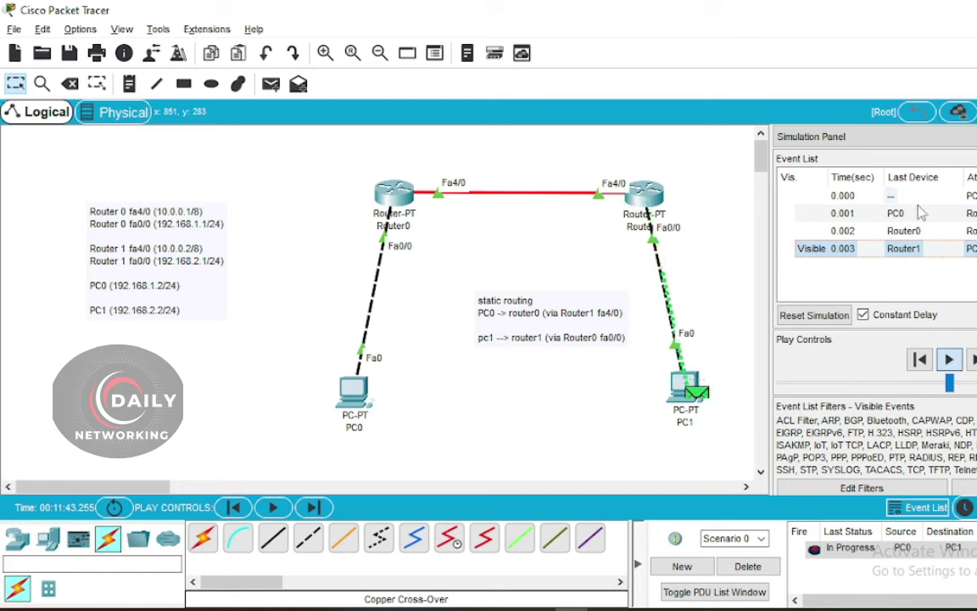
click(951, 361)
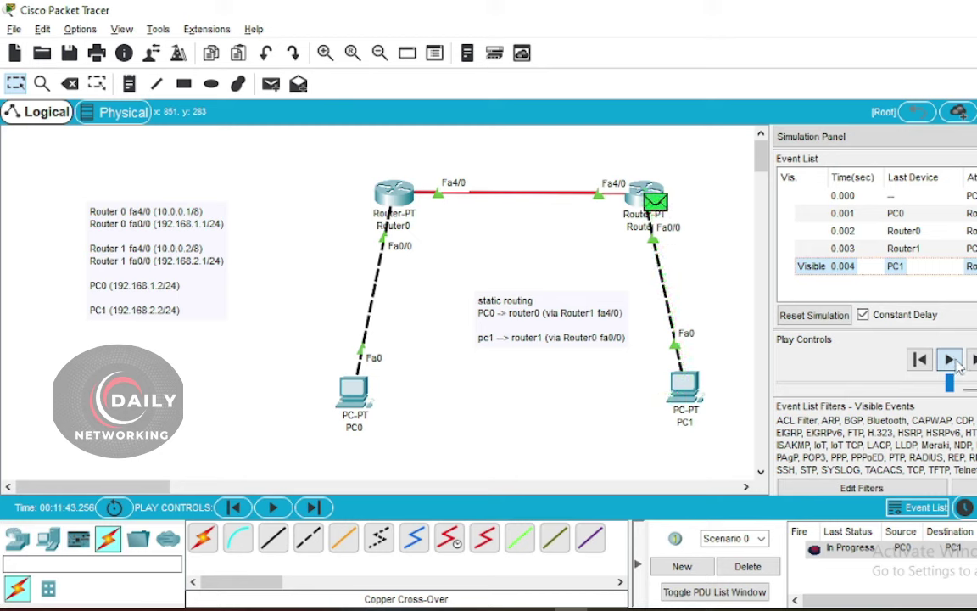
click(955, 361)
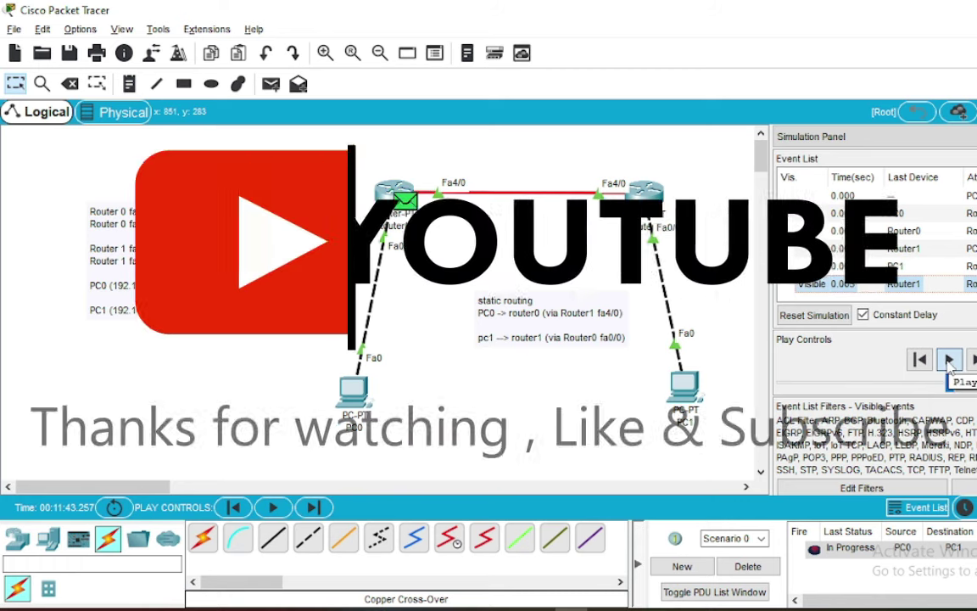
click(950, 361)
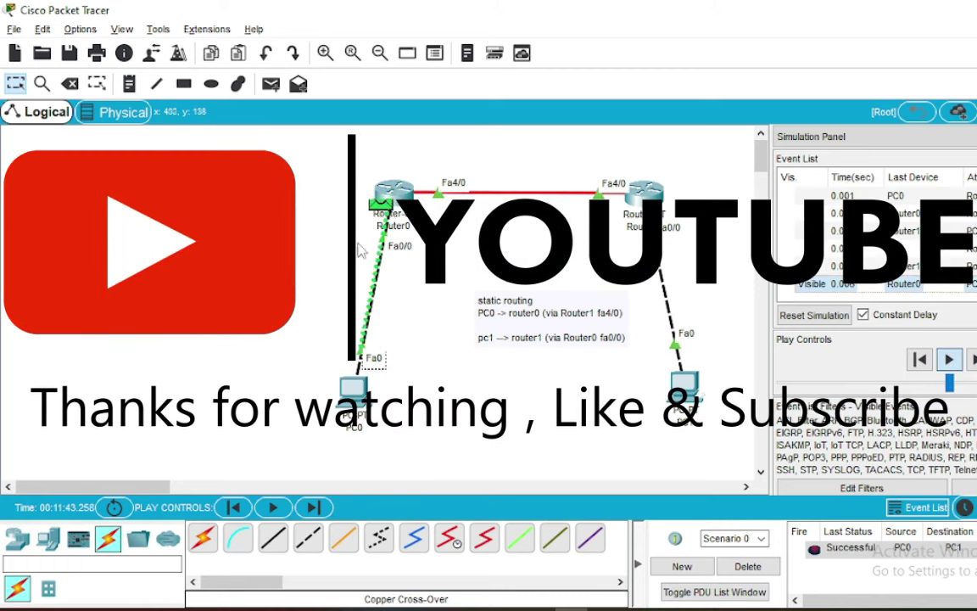